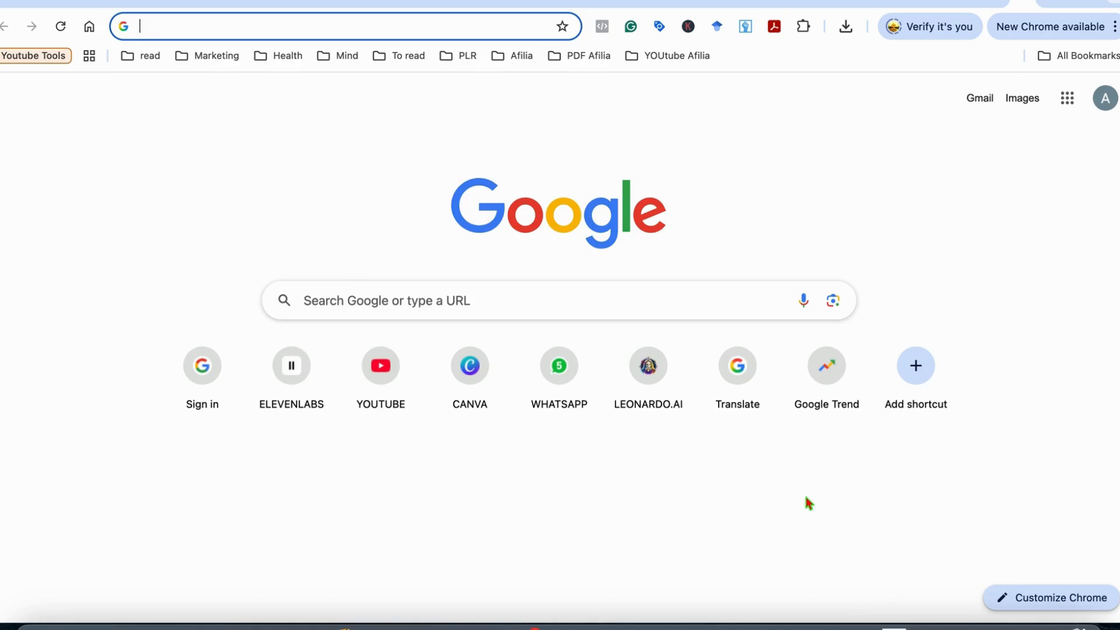
Go to Canva from Chrome's new tab page and open the Create a design options
click(470, 368)
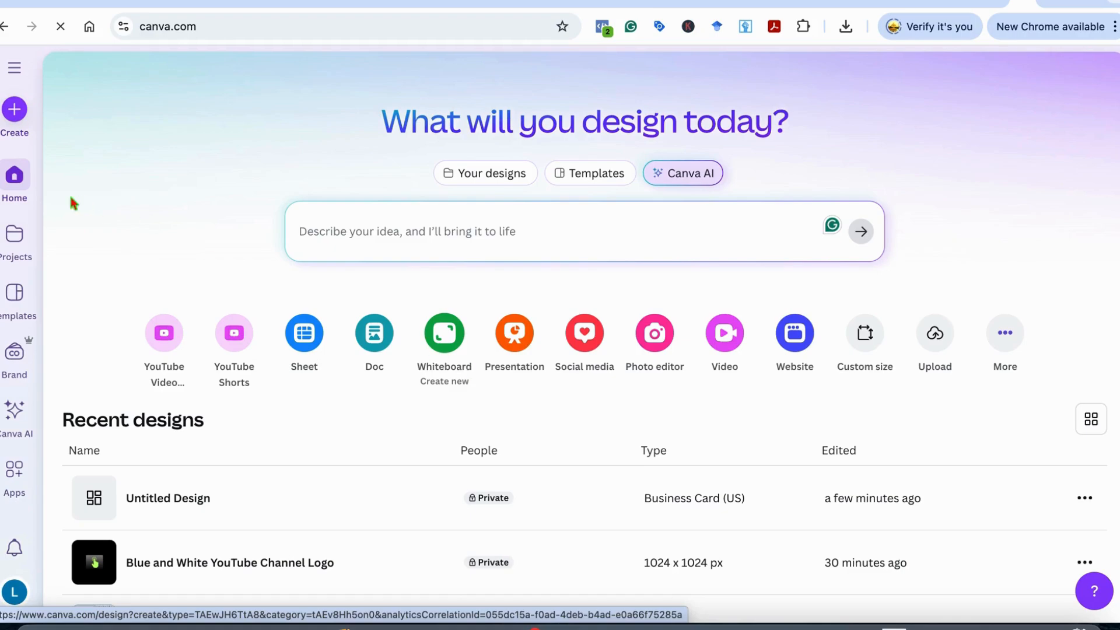
click(14, 111)
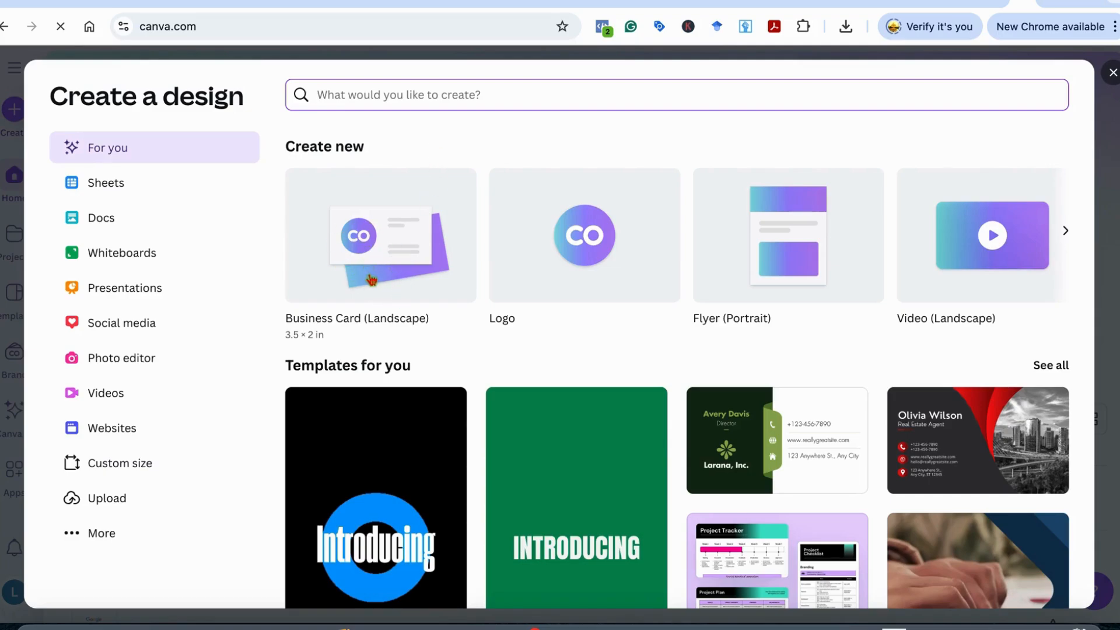
Start a blank Business Card (Landscape) design and show the Elements library
click(391, 260)
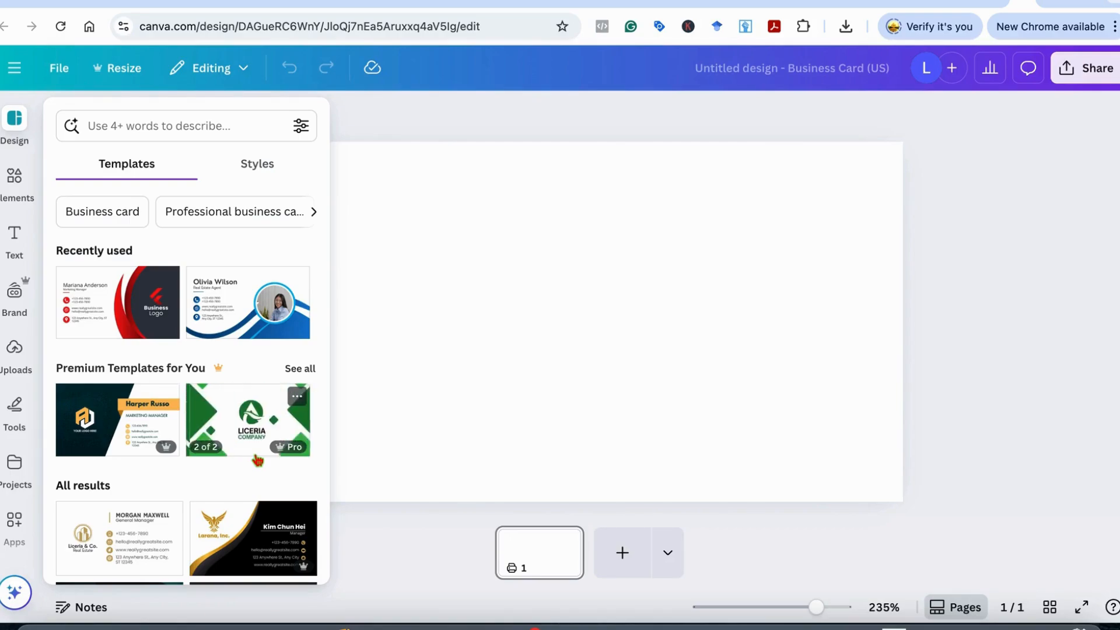
scroll(251, 463, down, 6)
scroll(216, 471, down, 5)
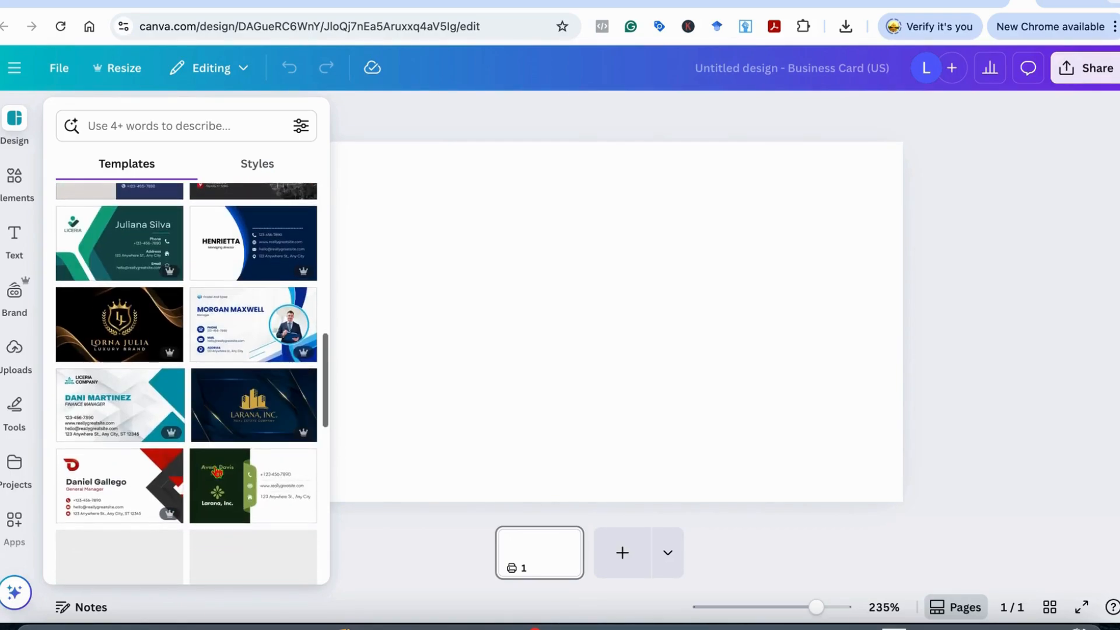
scroll(201, 335, up, 12)
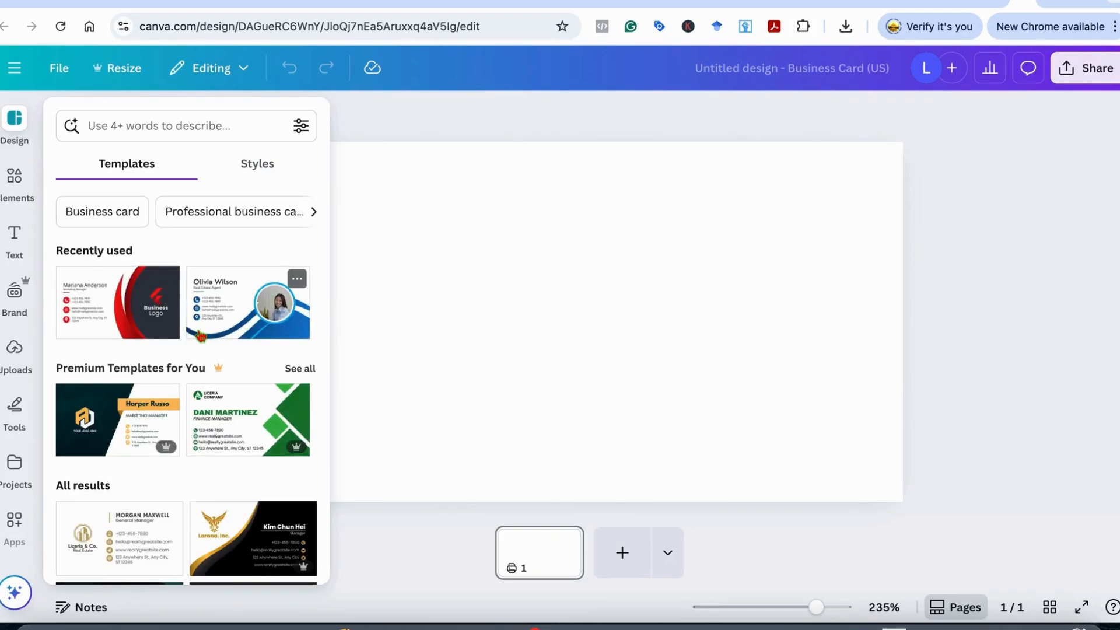
click(509, 278)
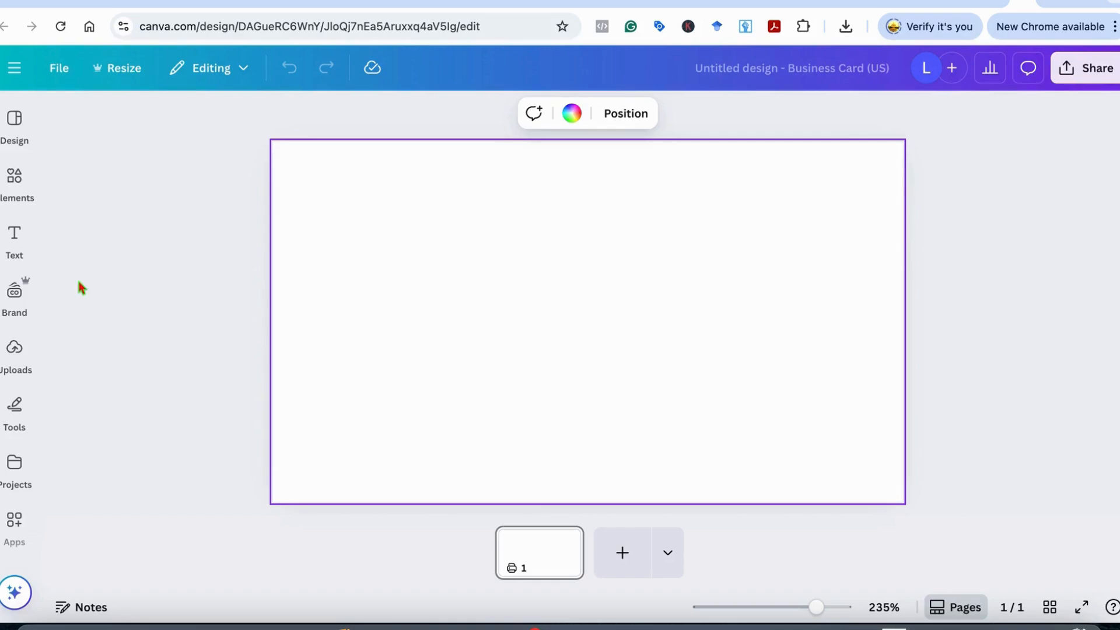
click(14, 178)
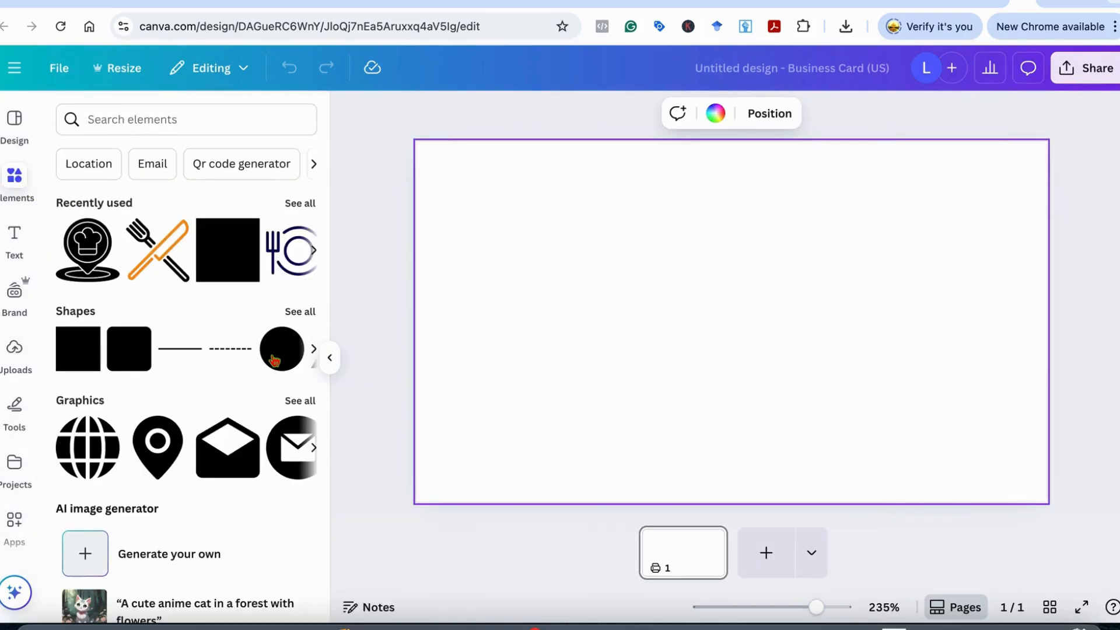
Drop a pentagon from all shapes onto the card and enlarge it past the right edge
click(298, 313)
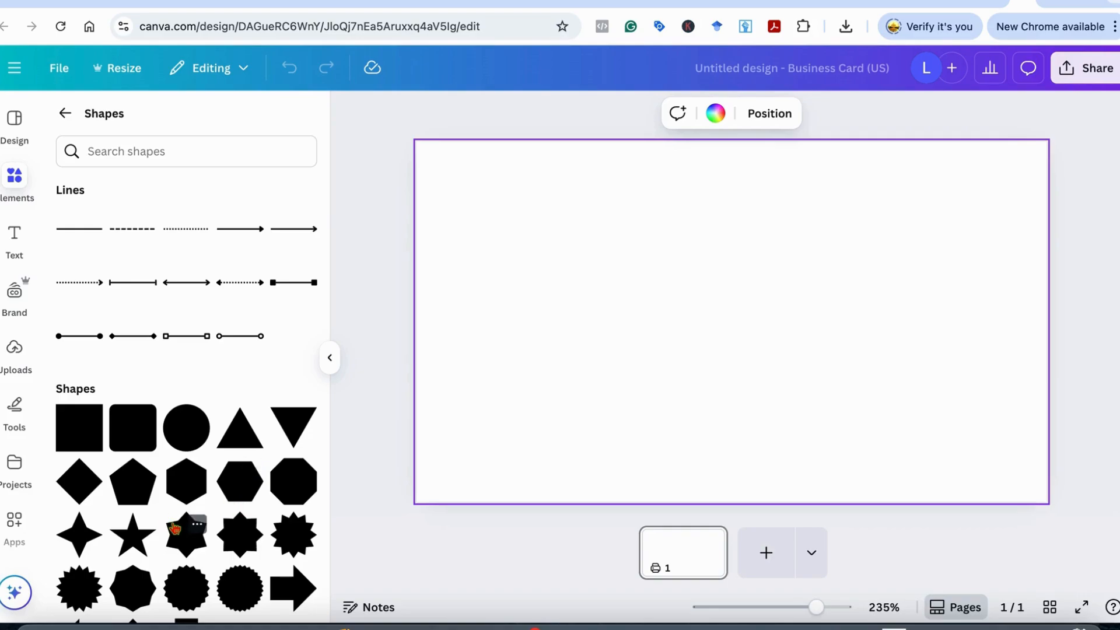
drag(138, 494, 791, 278)
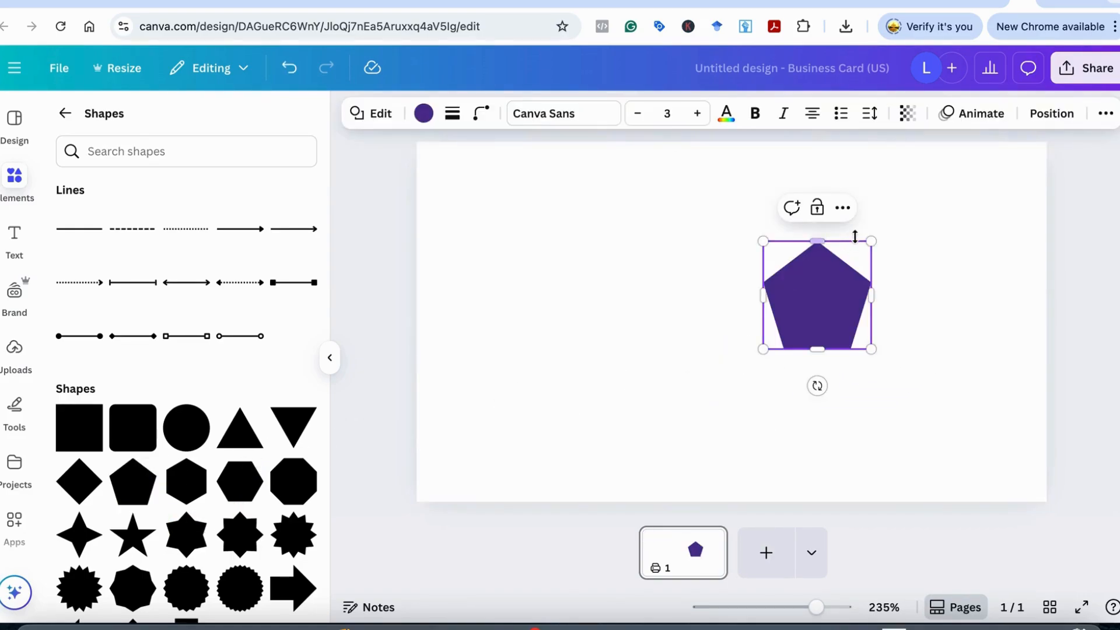
drag(872, 241, 969, 146)
drag(968, 349, 1119, 514)
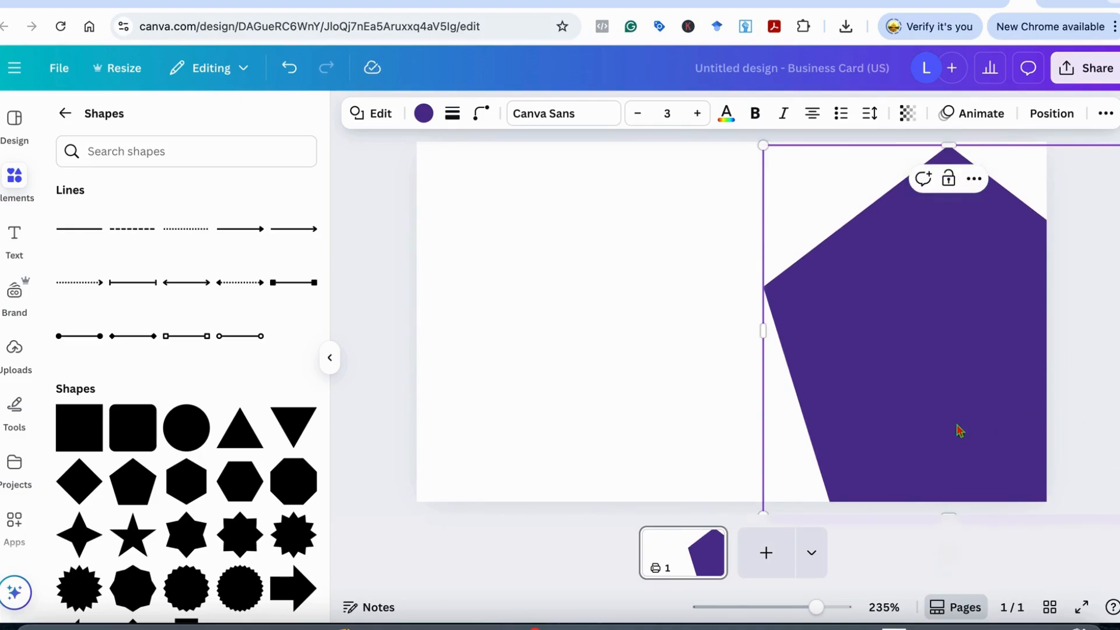
drag(870, 402, 818, 342)
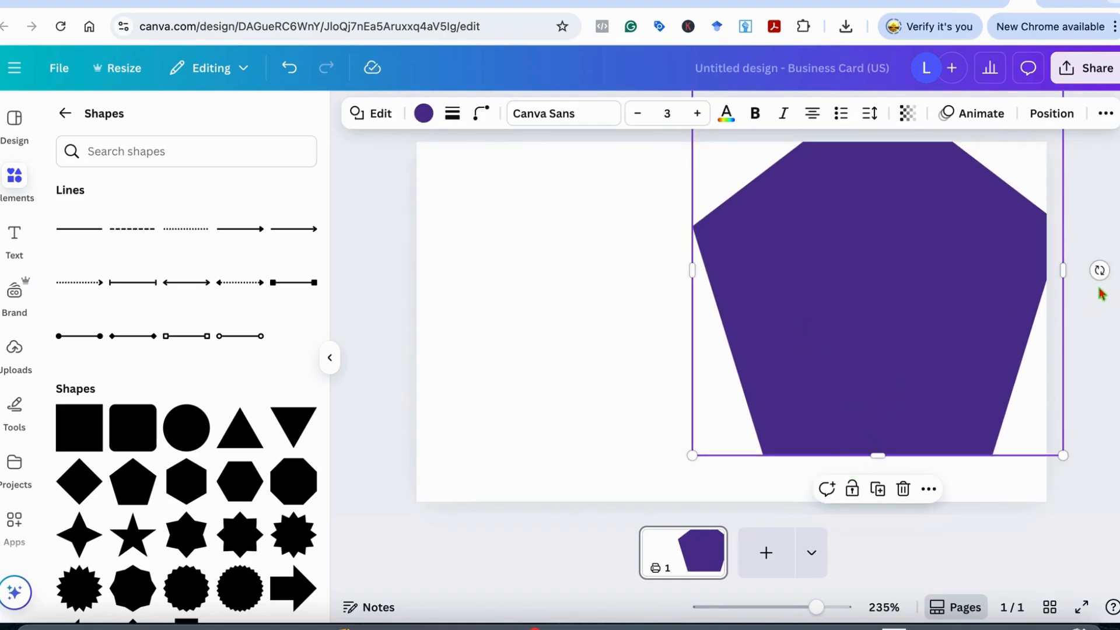
Tilt the pentagon to -18° and slide it against the card's right edge
drag(1100, 270, 1097, 197)
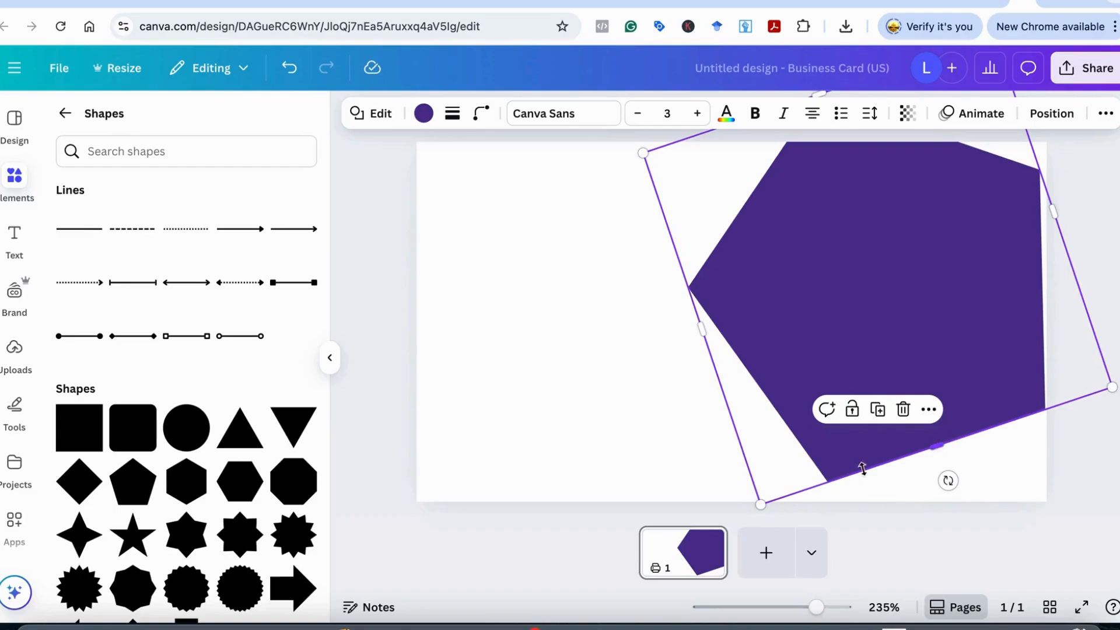
drag(1112, 385, 1116, 540)
scroll(543, 400, down, 5)
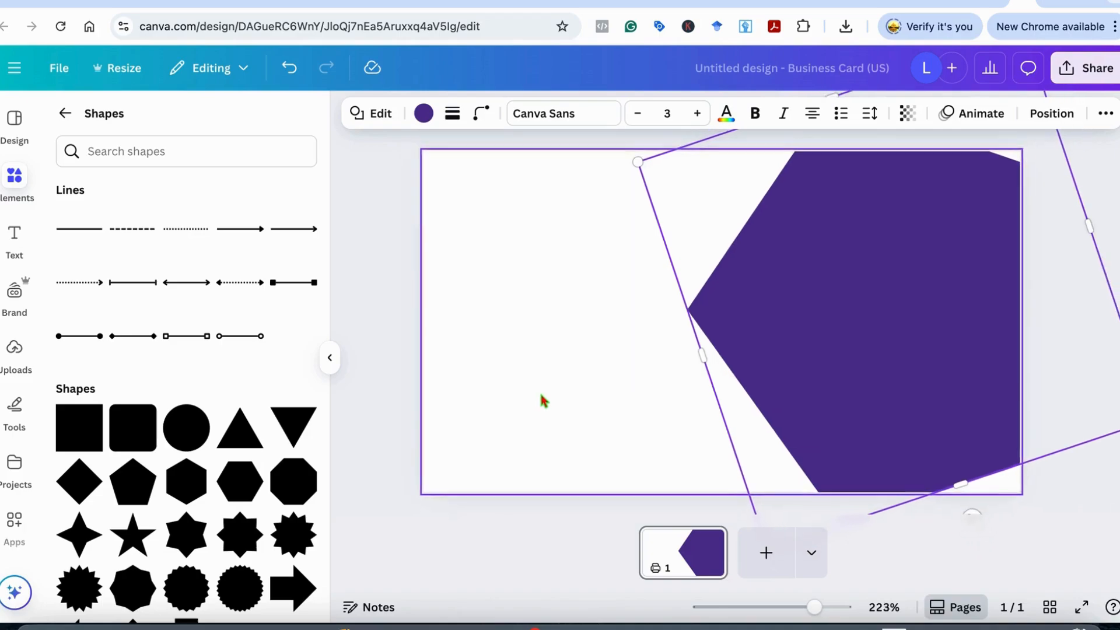
drag(865, 357, 1008, 378)
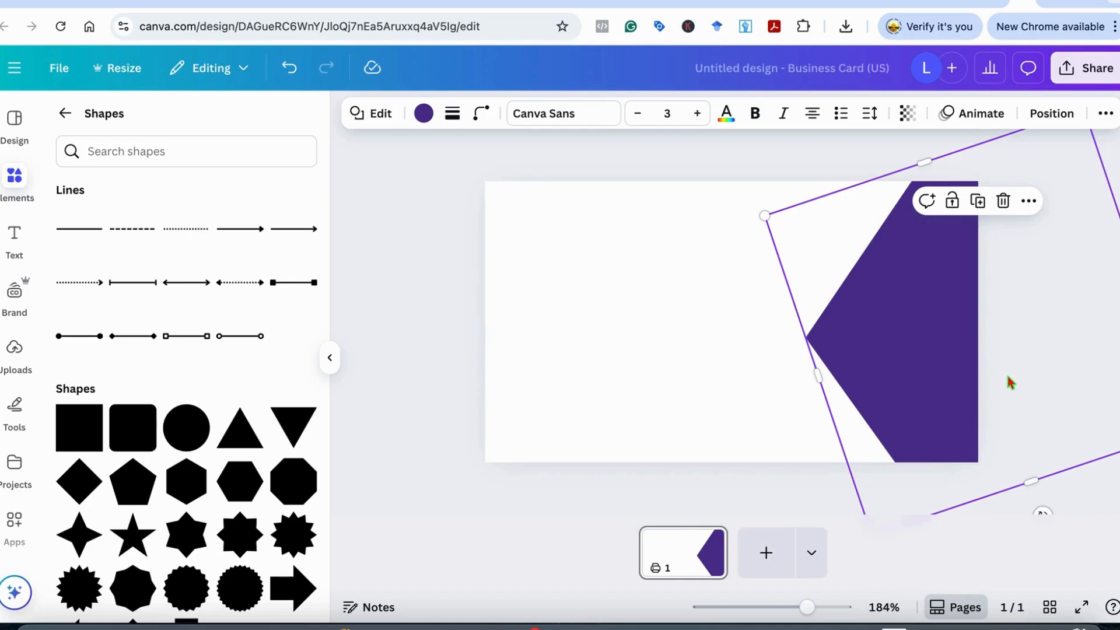
click(703, 397)
drag(865, 333, 873, 313)
click(724, 343)
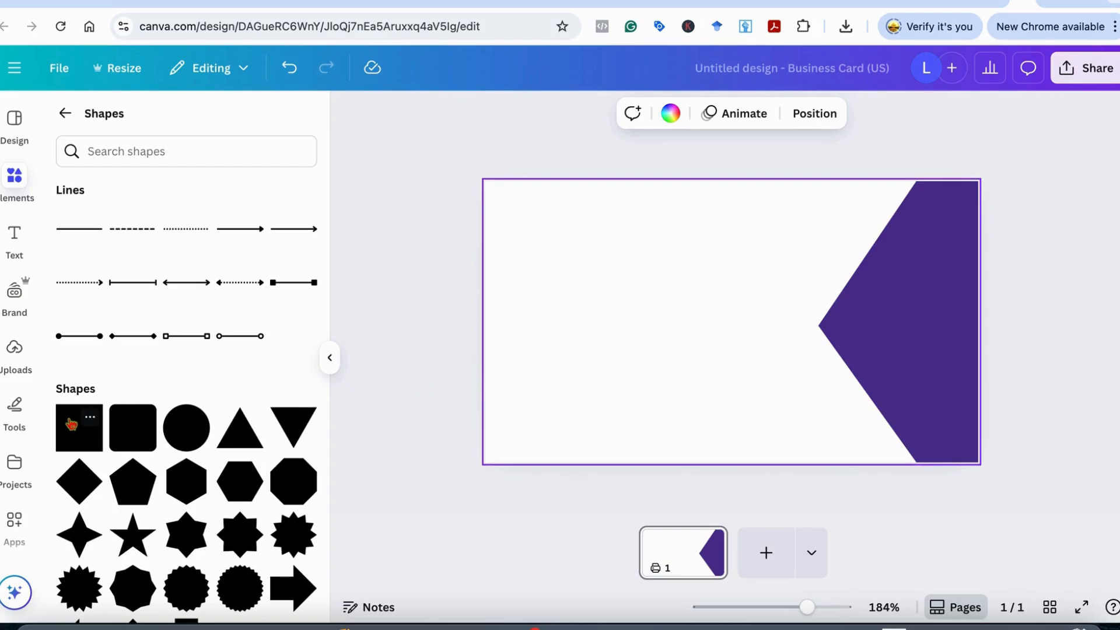
Add a square and stretch it into a 2.6 by 0.2 bar along the bottom edge
drag(70, 423, 483, 418)
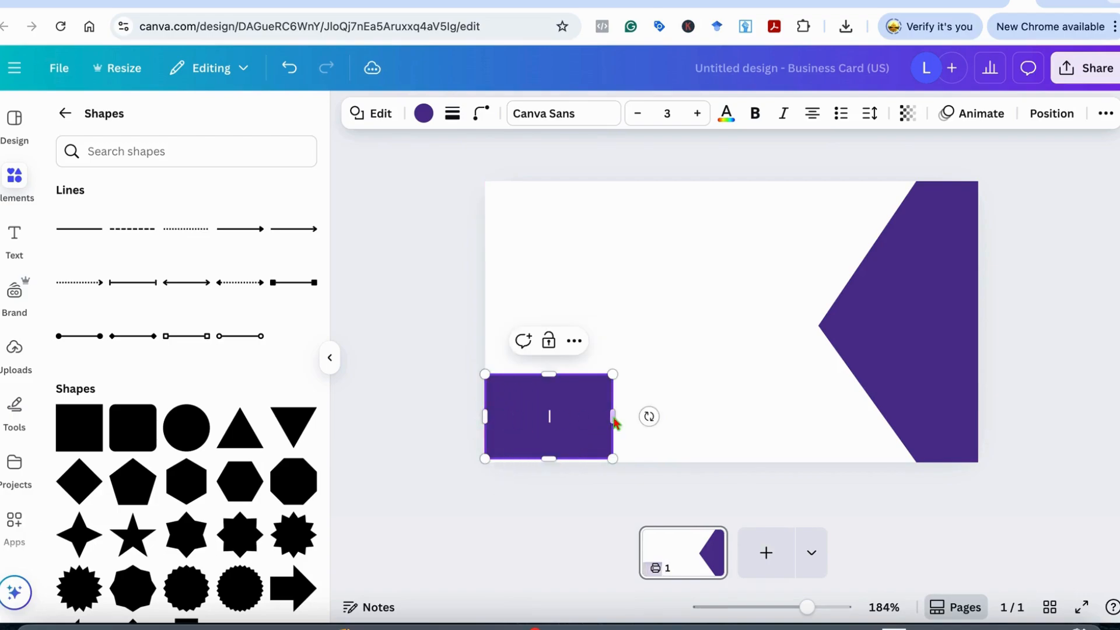
drag(614, 416, 859, 443)
drag(673, 375, 675, 437)
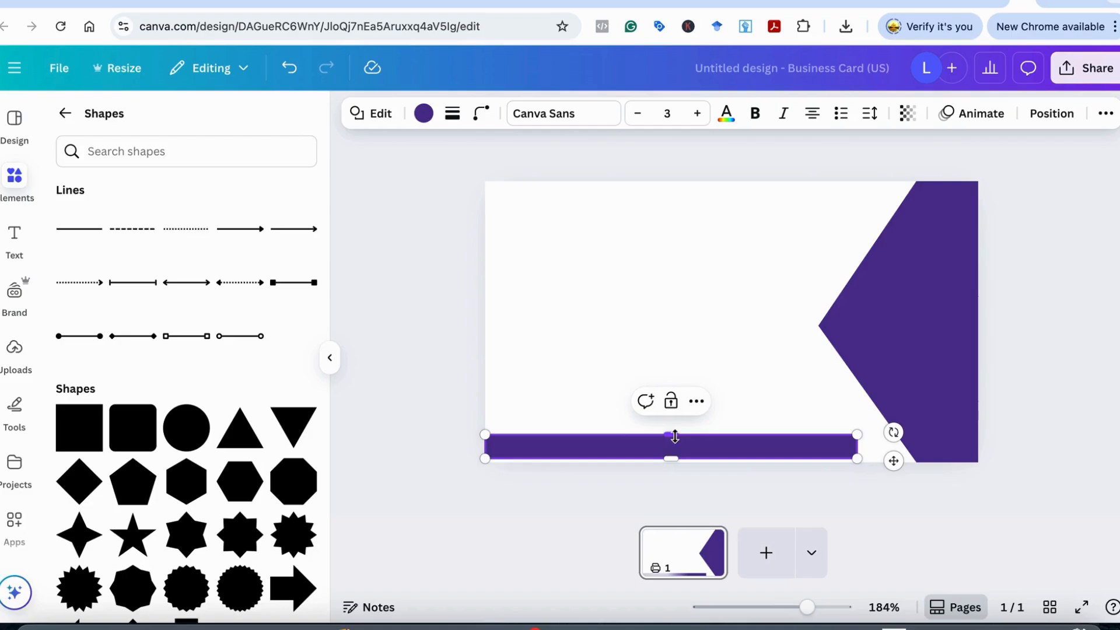
click(64, 113)
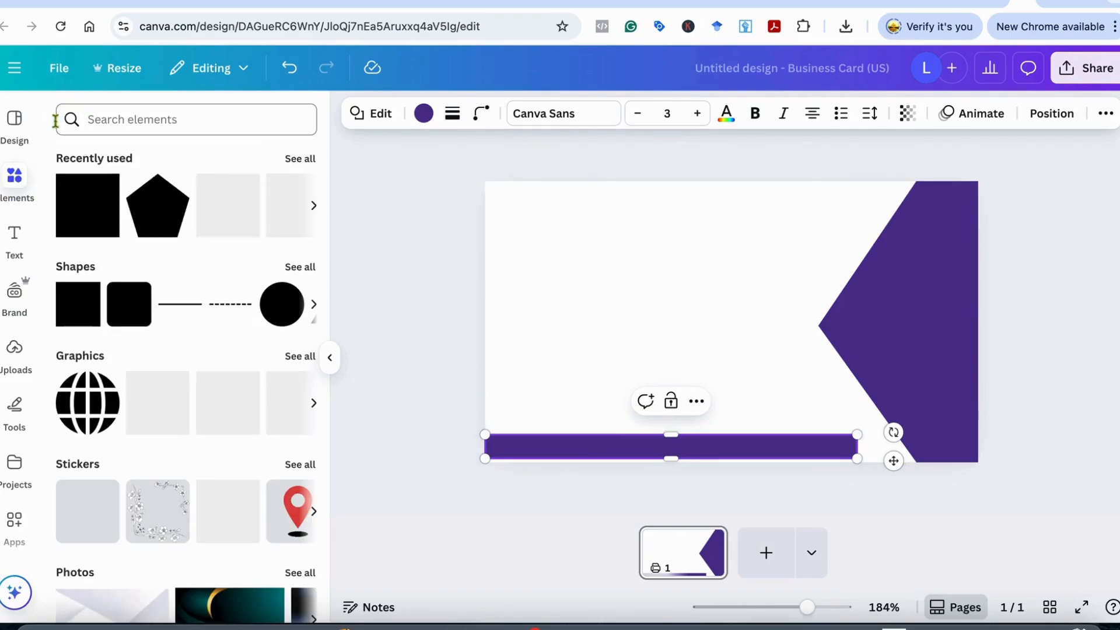
Search elements for 'restaurant' and drop the black chef-hat pin graphic onto the pentagon
click(166, 117)
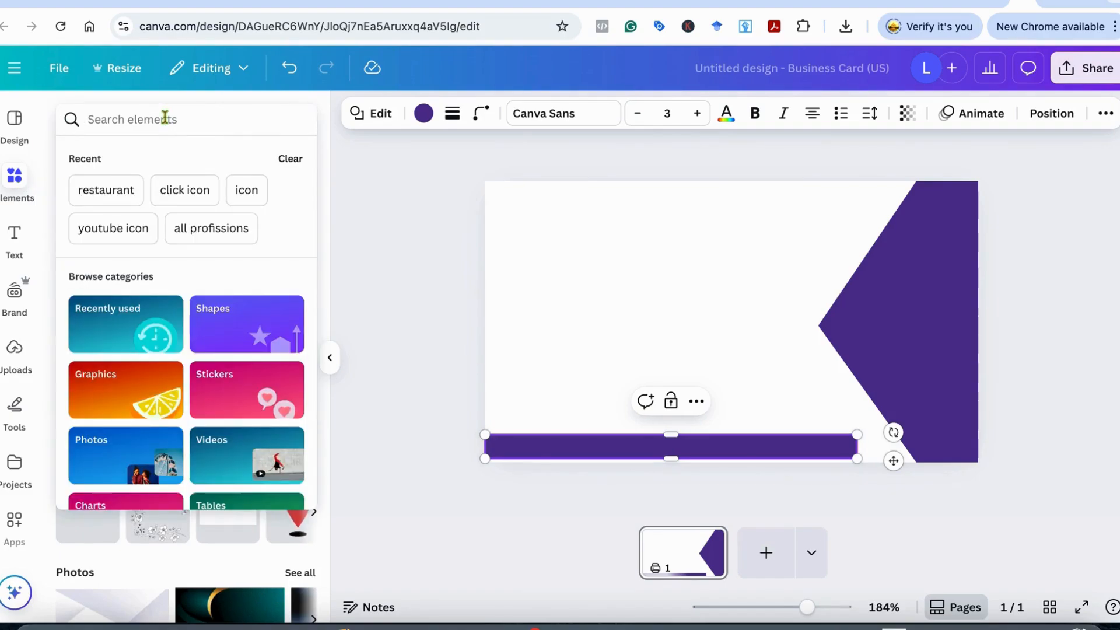
click(115, 191)
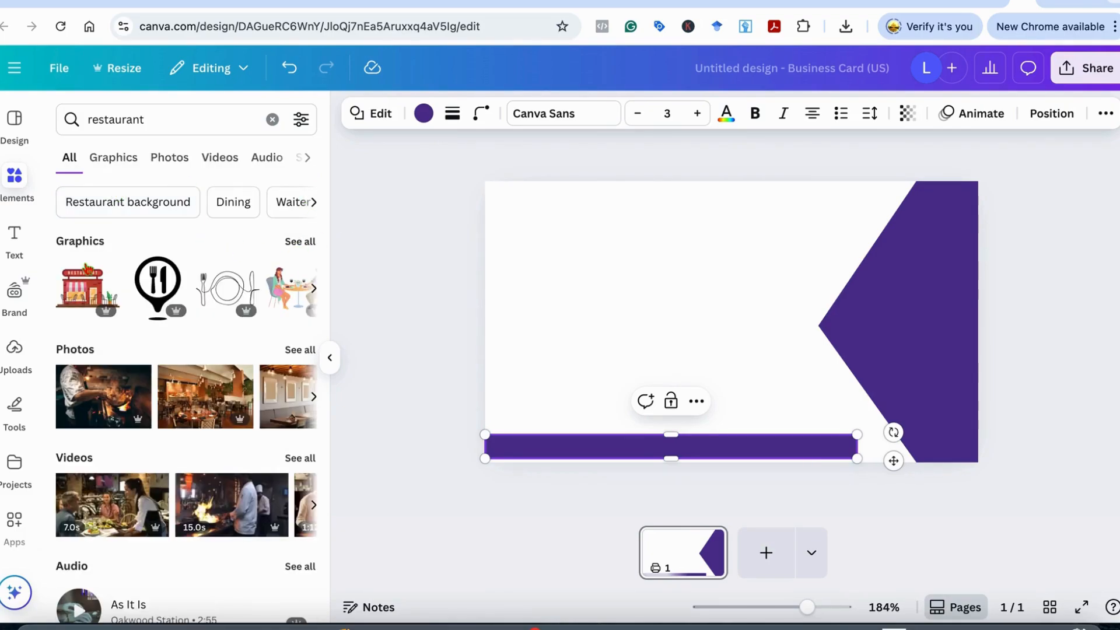
click(310, 248)
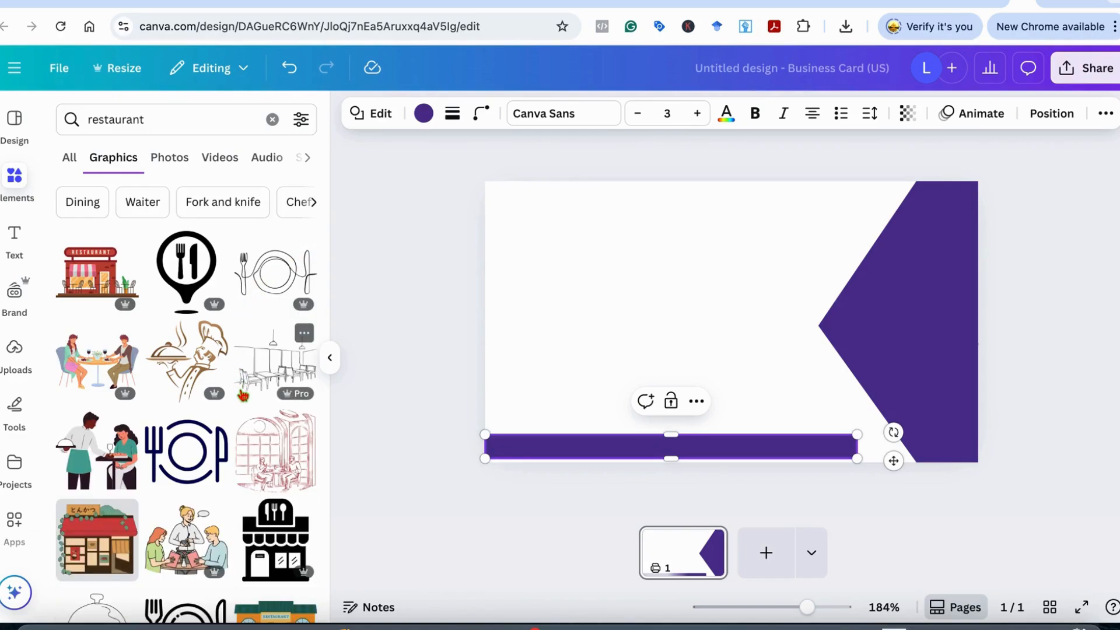
scroll(233, 444, down, 4)
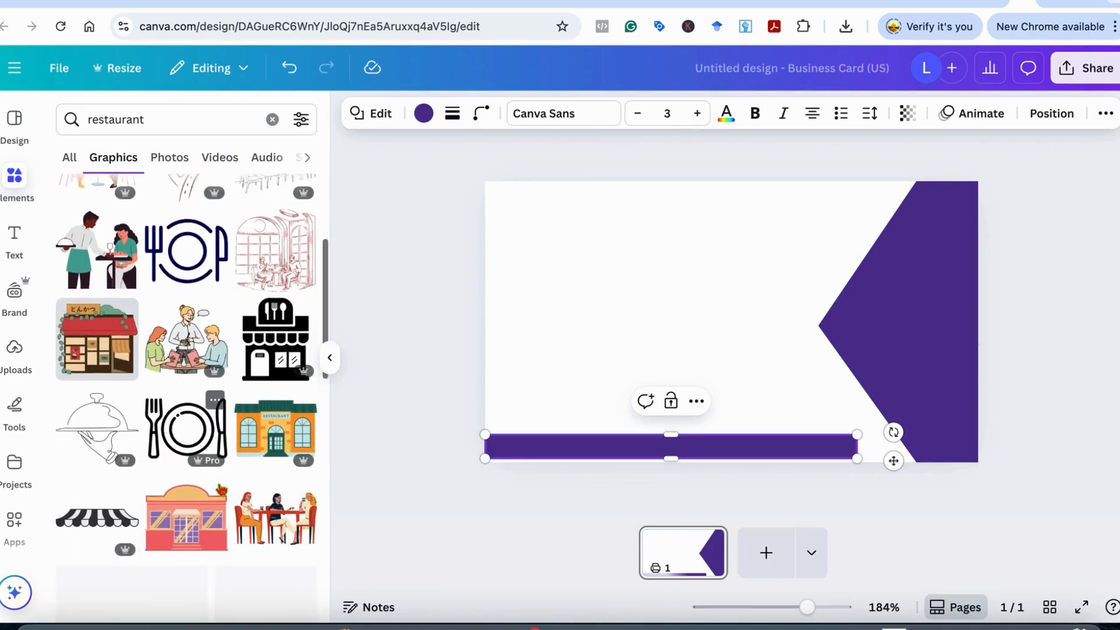
scroll(222, 490, down, 2)
scroll(223, 489, down, 4)
scroll(222, 489, down, 2)
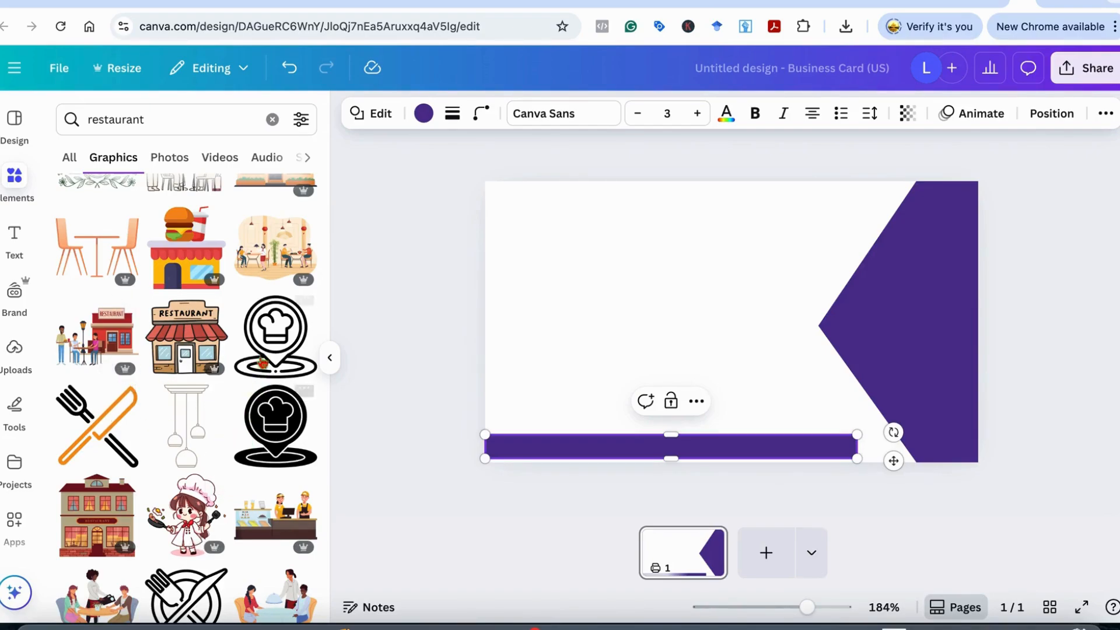
scroll(268, 464, down, 3)
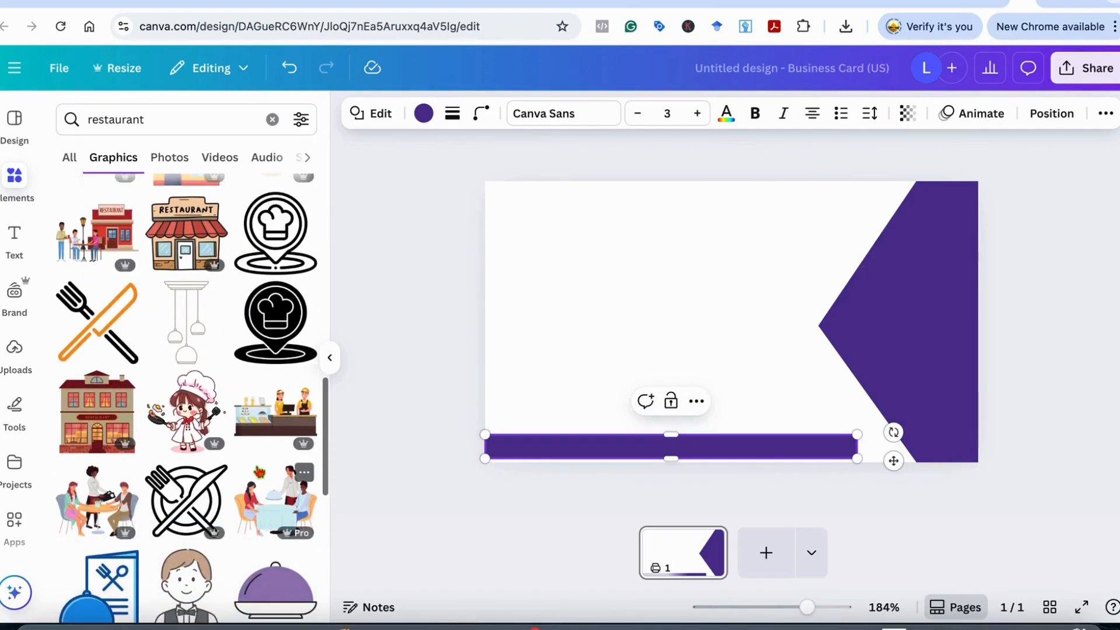
scroll(278, 413, up, 2)
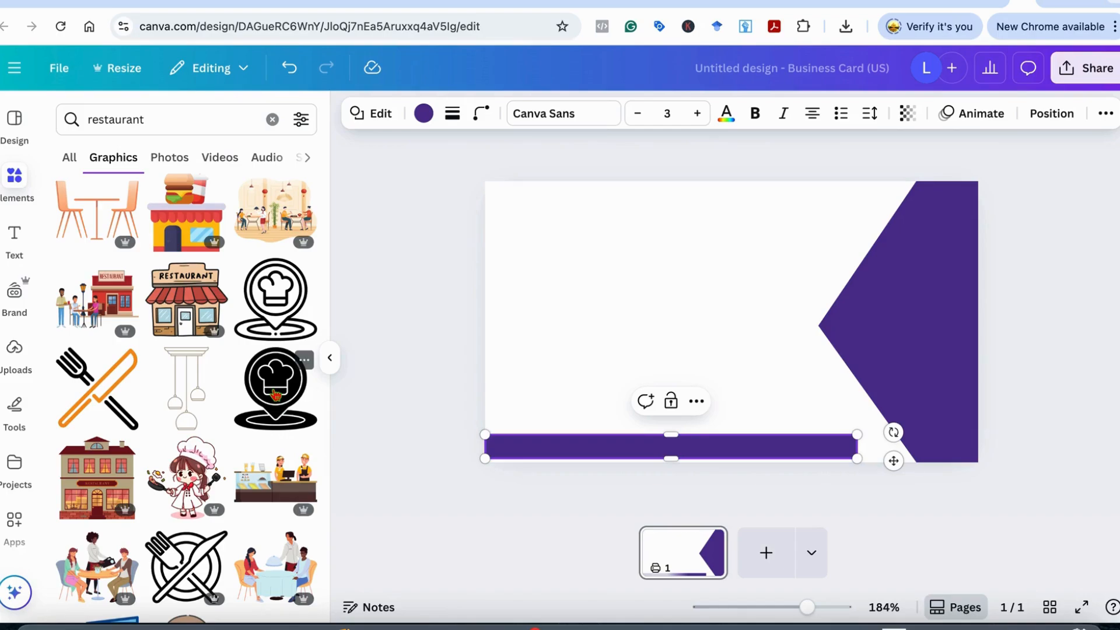
drag(274, 397, 900, 301)
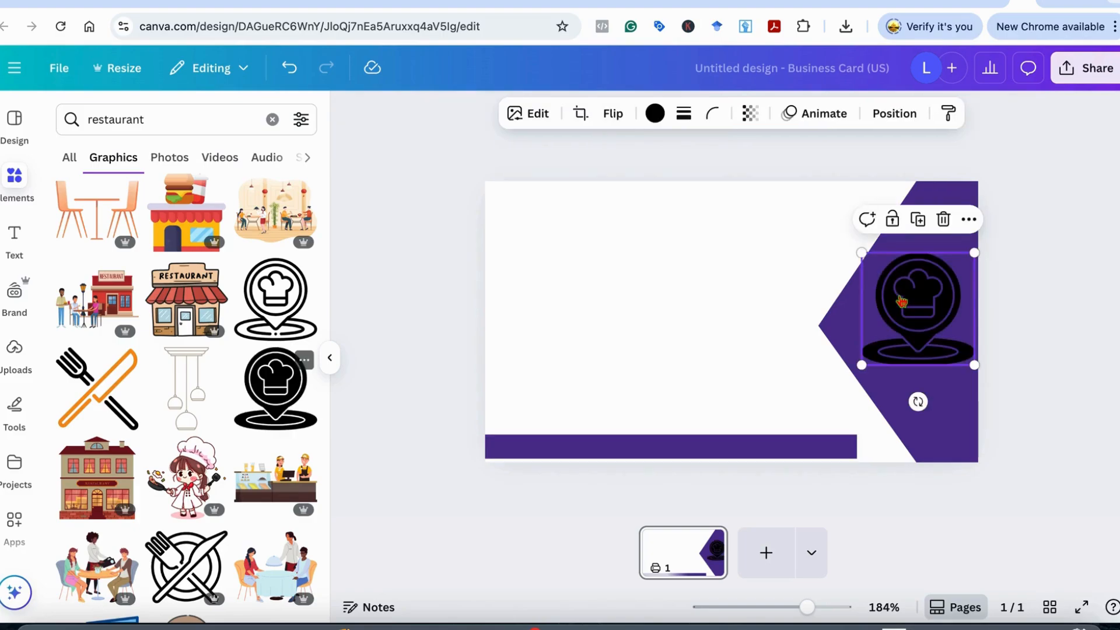
scroll(227, 531, down, 5)
scroll(226, 531, down, 1)
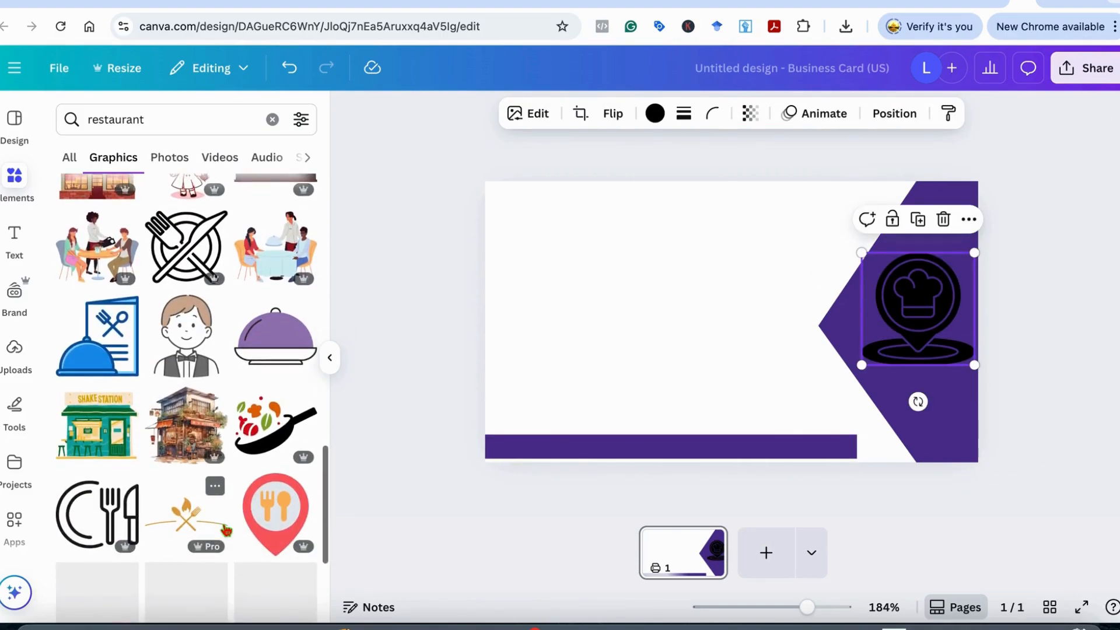
scroll(227, 531, down, 6)
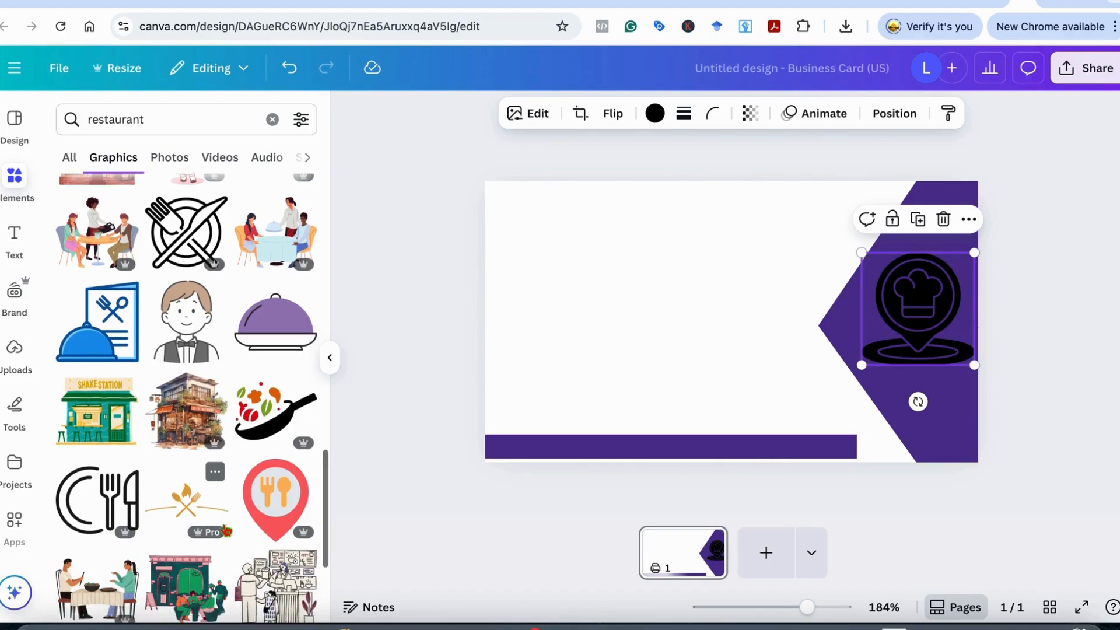
scroll(226, 531, down, 2)
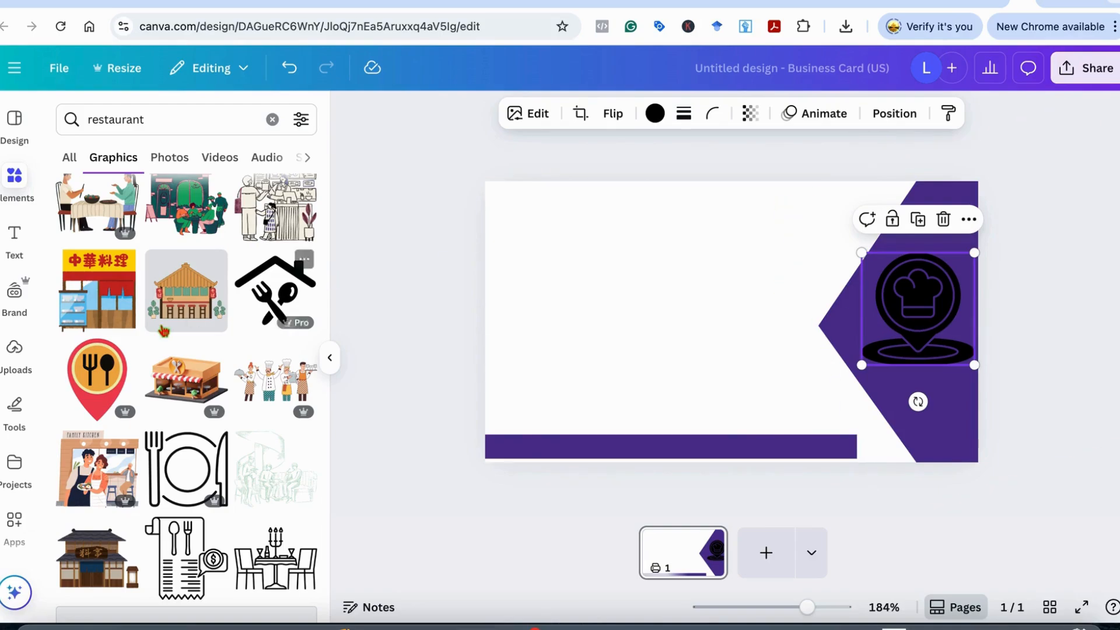
scroll(157, 324, up, 1)
scroll(153, 315, down, 3)
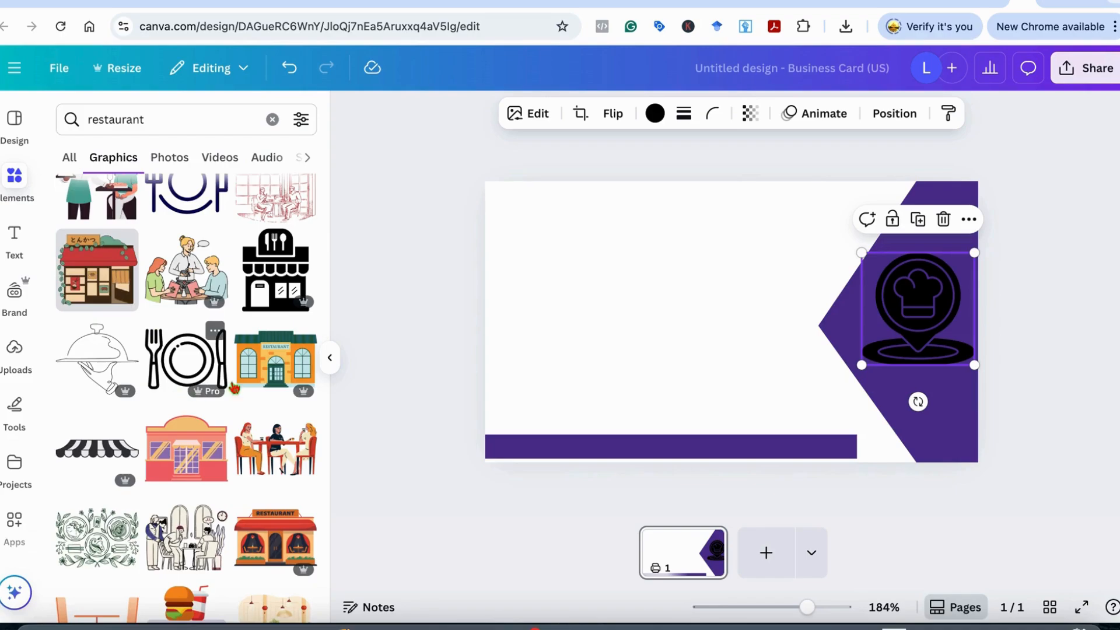
scroll(156, 337, up, 3)
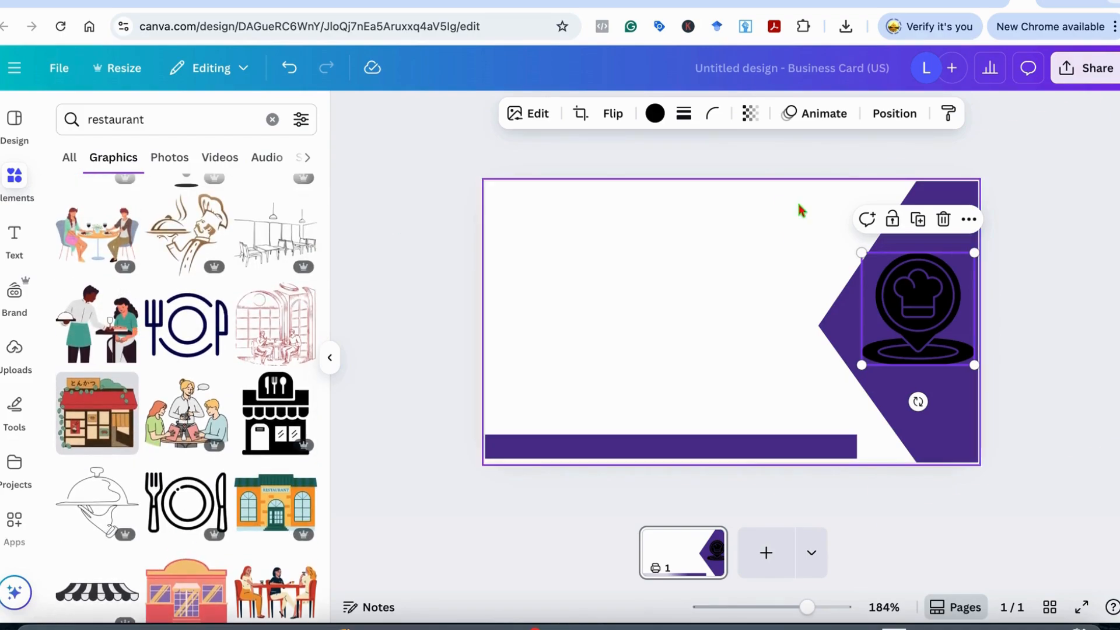
Swap the chef-hat pin for the fork-and-plate graphic on the pentagon
click(944, 220)
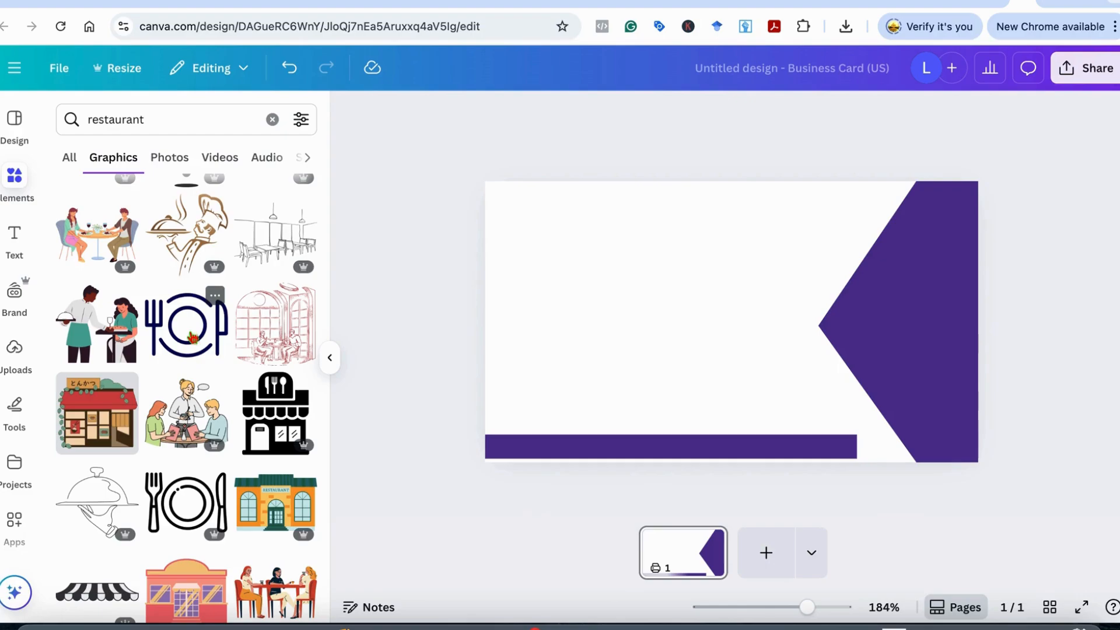
drag(187, 325, 891, 310)
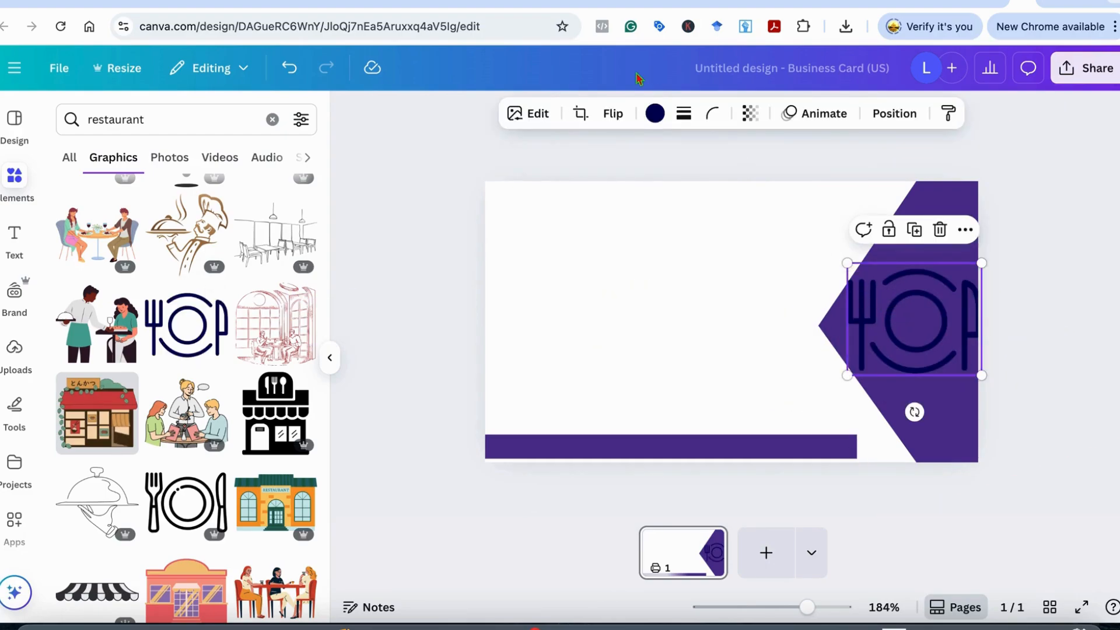
click(655, 114)
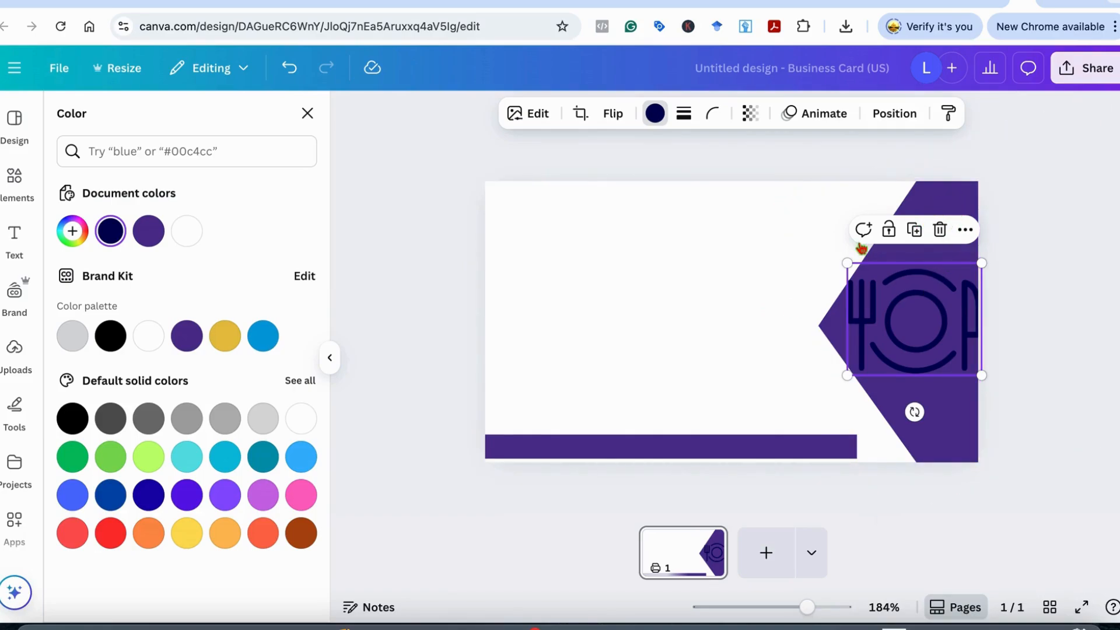
drag(661, 451, 659, 455)
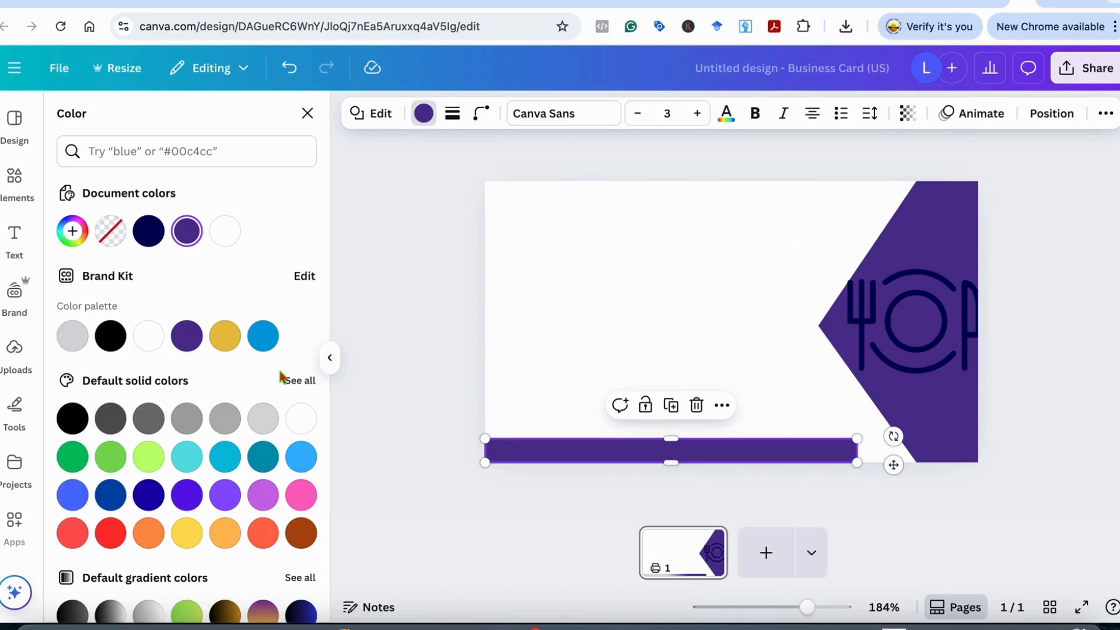
click(222, 241)
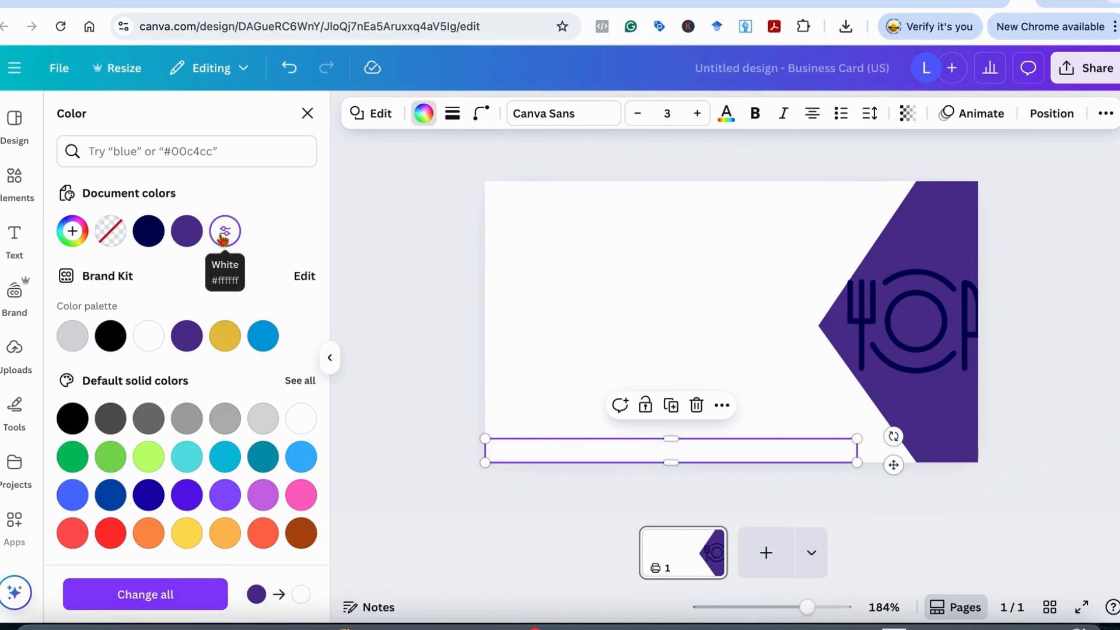
click(289, 67)
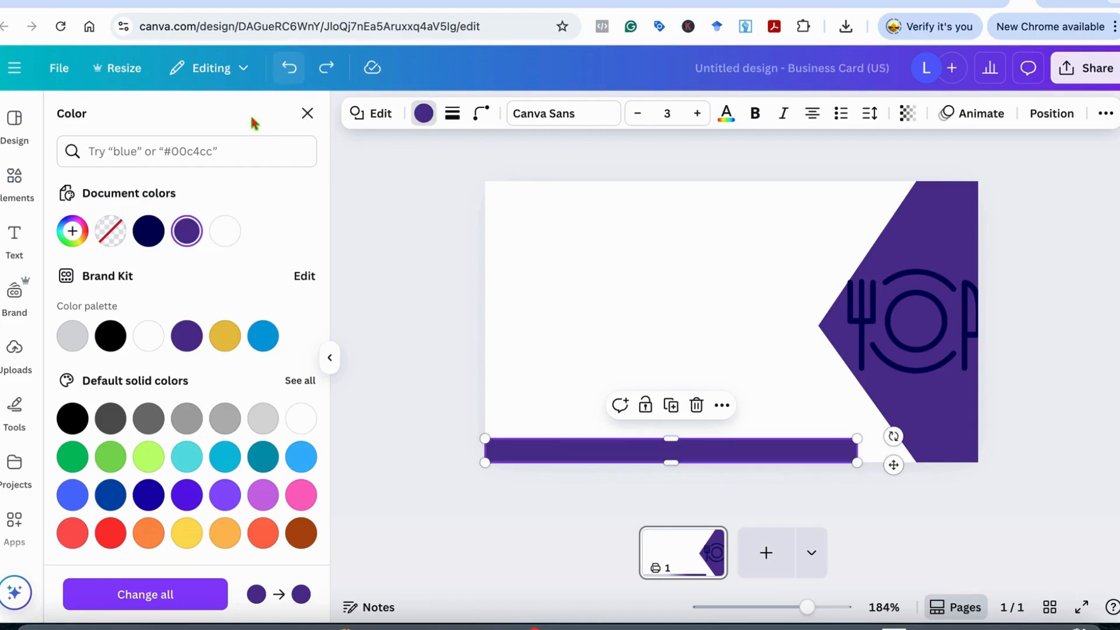
Make the fork-and-plate icon white, shrink it, and centre it in the pentagon
click(920, 316)
click(187, 232)
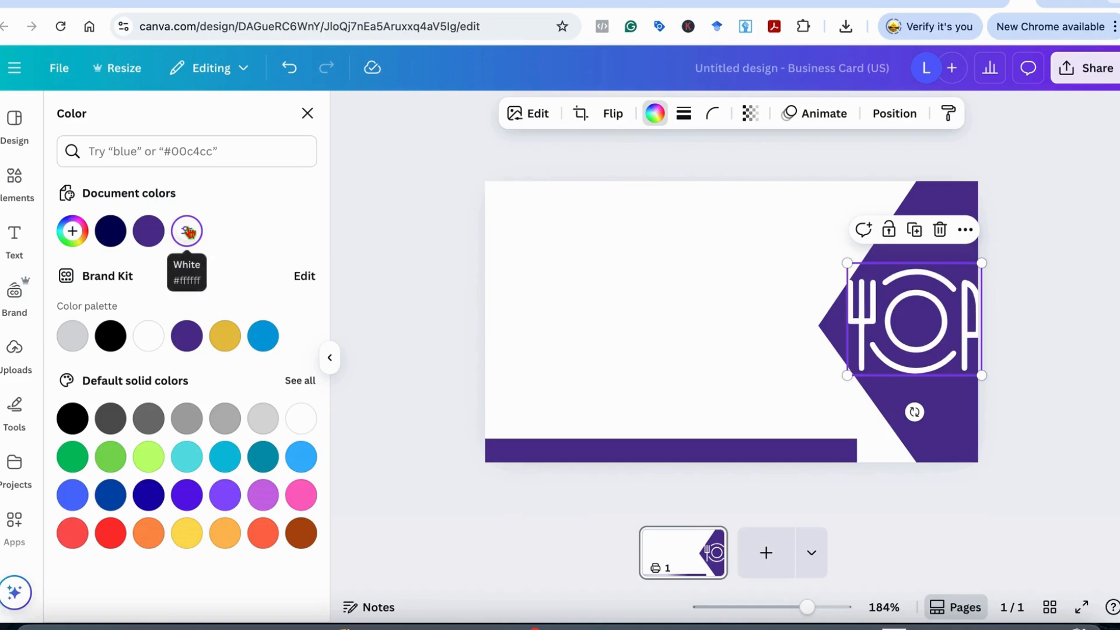
drag(848, 263, 884, 294)
drag(939, 332, 931, 316)
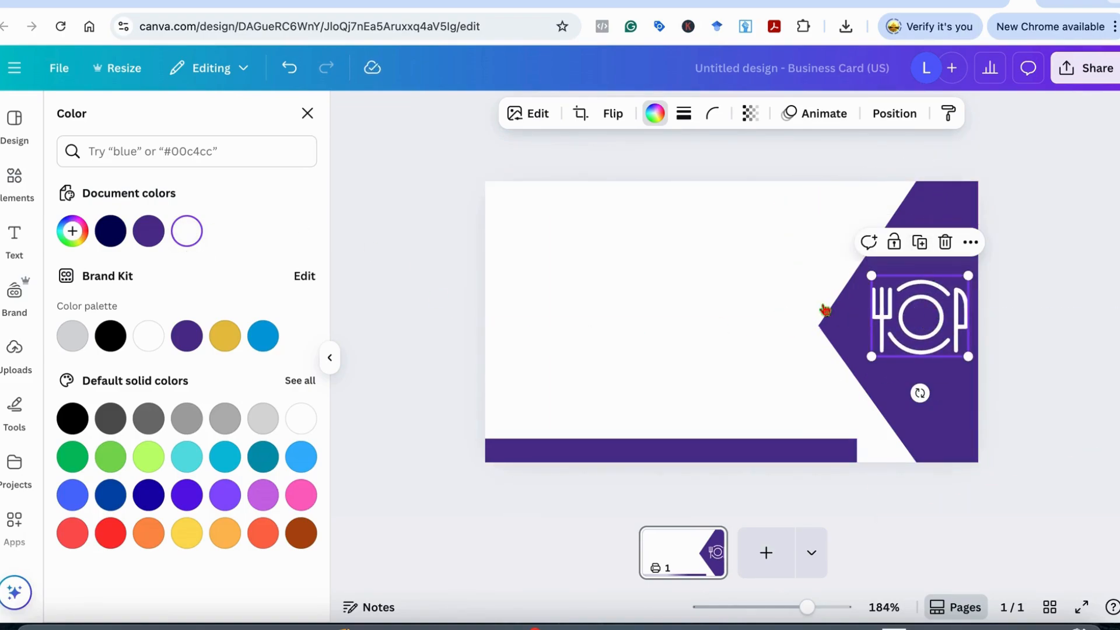
click(933, 220)
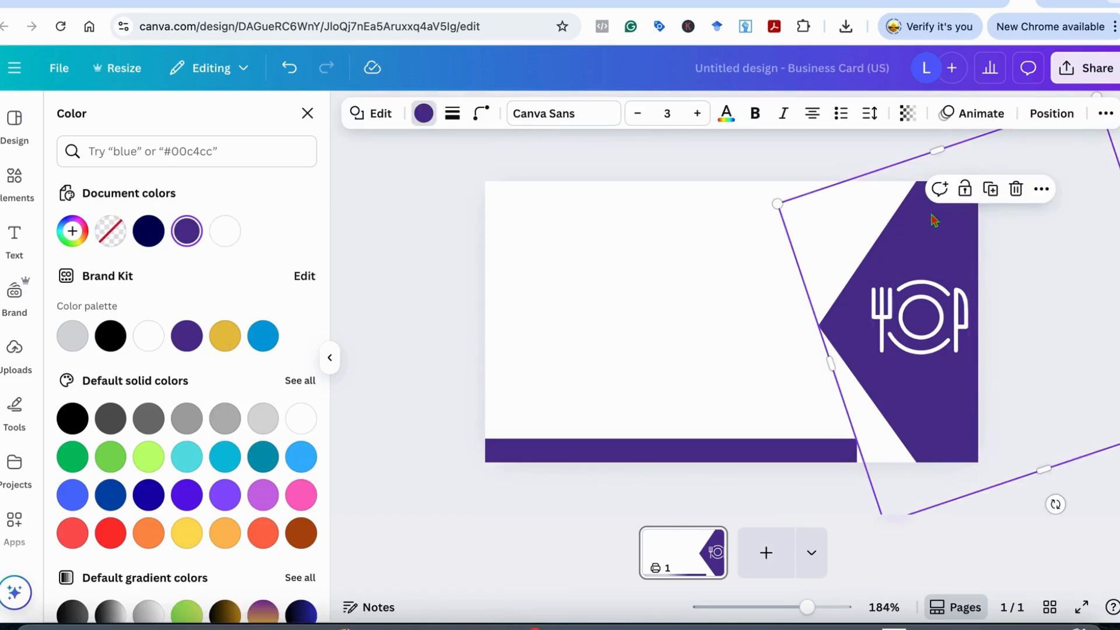
Apply the rust-brown swatch to both the pointed band and the thin bottom bar
click(186, 457)
click(140, 460)
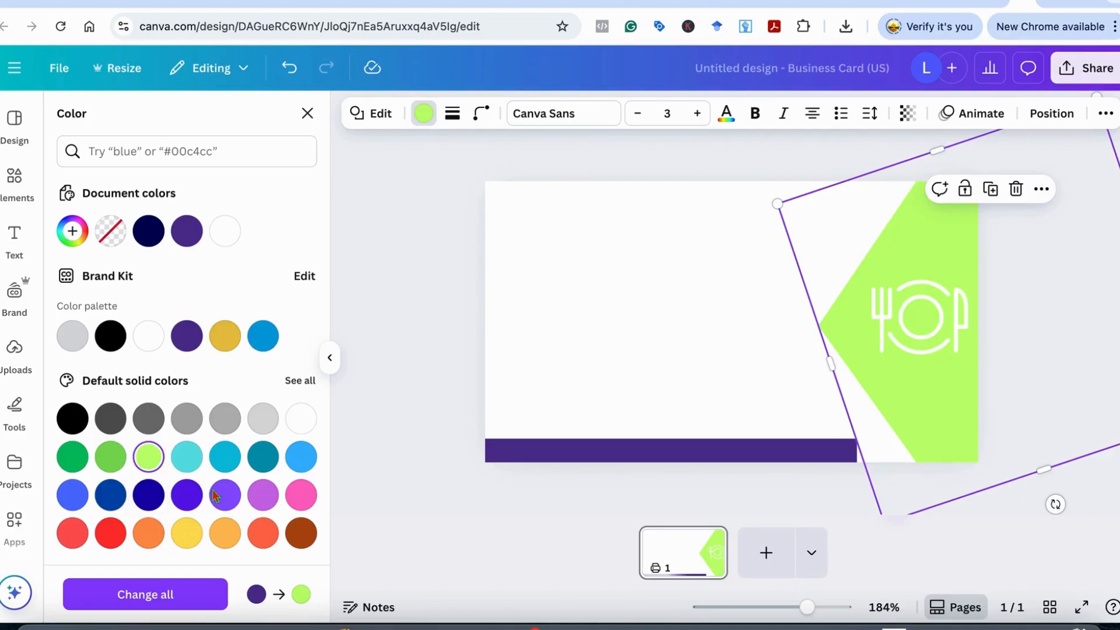
click(301, 533)
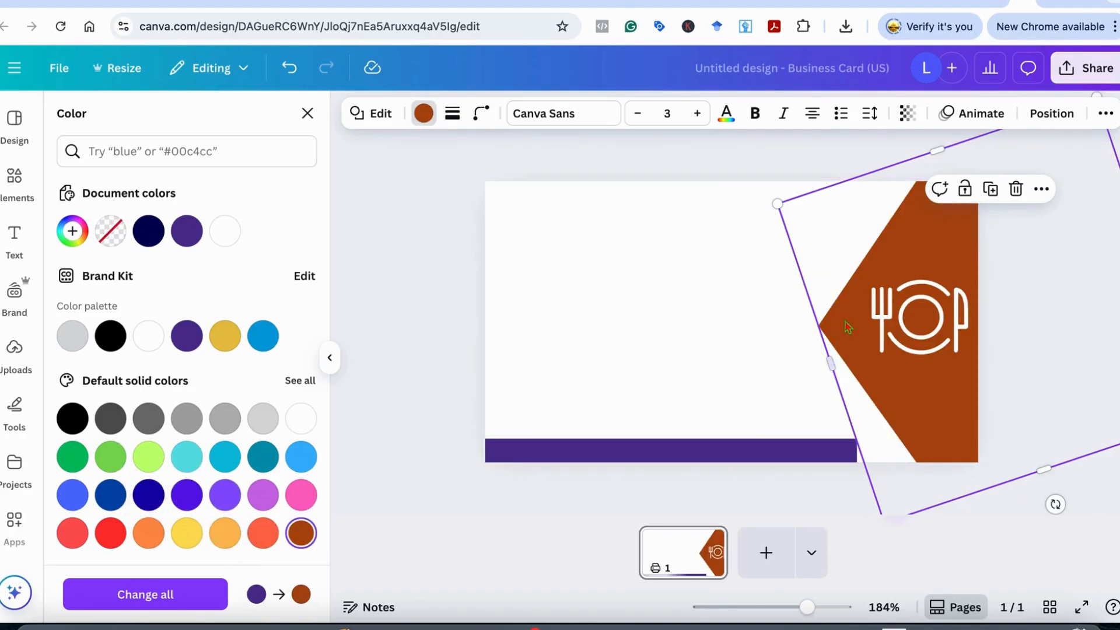
click(659, 456)
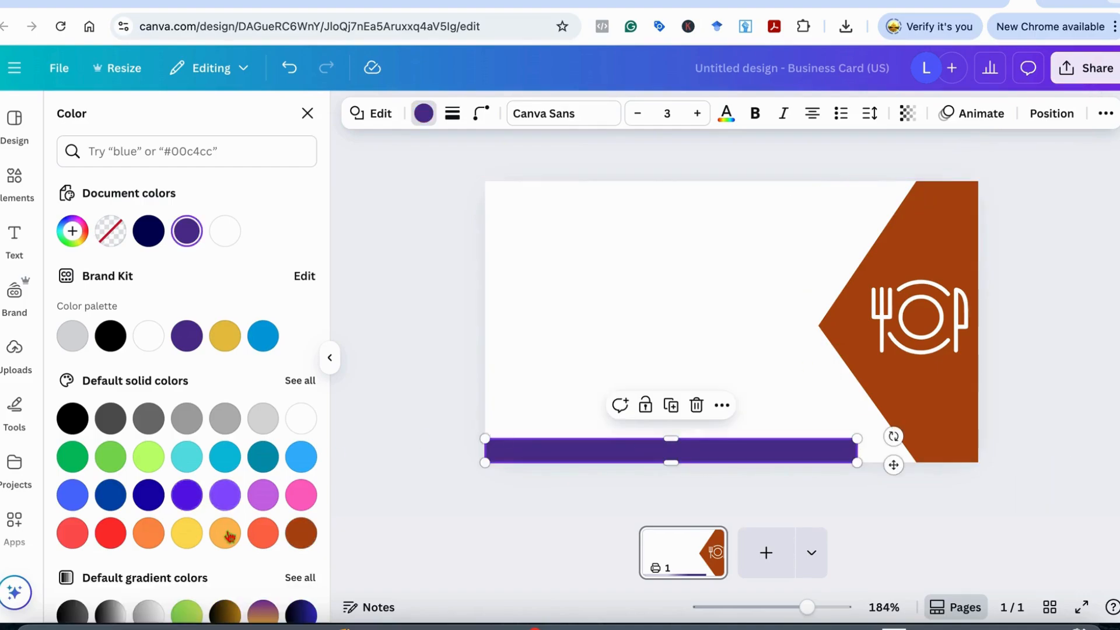
click(301, 534)
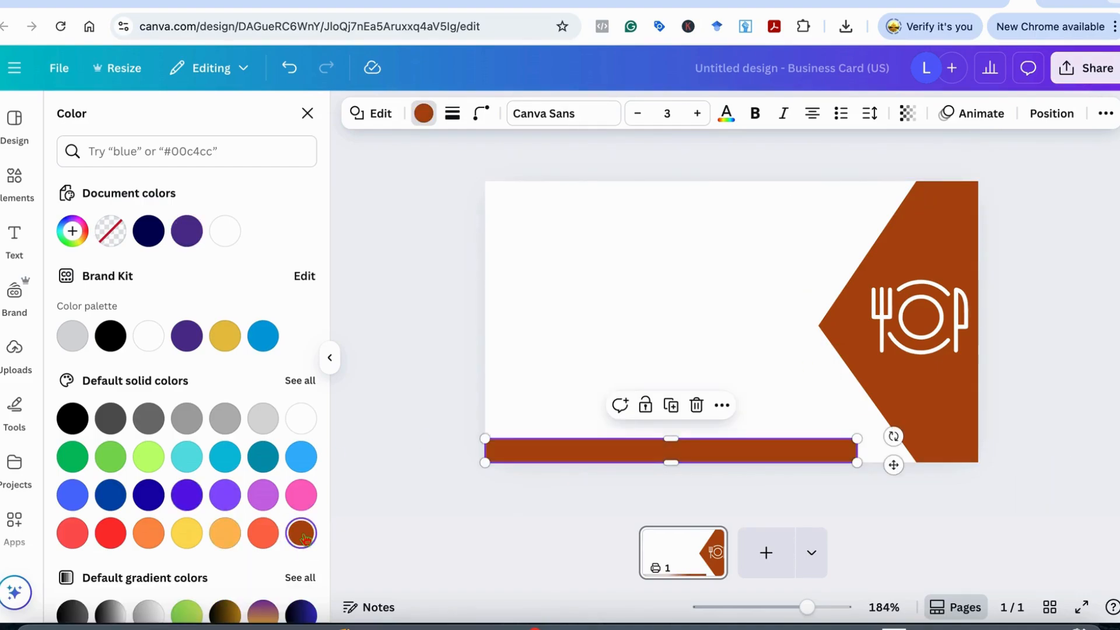
click(1052, 345)
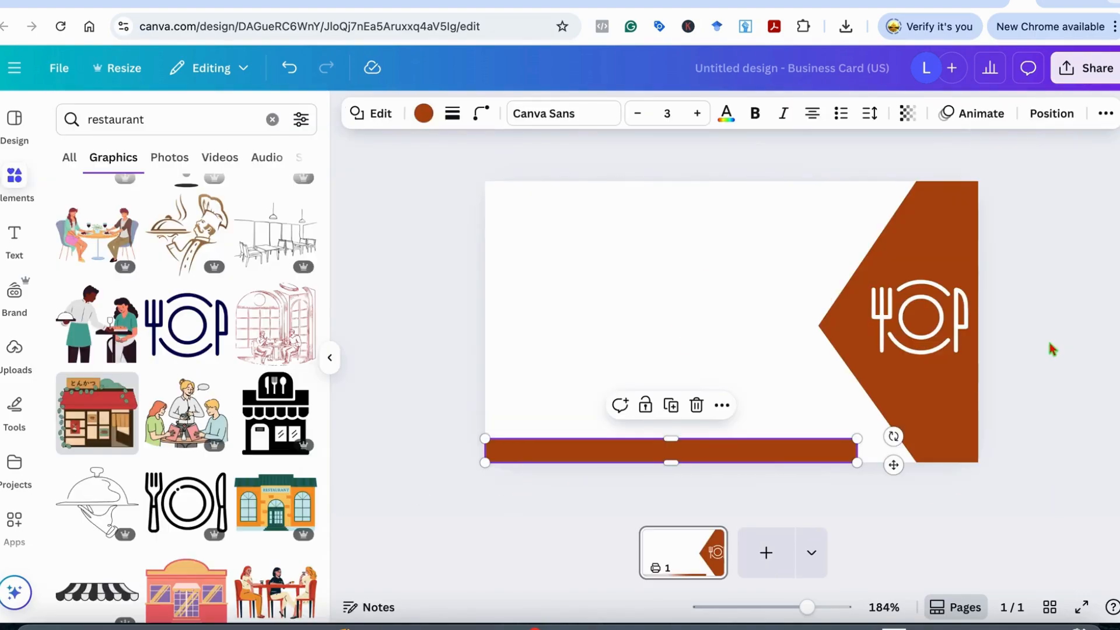
click(663, 364)
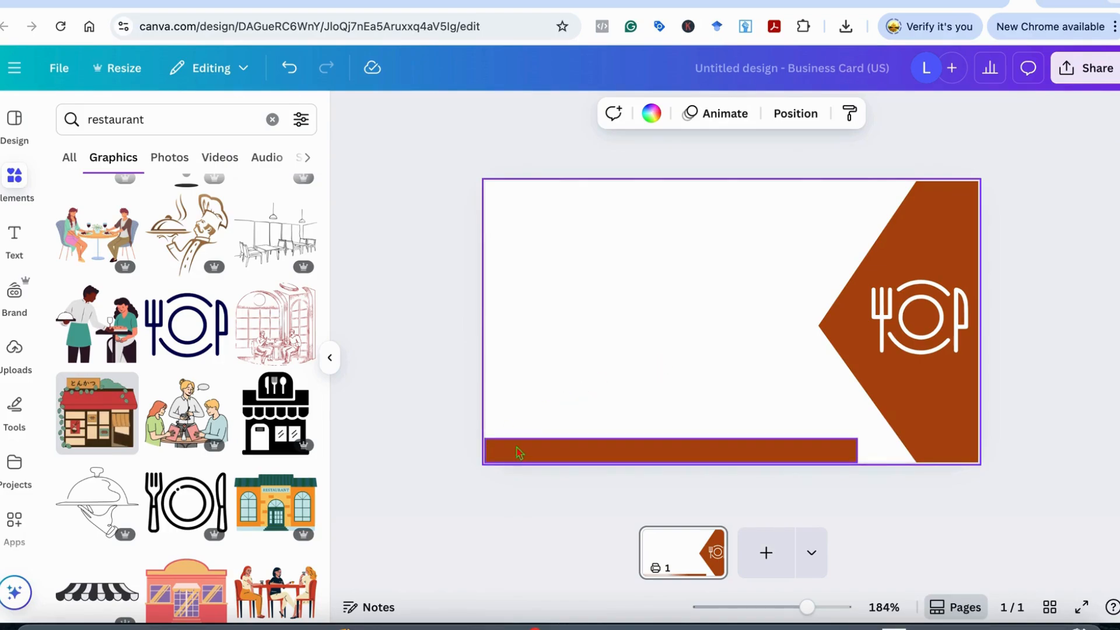
click(517, 453)
drag(483, 460, 483, 461)
click(588, 335)
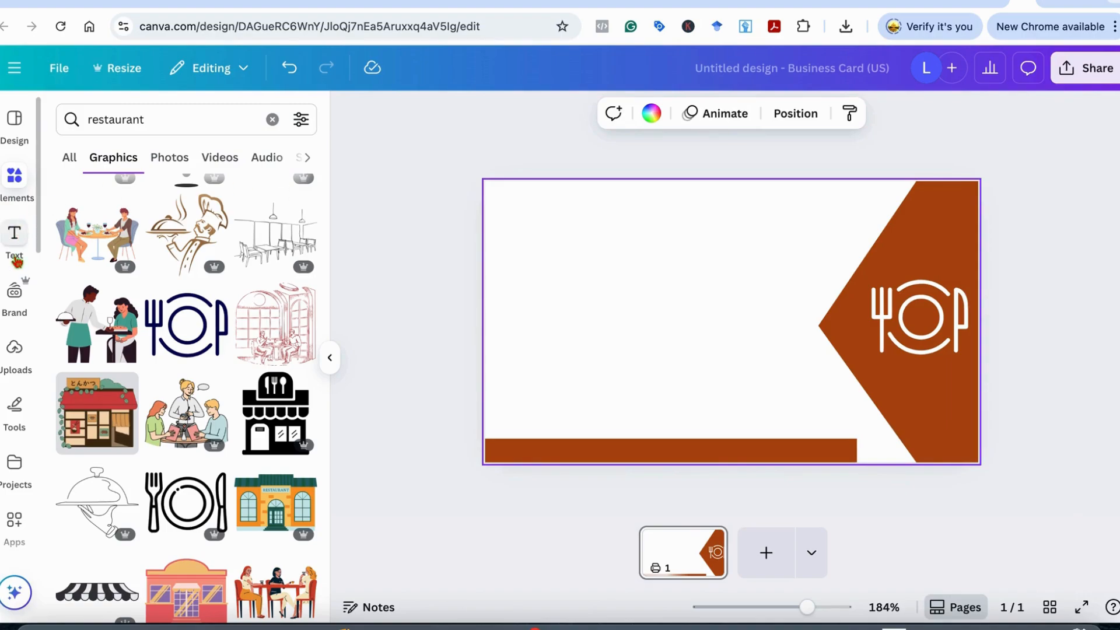
Add a 'Your paragraph text' box at the upper left and duplicate it into three stacked lines
click(14, 239)
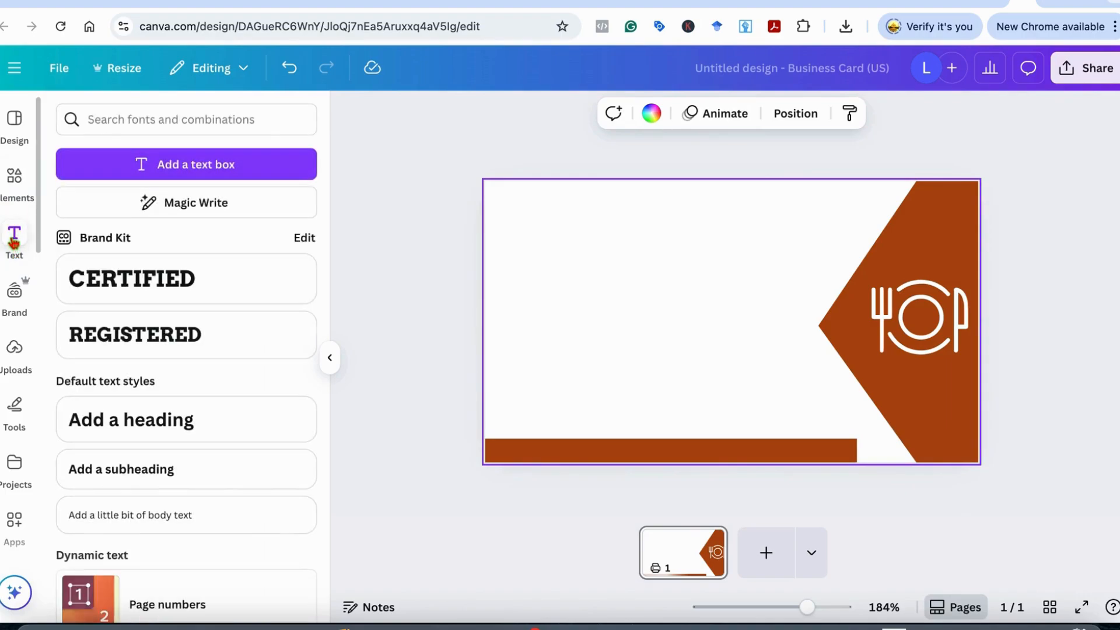
click(235, 161)
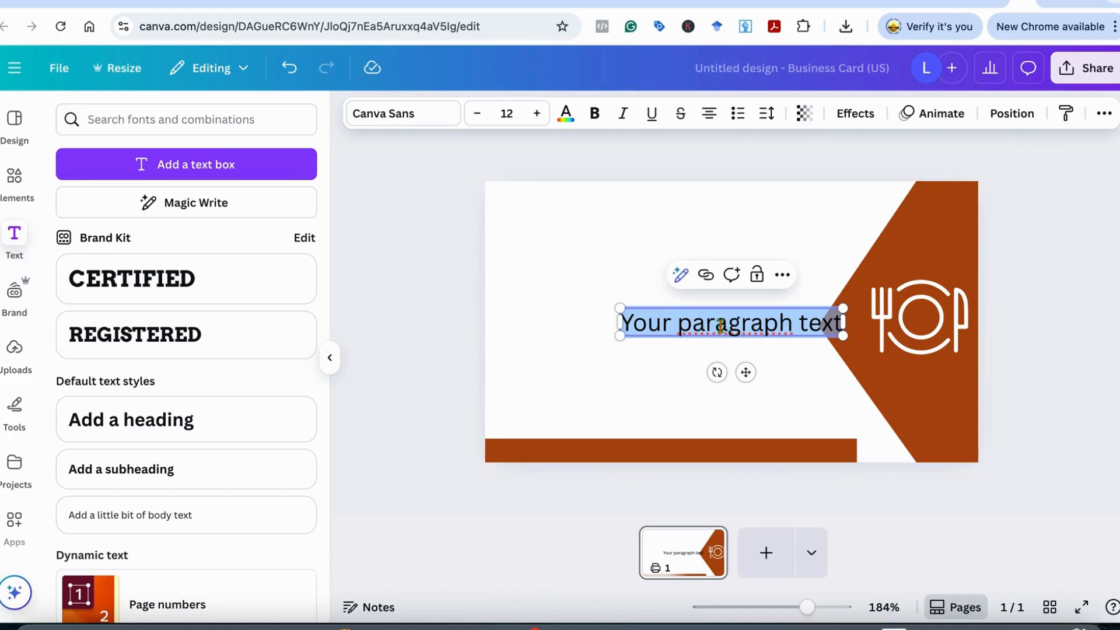
click(668, 361)
drag(727, 326, 614, 251)
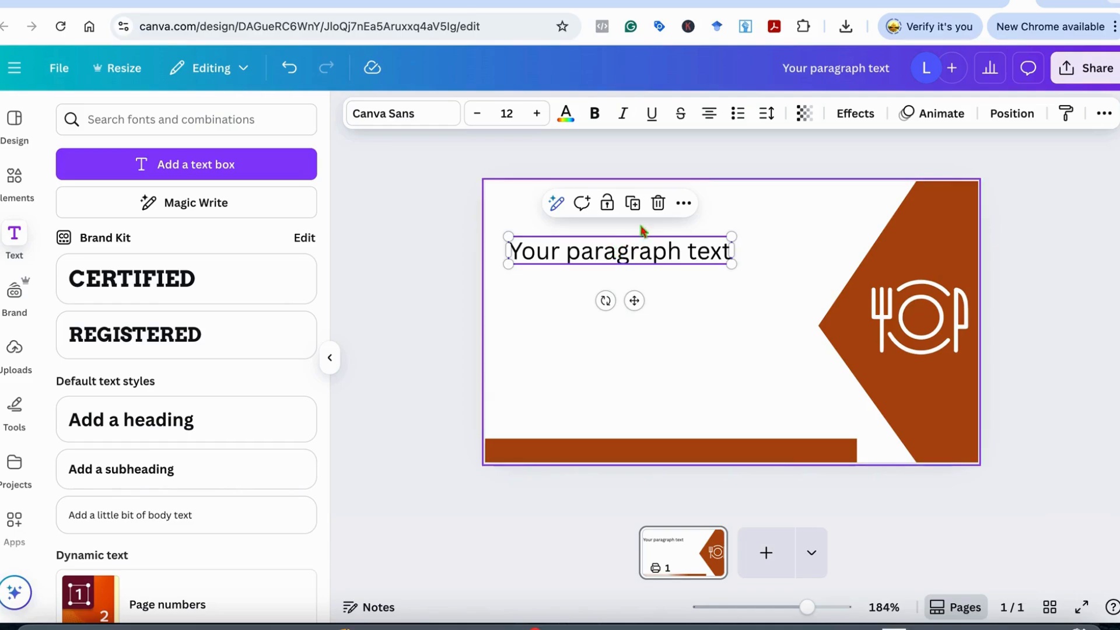
click(633, 203)
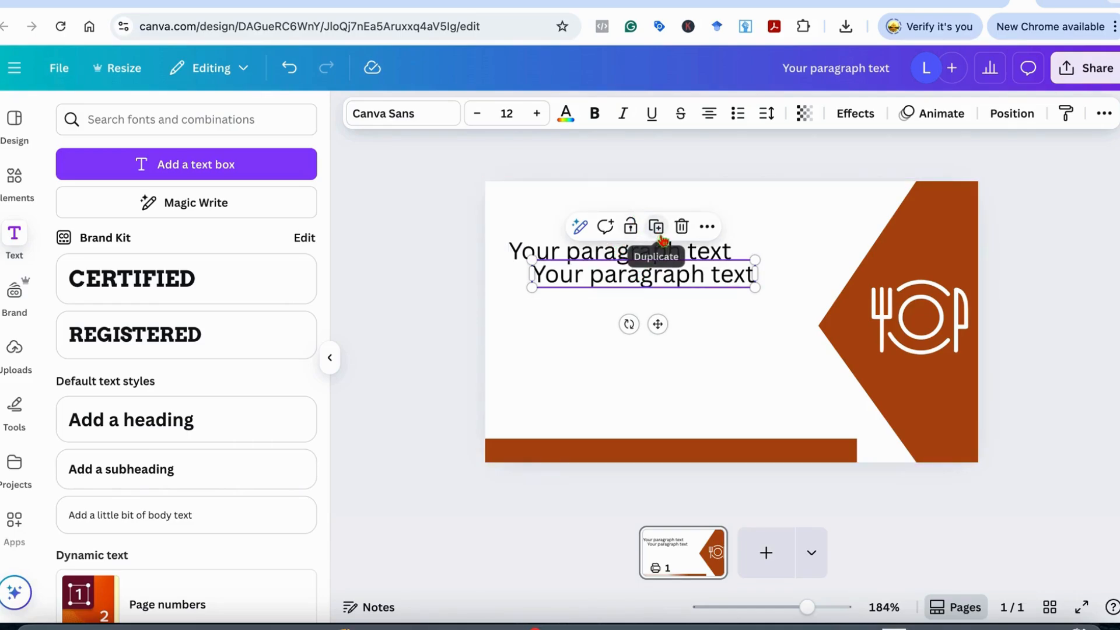
click(660, 230)
click(560, 255)
mouse_move(595, 243)
mouse_down()
mouse_move(600, 233)
mouse_move(604, 248)
mouse_up()
Replace the top line with the cardholder's name in Dynapuff, enlarged to 14.3
double_click(630, 242)
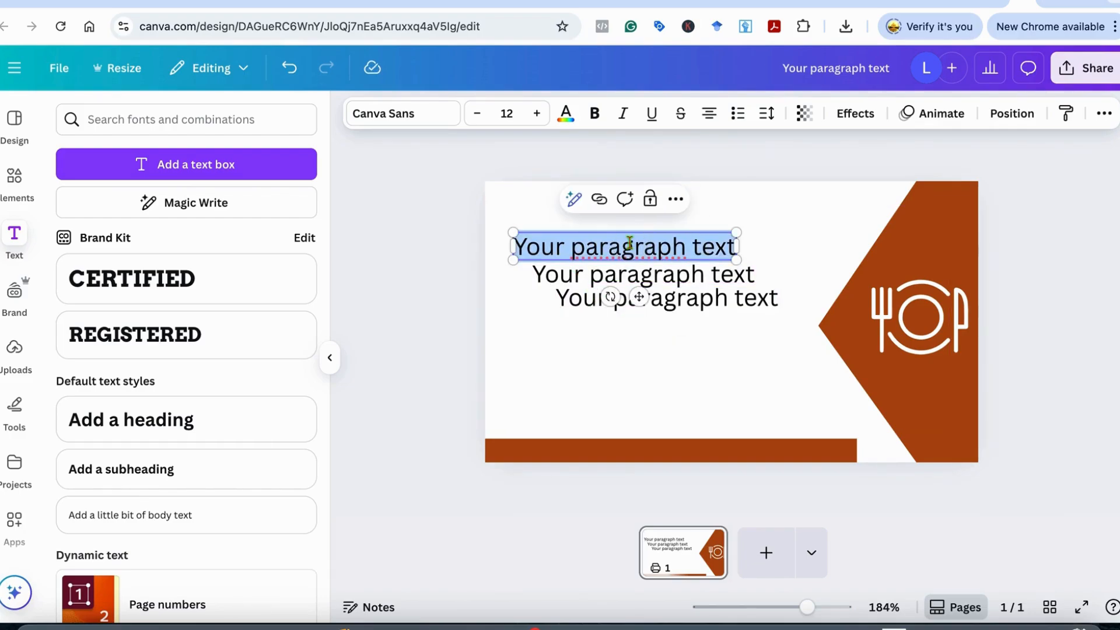
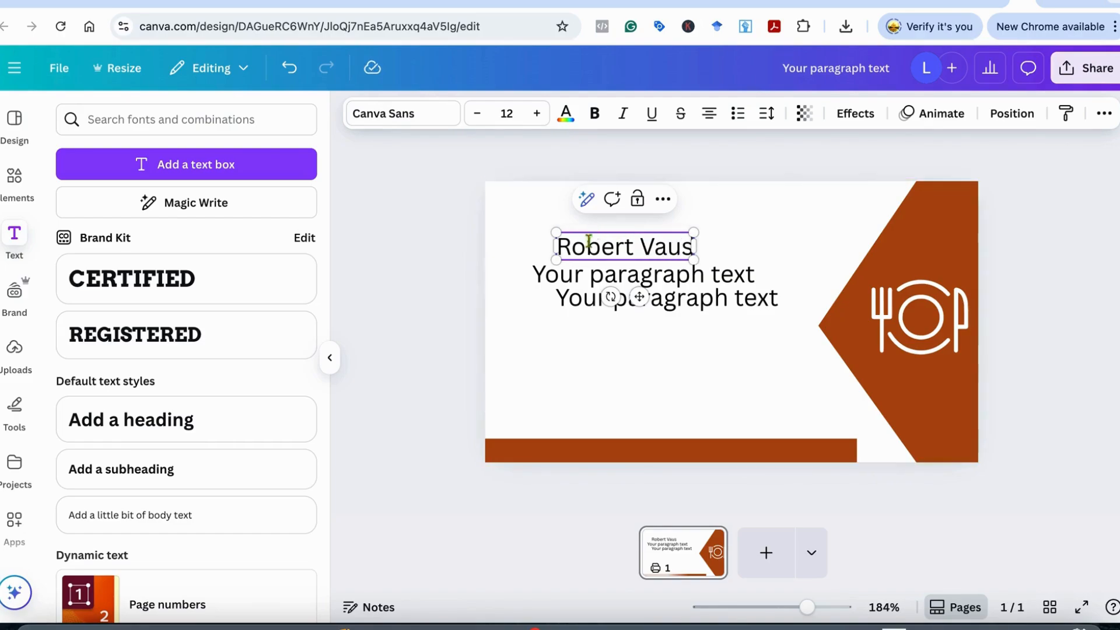
click(430, 119)
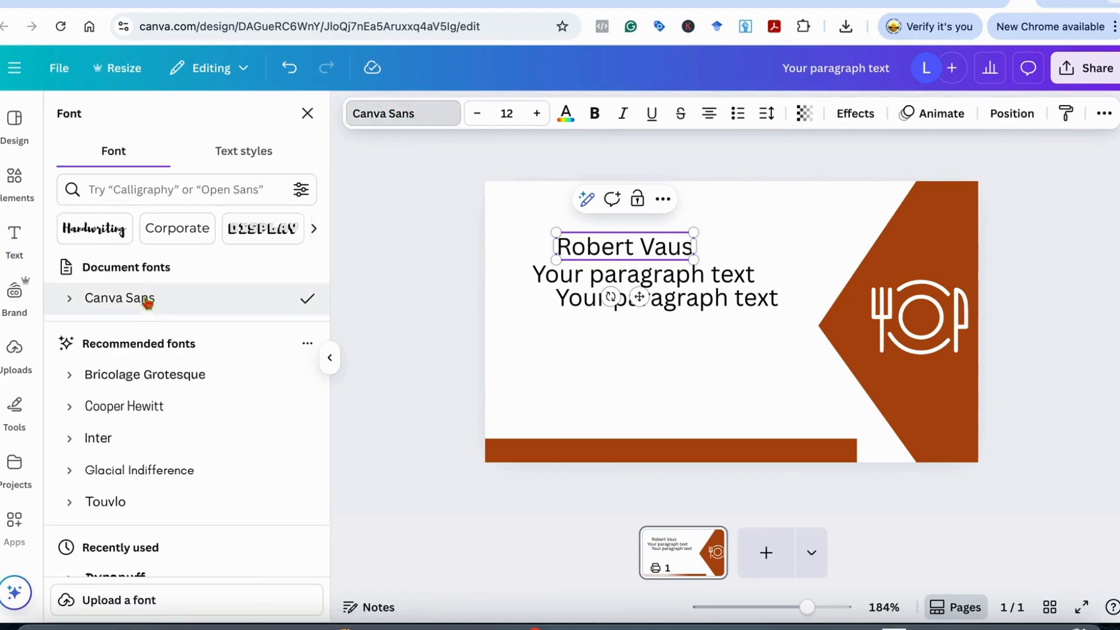
click(191, 376)
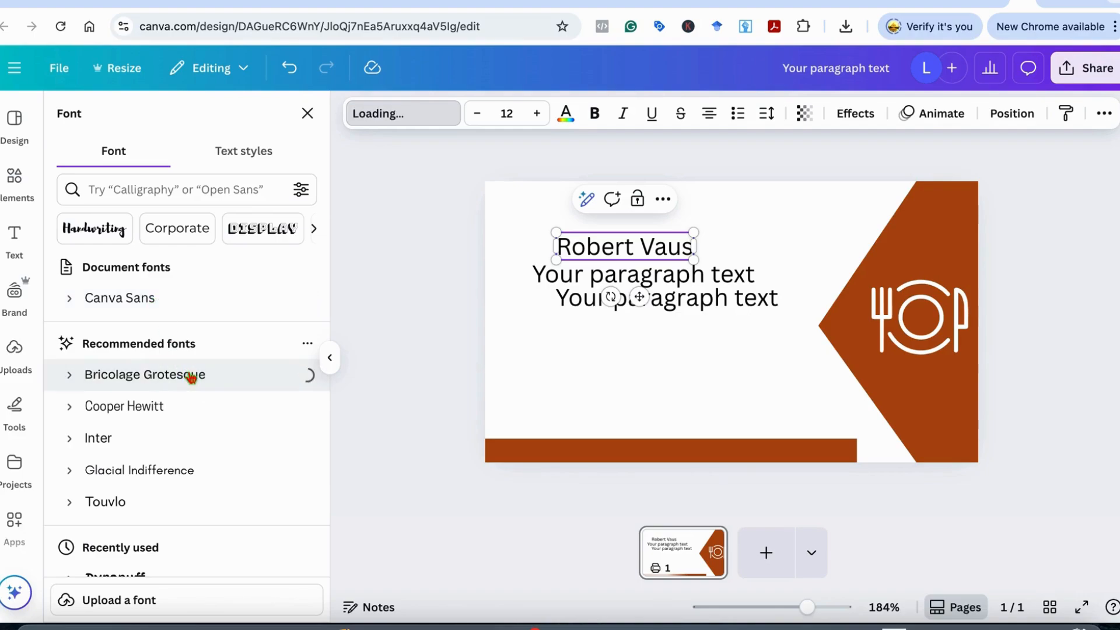
click(597, 117)
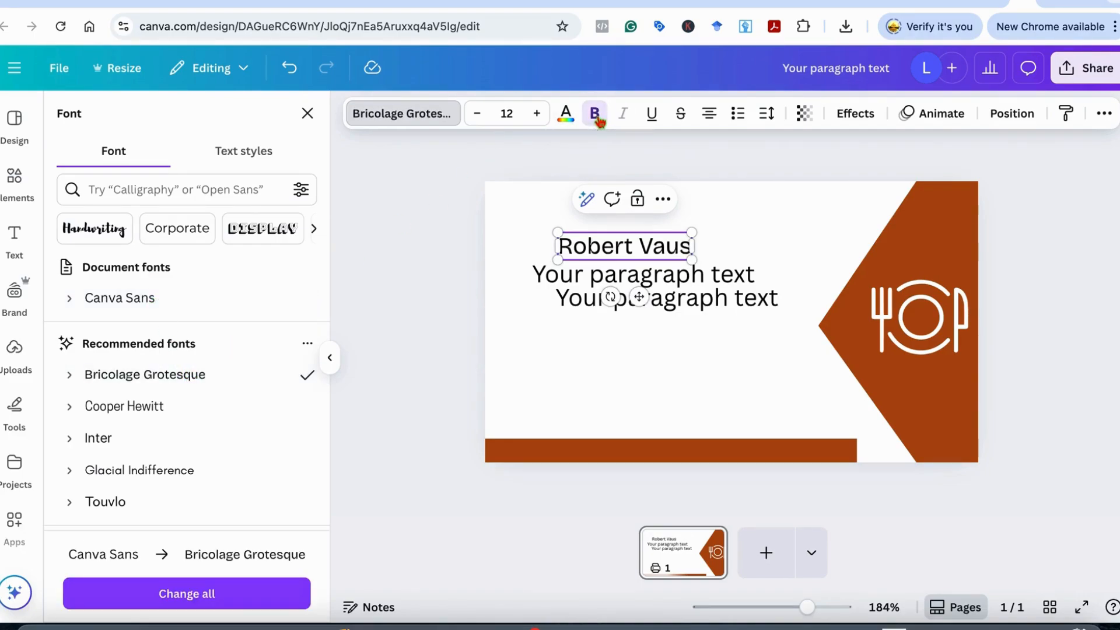
click(178, 410)
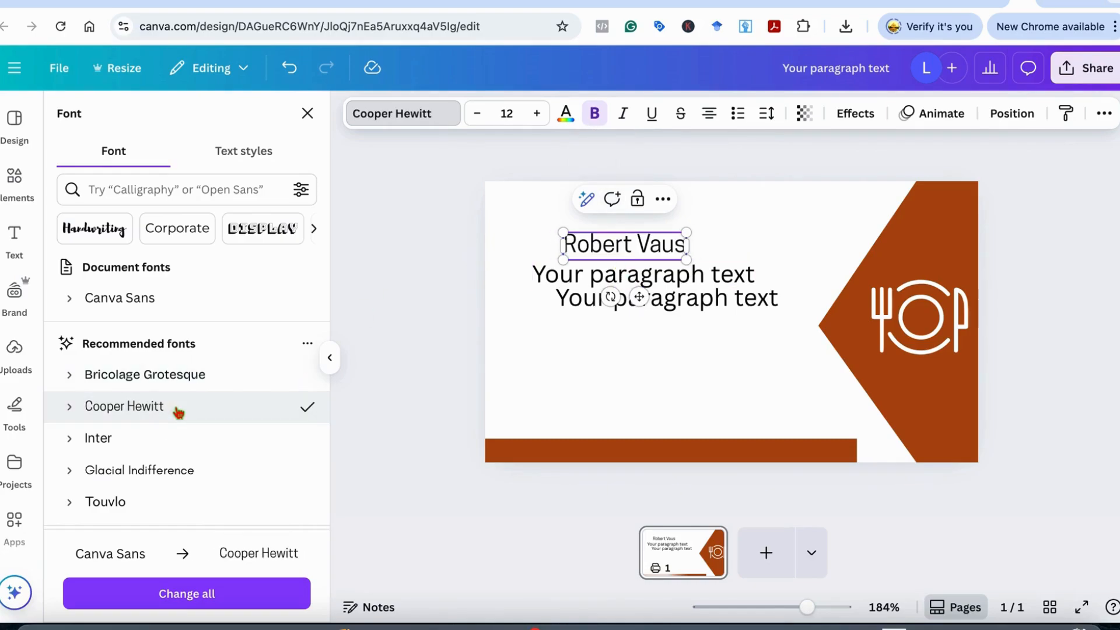
scroll(175, 455, down, 3)
click(167, 422)
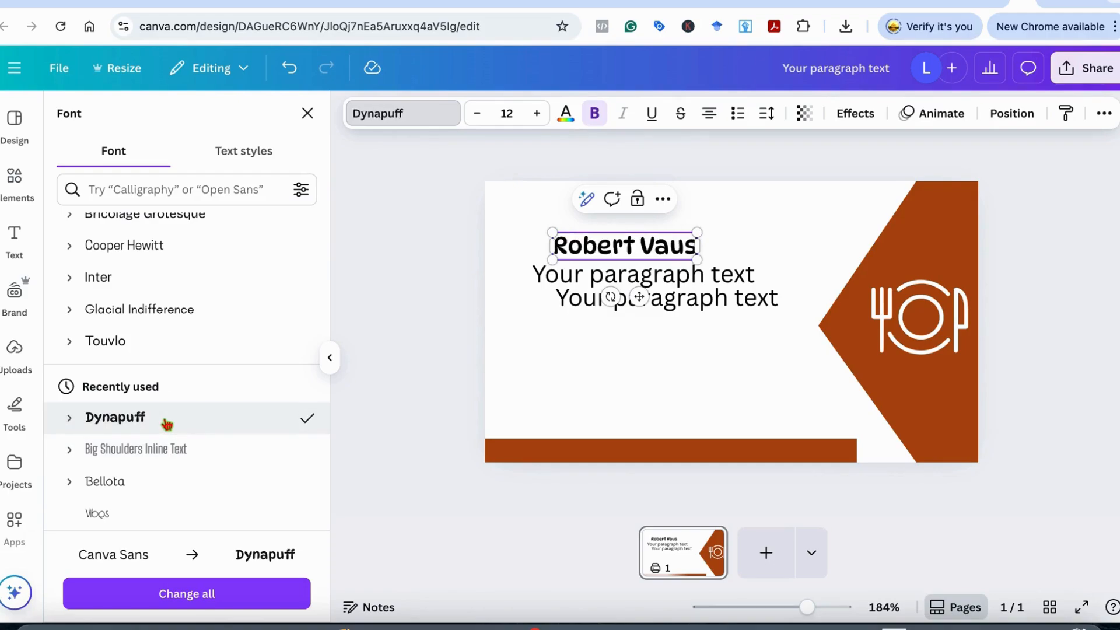
click(175, 451)
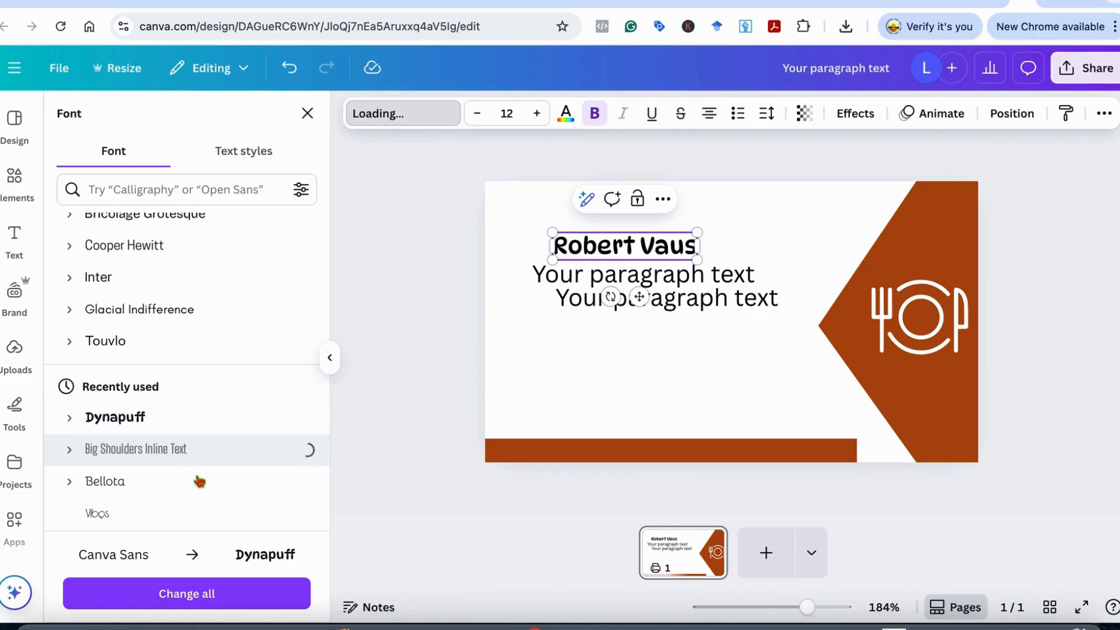
click(170, 419)
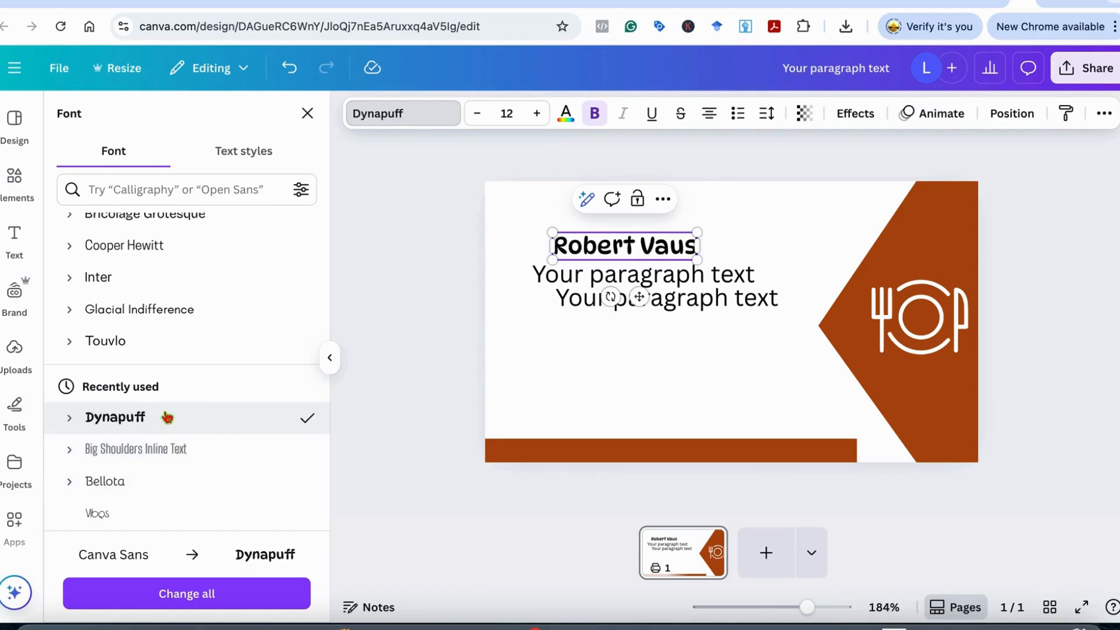
drag(552, 233, 522, 218)
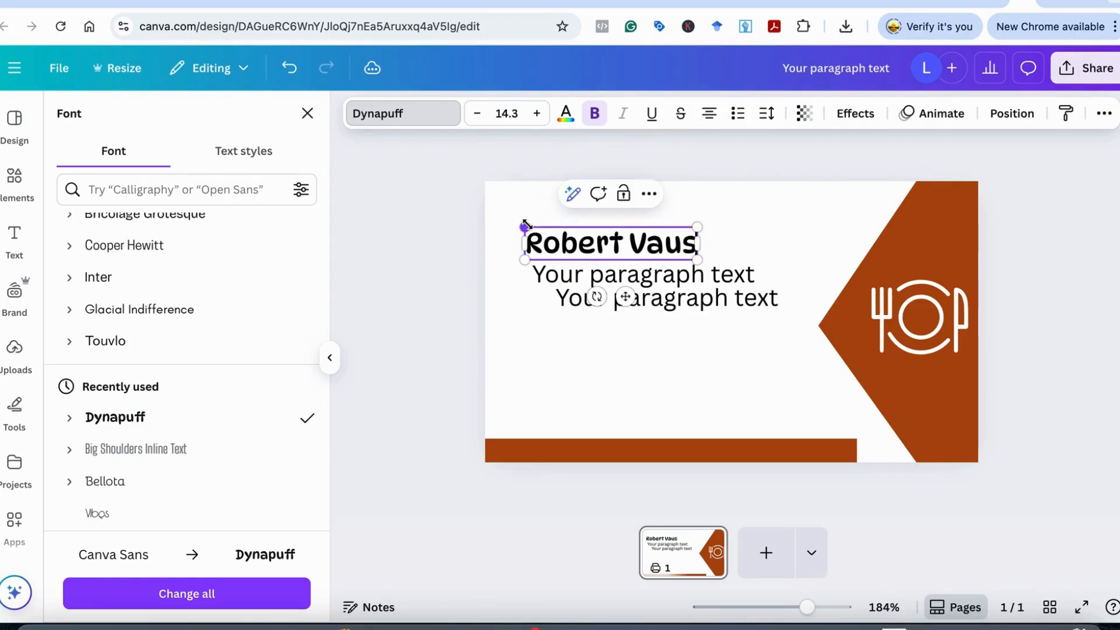
Change the second line to 'Restaurant Manager', correcting its spelling and capital R
click(746, 231)
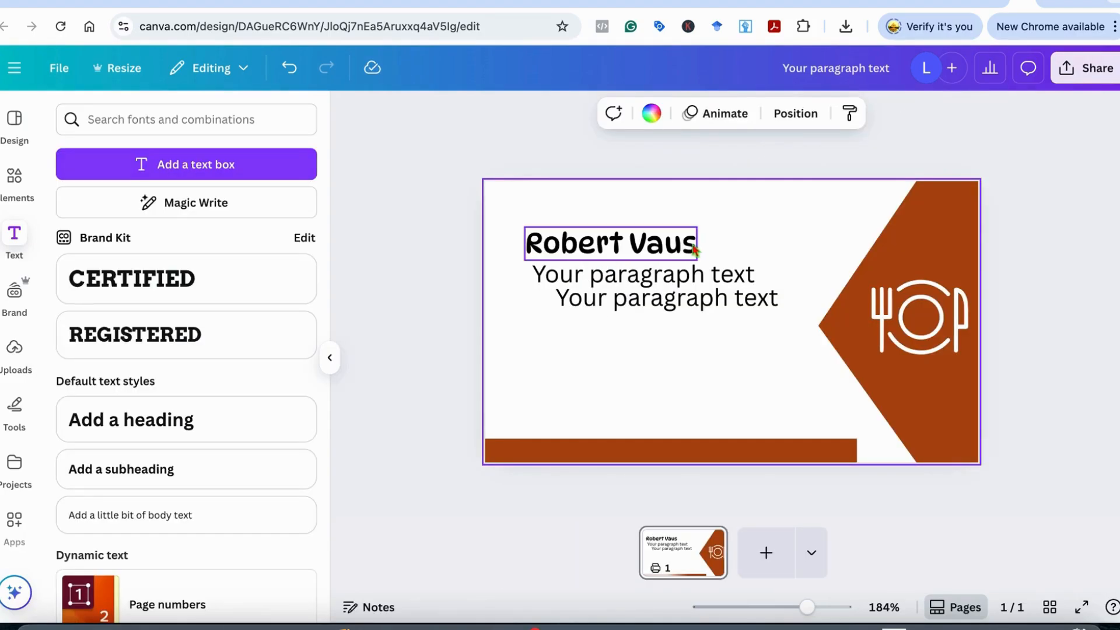
click(652, 279)
double_click(651, 274)
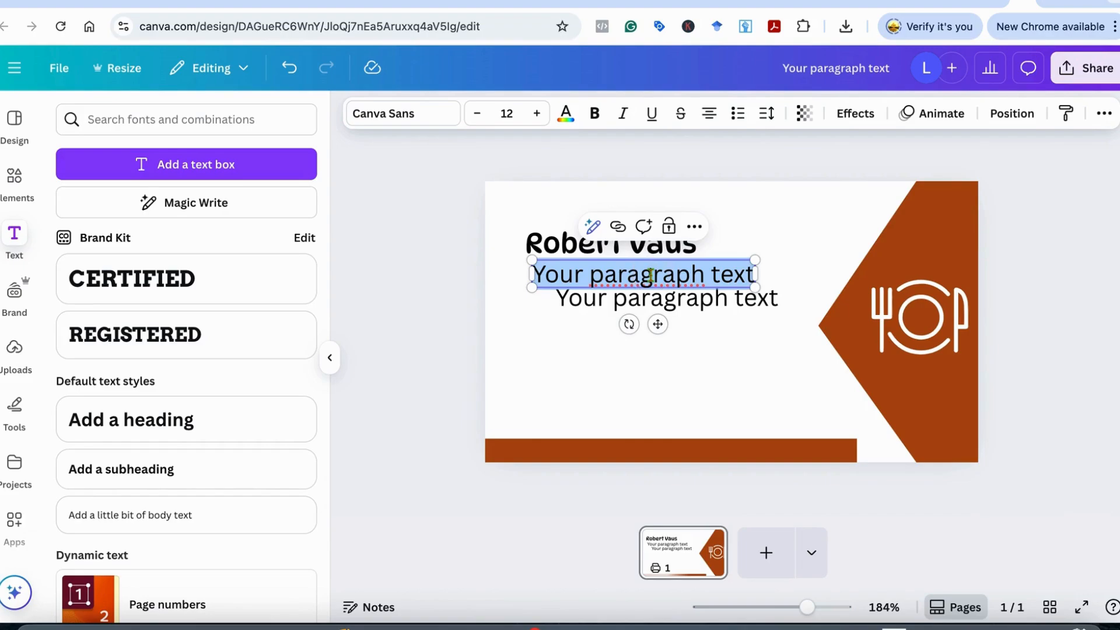
text(restaurant)
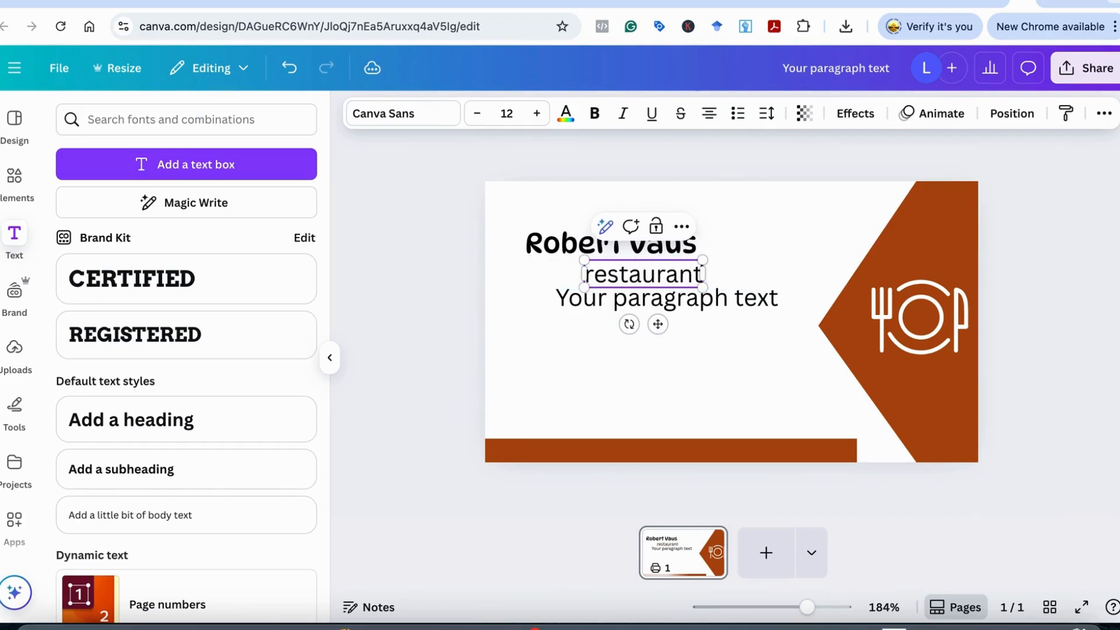
text( Mana)
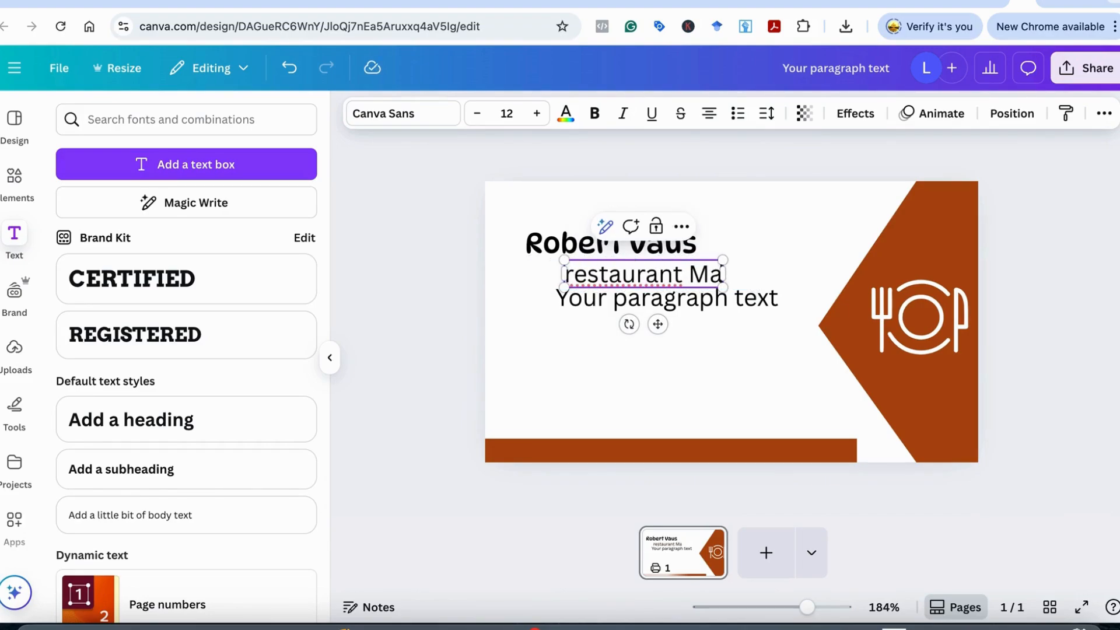
key(BackSpace)
text(ger)
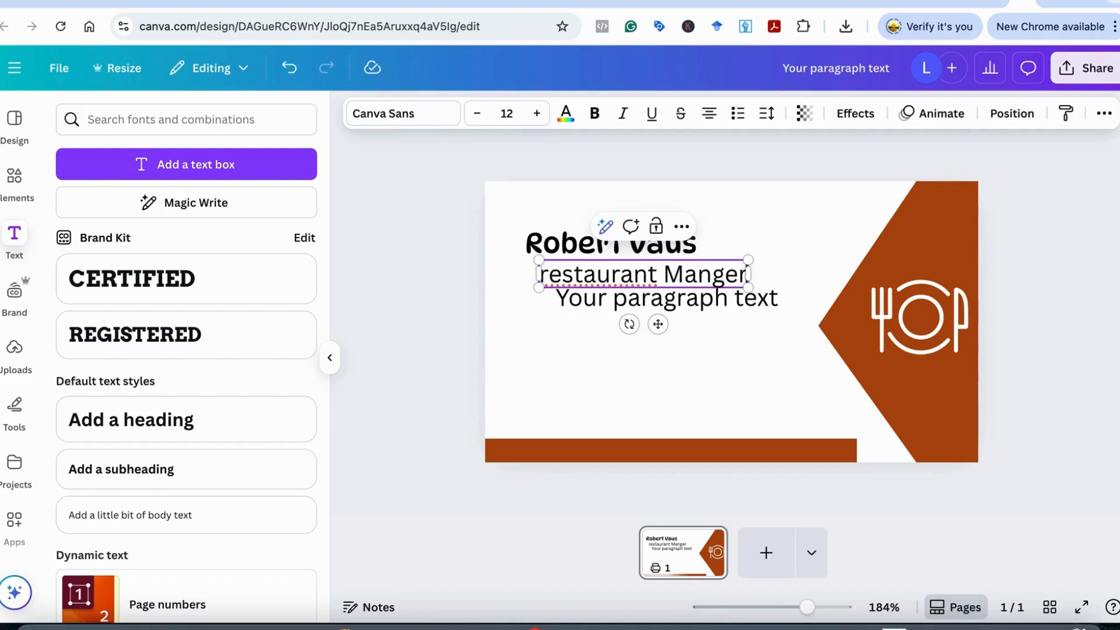
click(711, 277)
text(a)
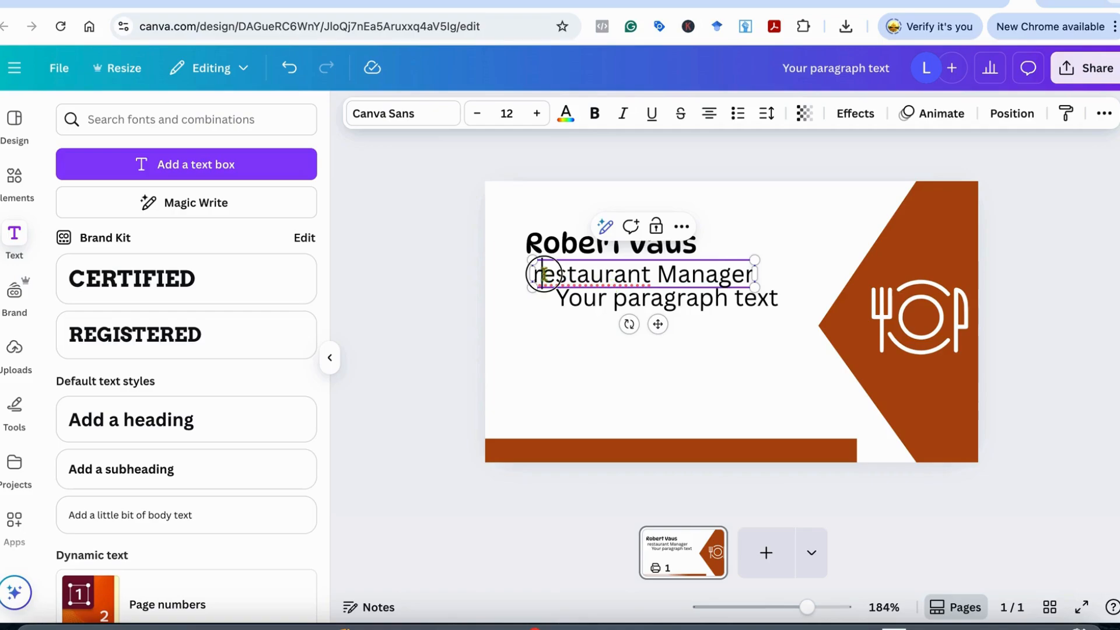
drag(544, 276, 534, 274)
text(R)
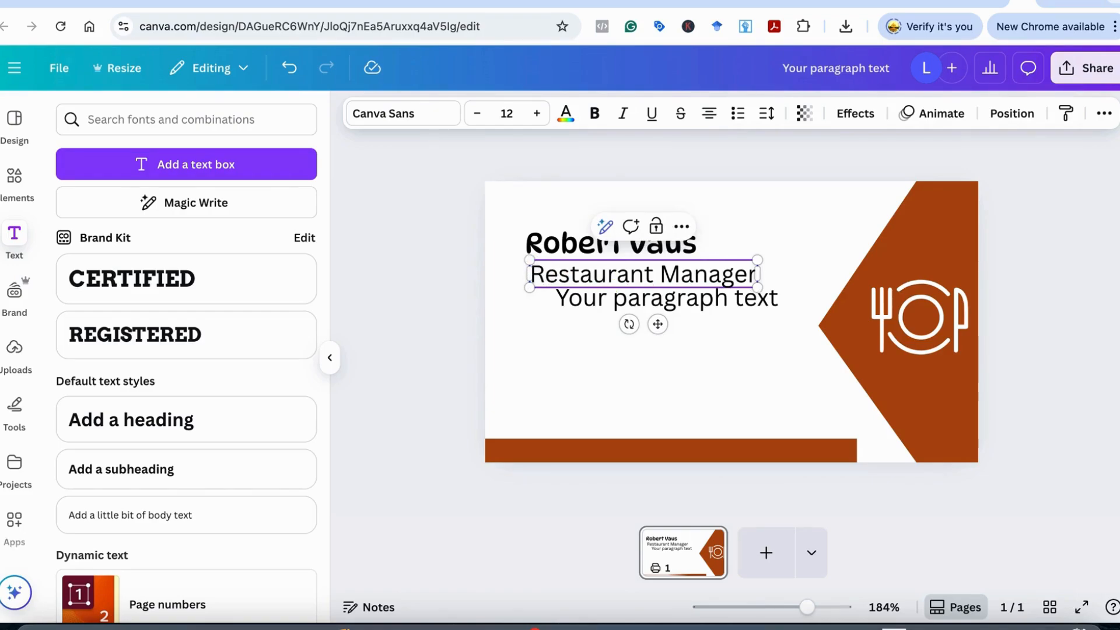
Shrink the Restaurant Manager title to size 7.2
drag(757, 261, 602, 276)
click(734, 268)
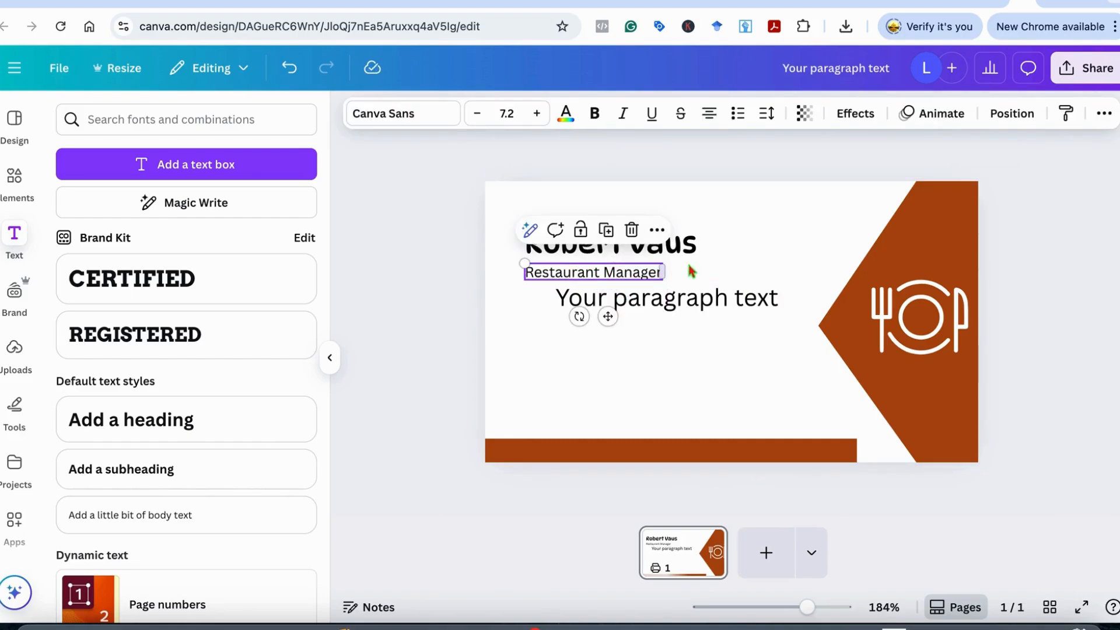
click(732, 254)
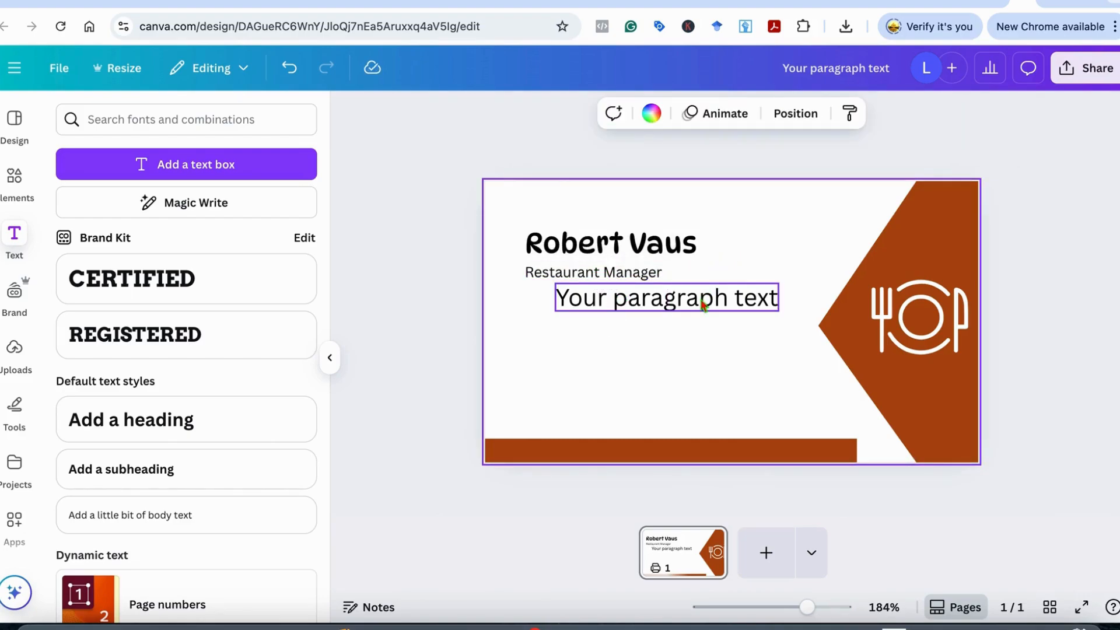
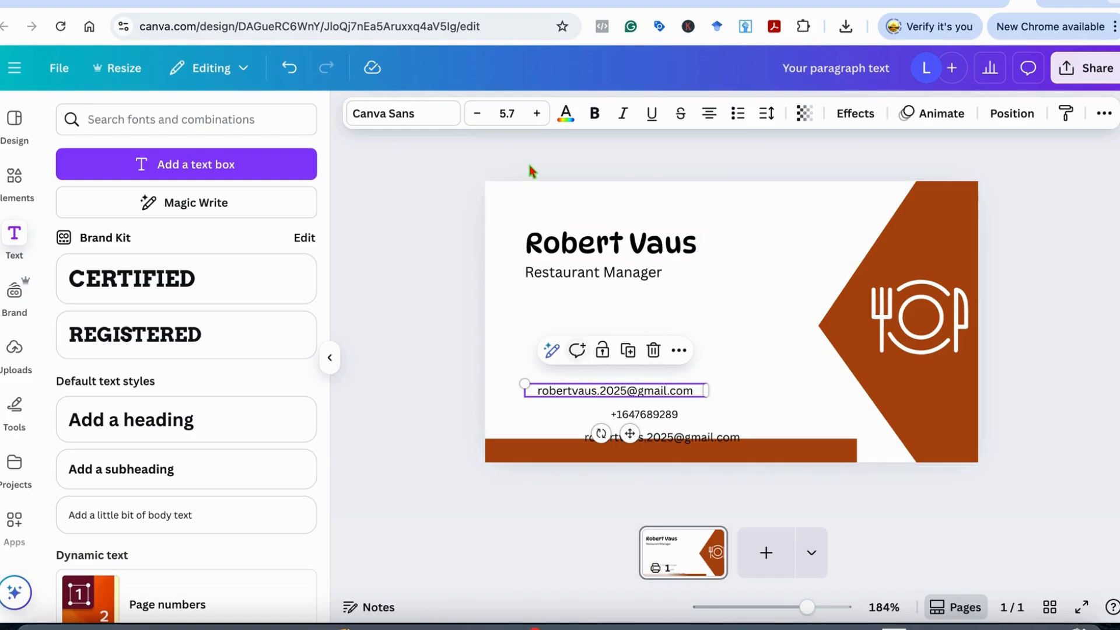
Move the phone number left so it lines up under the email
click(477, 115)
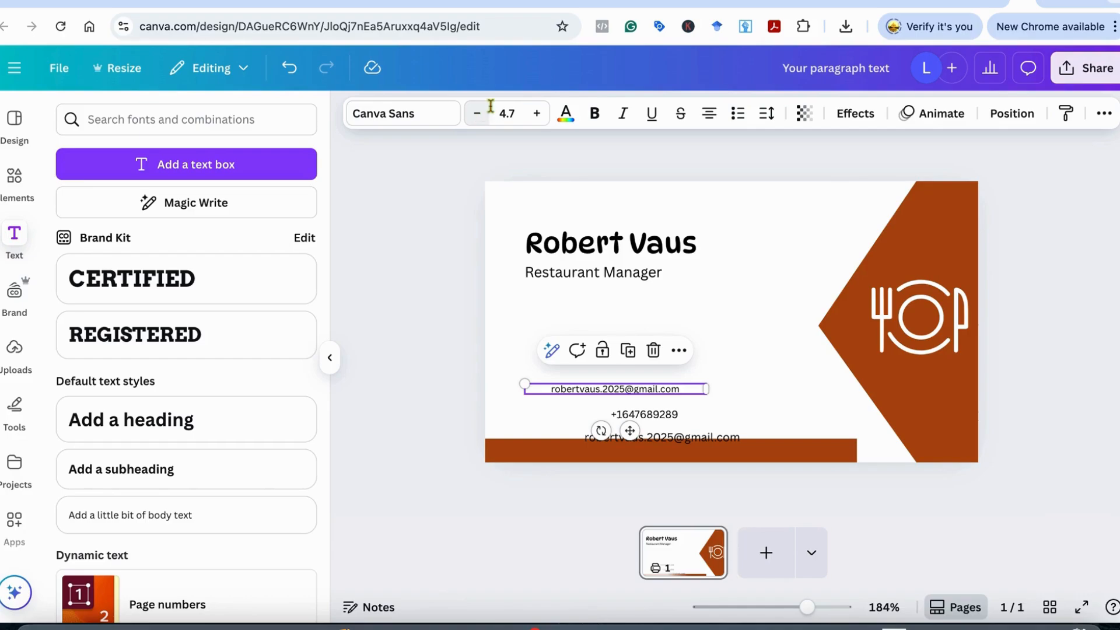
click(536, 113)
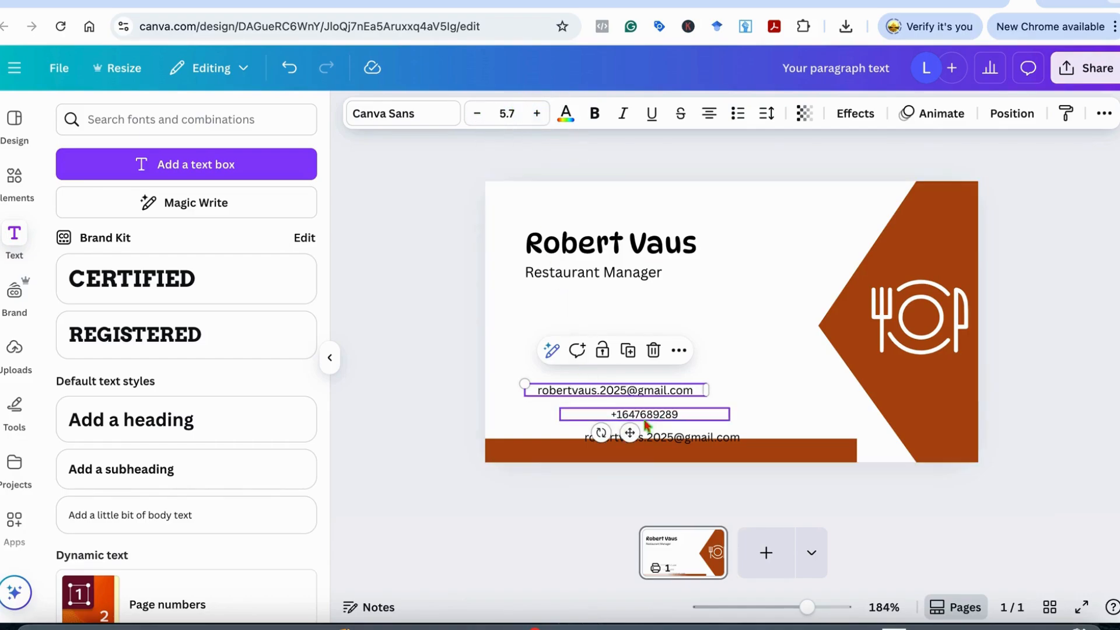
click(675, 414)
drag(675, 414, 605, 408)
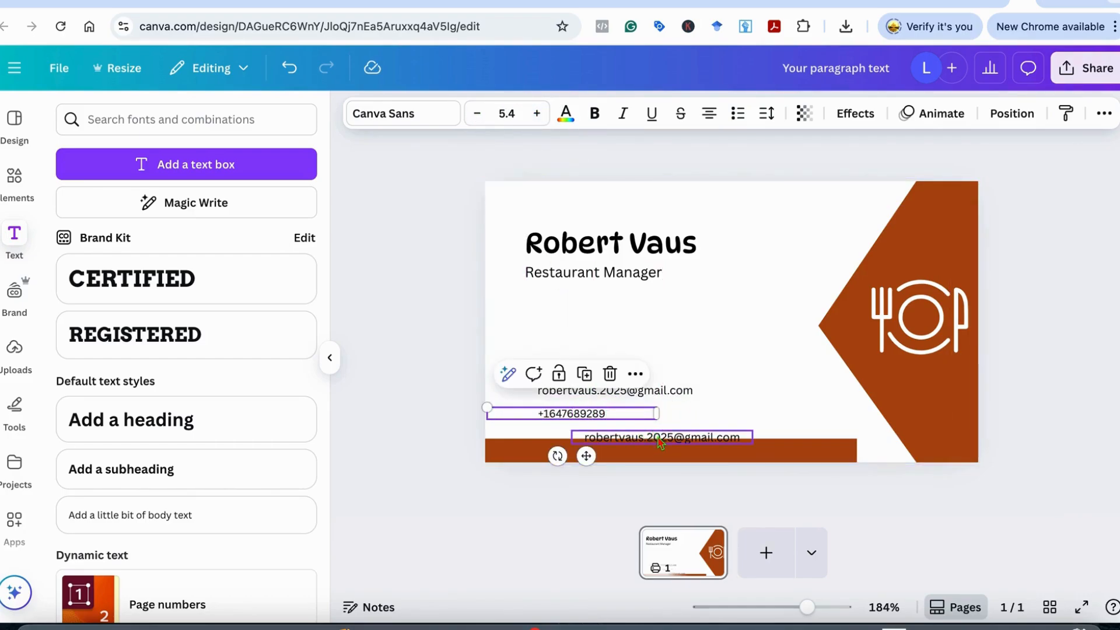
click(660, 441)
double_click(678, 437)
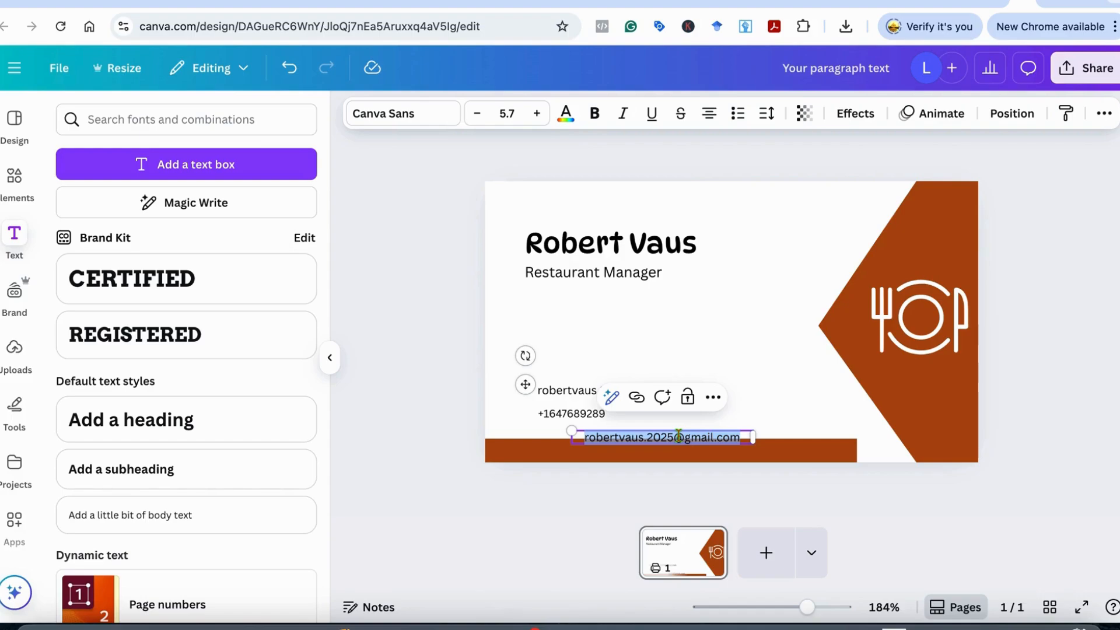
text(www.eat)
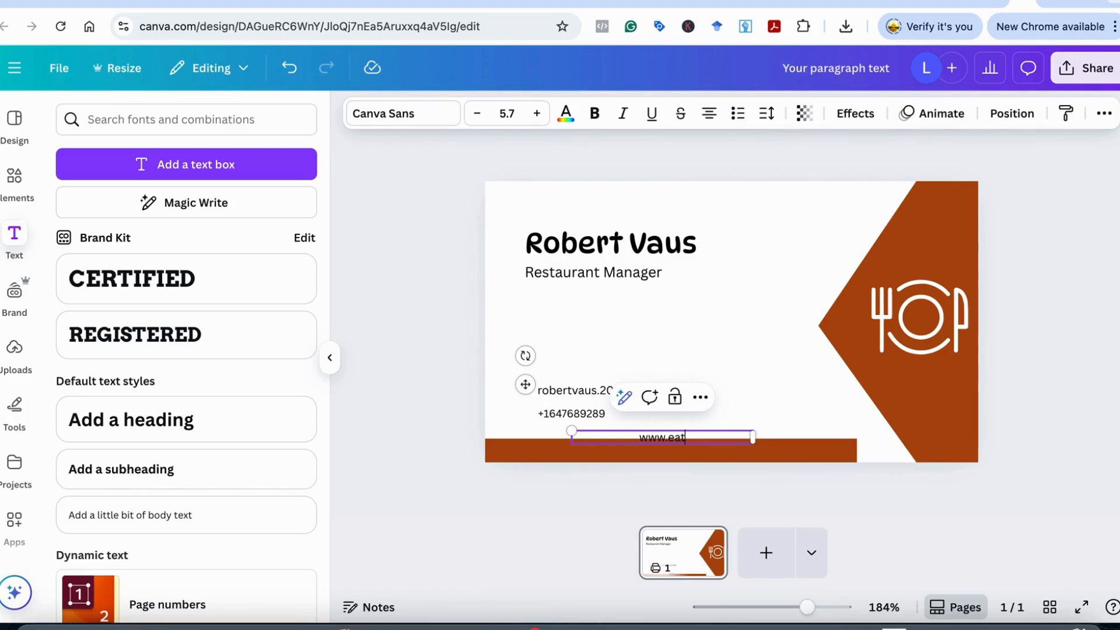
text(delicious.com)
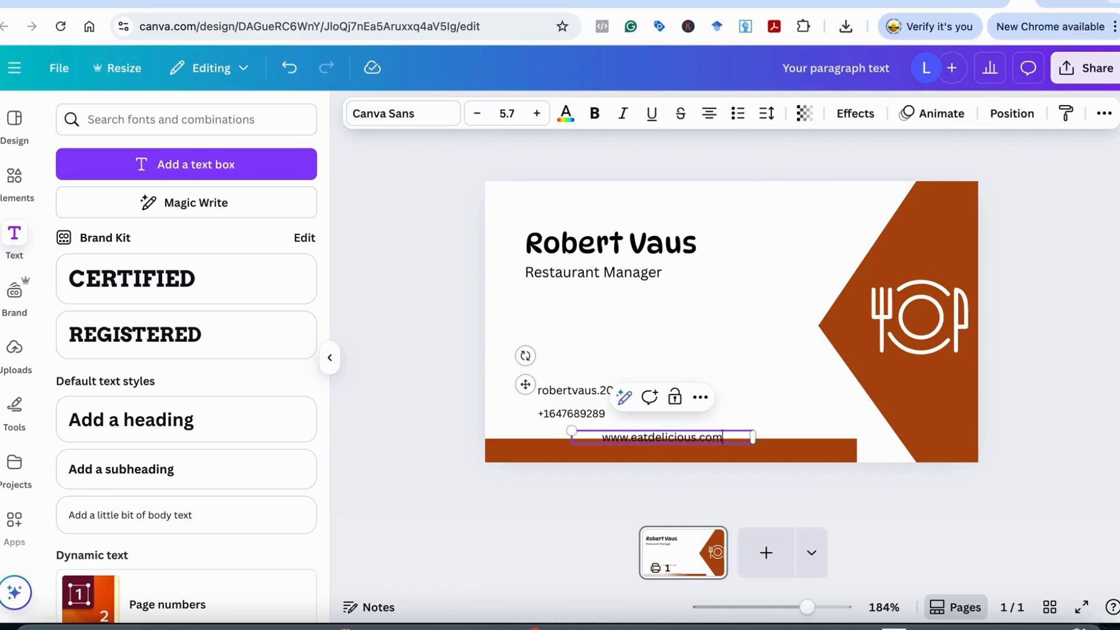
click(780, 415)
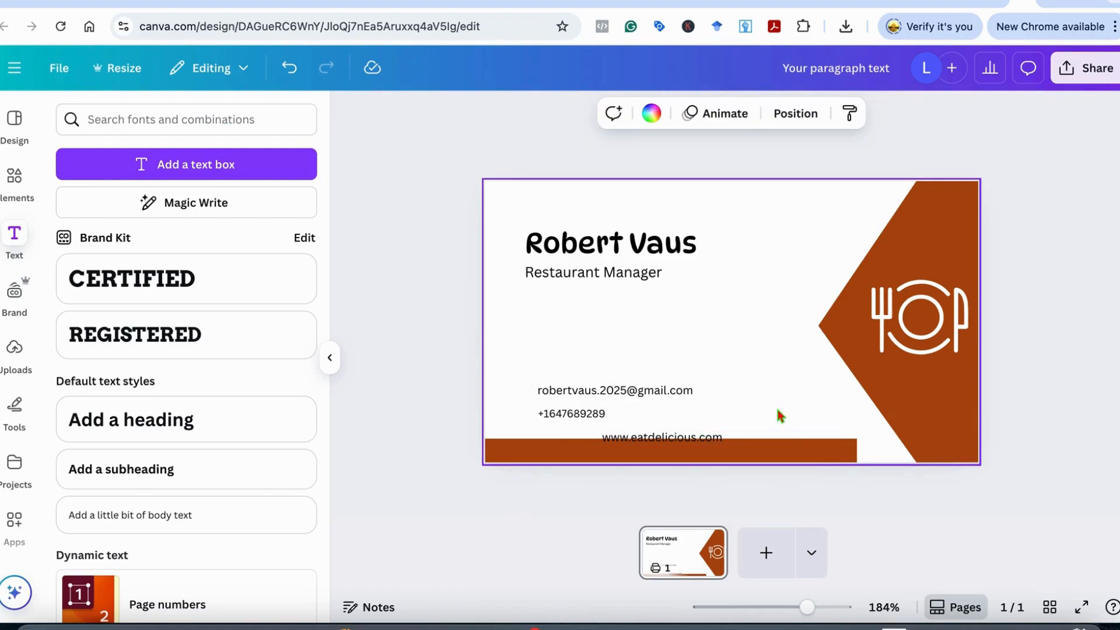
Make the website text white, bold and size 7, centred on the rust bar
drag(715, 443, 724, 448)
click(565, 113)
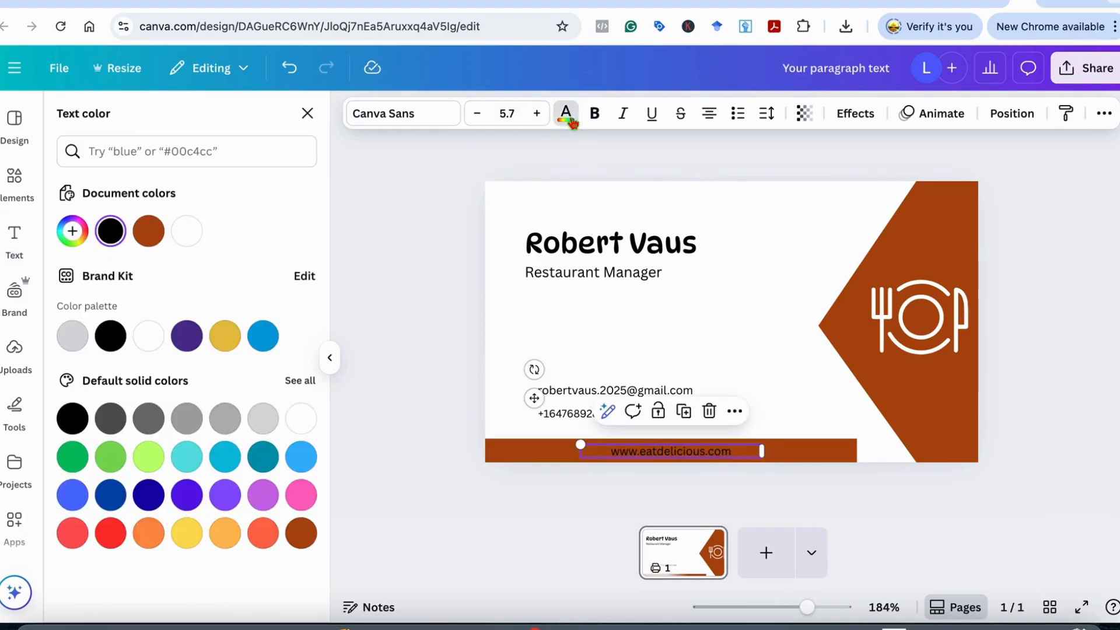
click(149, 336)
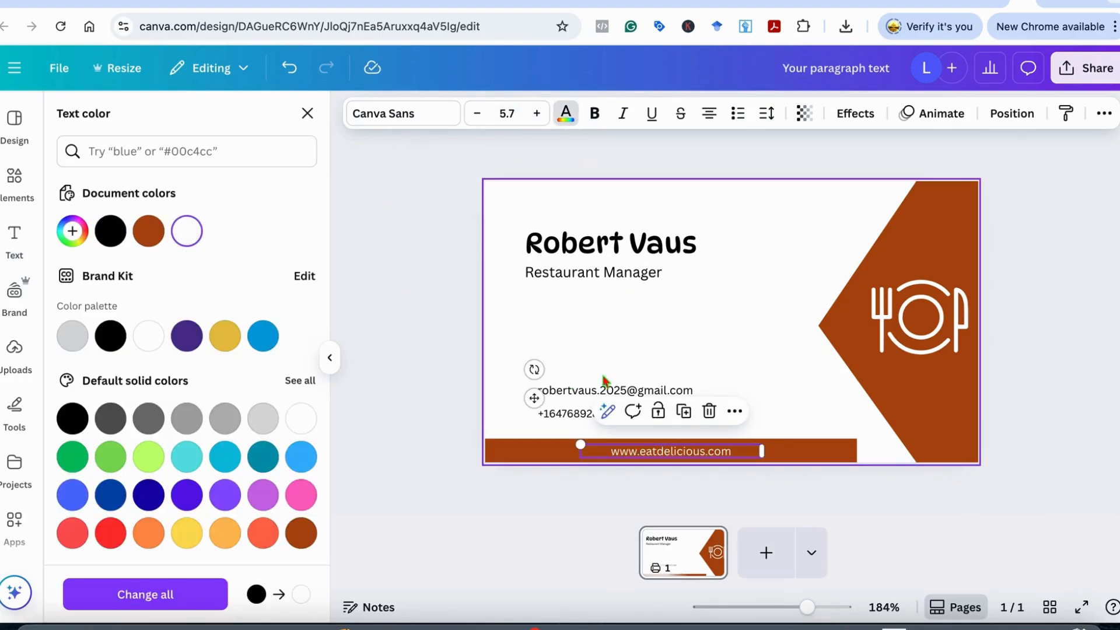
drag(578, 443, 571, 443)
click(595, 114)
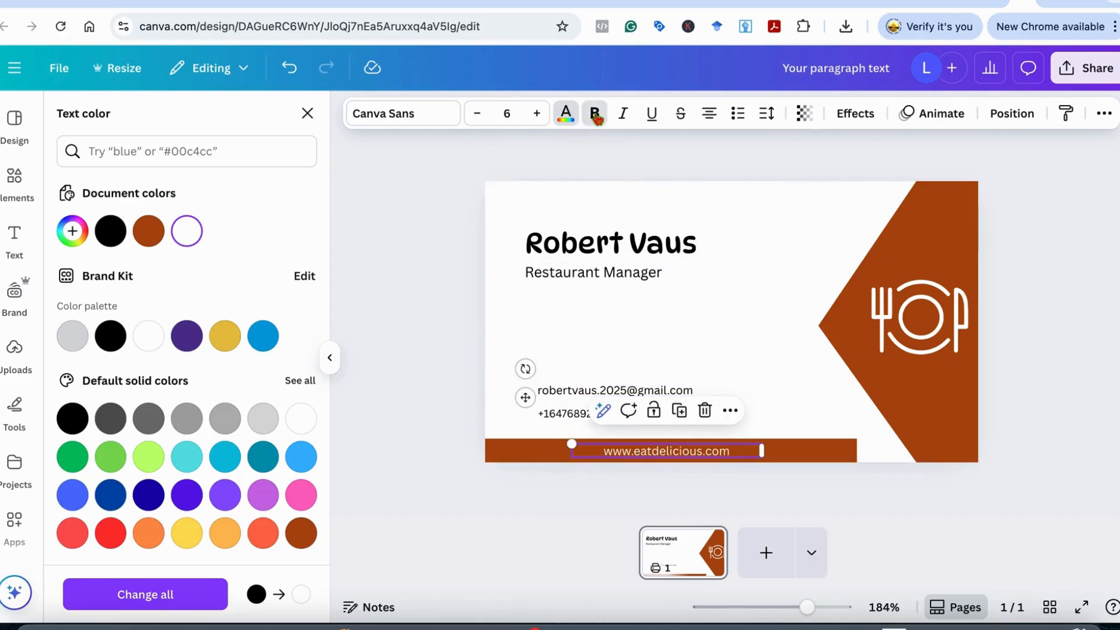
click(762, 308)
click(710, 456)
drag(710, 456, 715, 457)
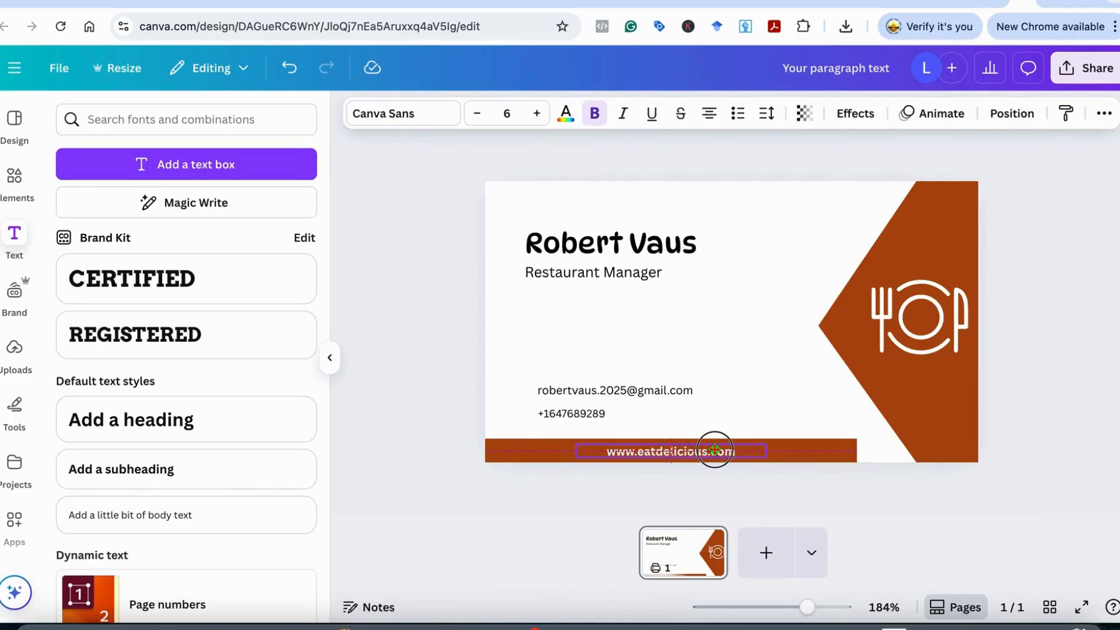
click(536, 114)
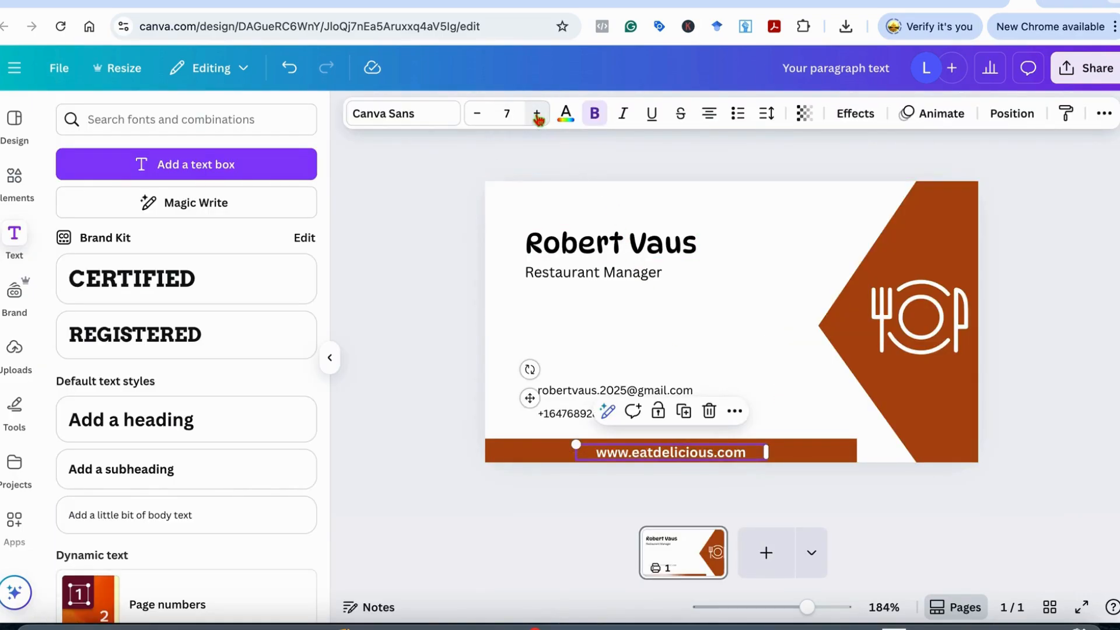
click(800, 389)
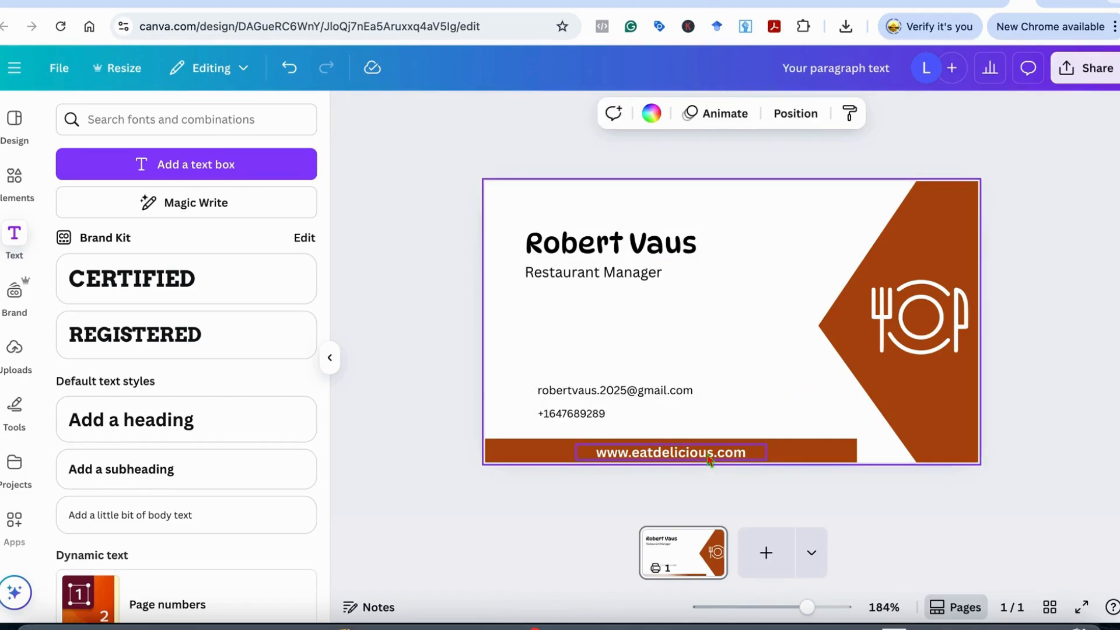
drag(710, 458, 715, 448)
click(751, 301)
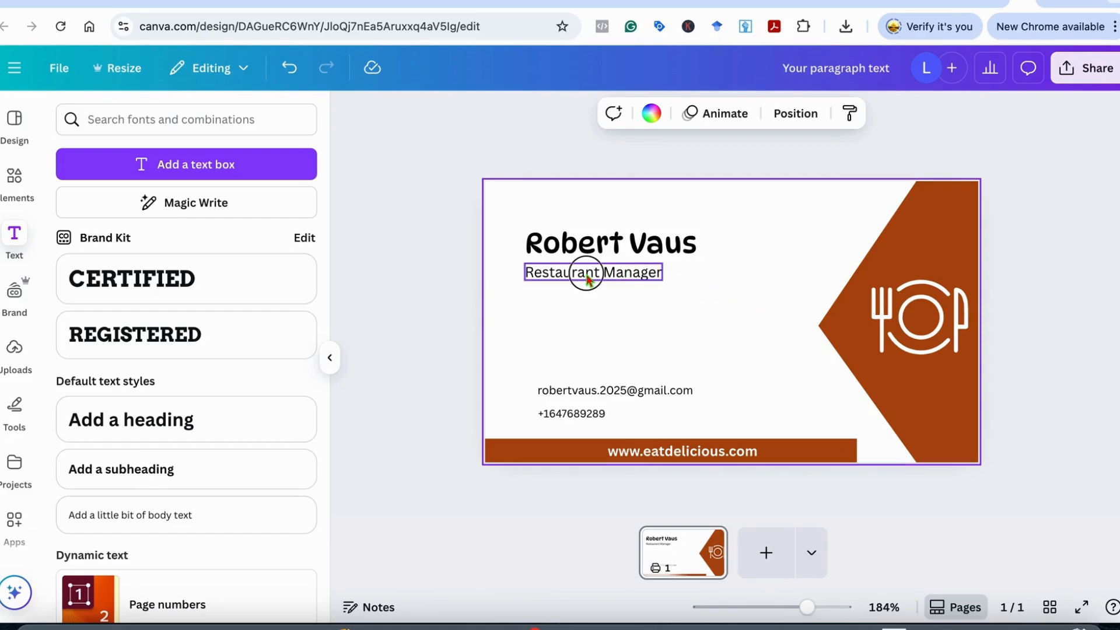
Lower the Restaurant Manager title and enlarge the name heading to 16.2
drag(587, 279, 585, 291)
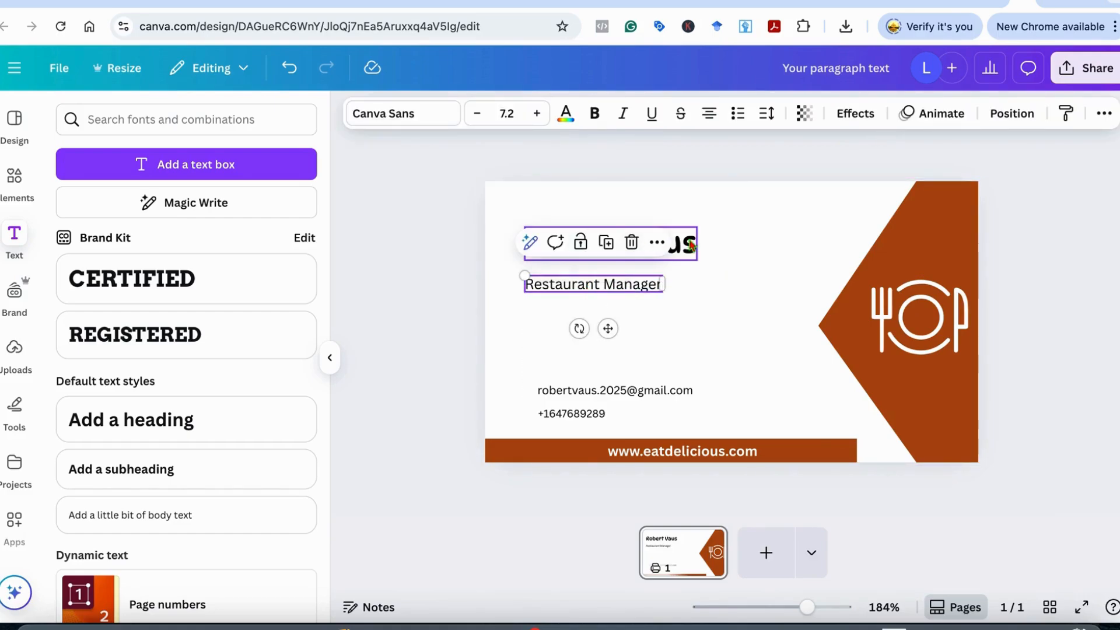
click(730, 236)
drag(611, 243, 614, 251)
mouse_move(525, 232)
mouse_down()
mouse_move(507, 215)
mouse_move(504, 226)
mouse_up()
drag(601, 244, 610, 243)
click(677, 325)
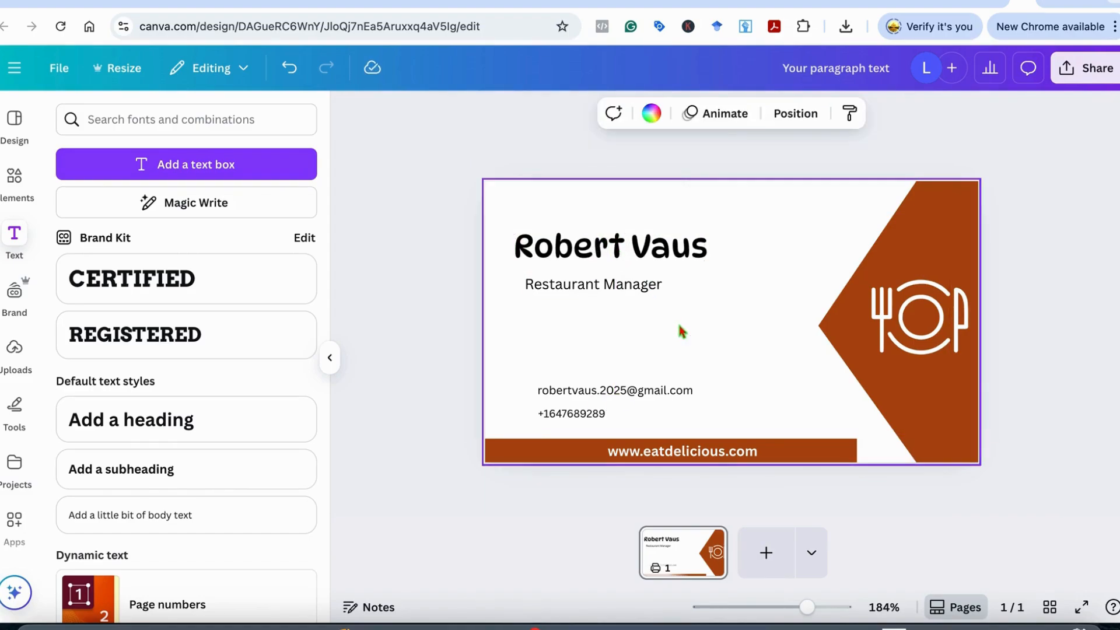
Search Elements for 'phone icon' and add a small circled phone icon to the card
click(6, 174)
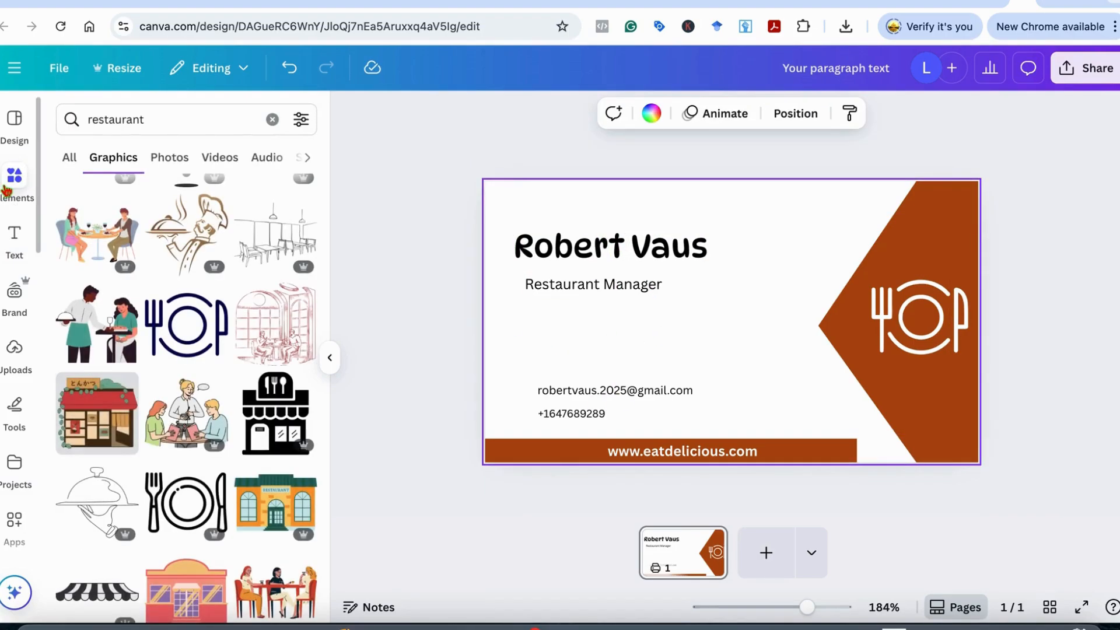
click(271, 118)
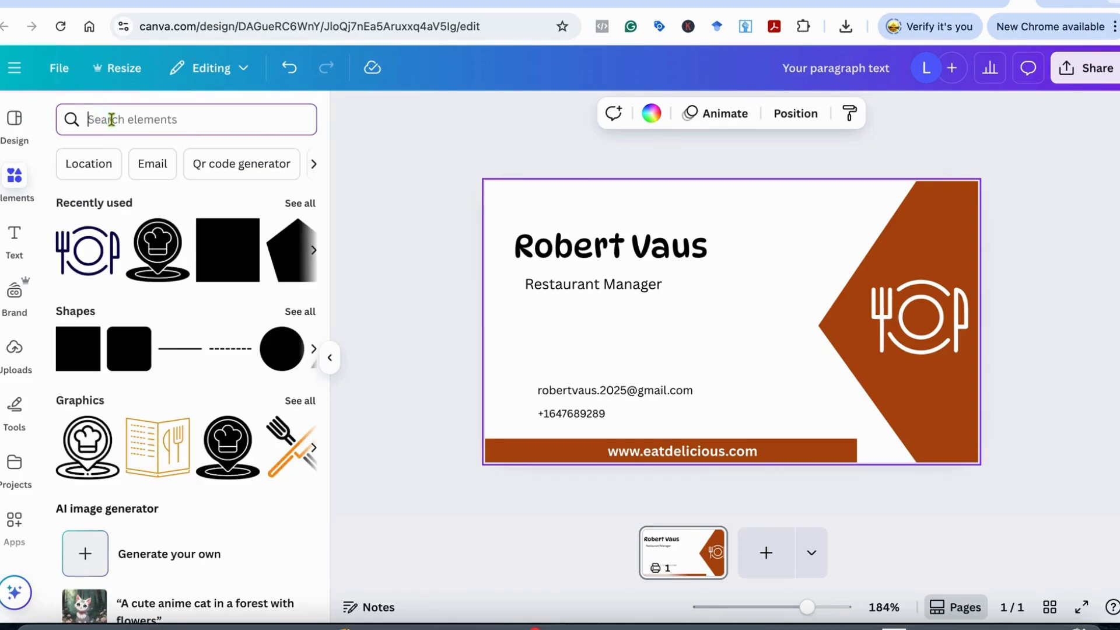
text(phon)
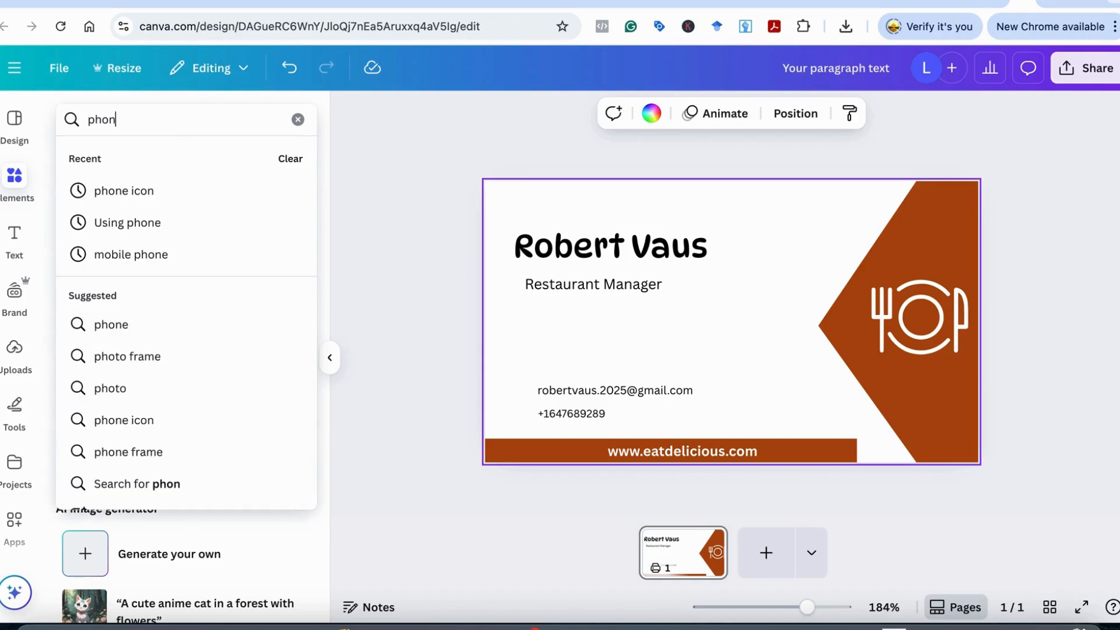
text(e icon)
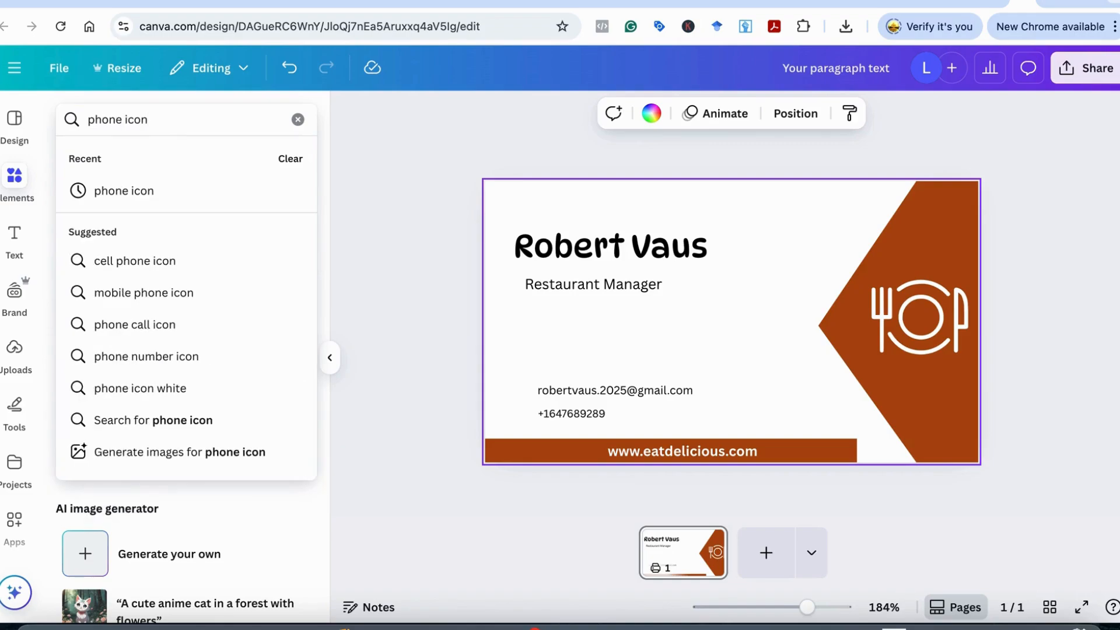
click(100, 190)
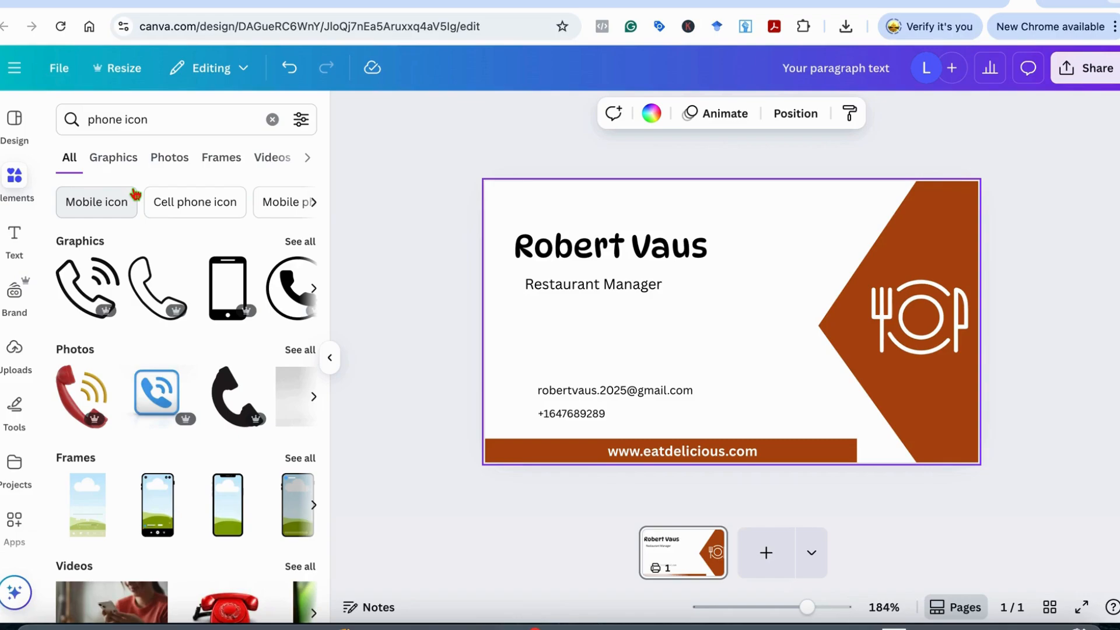
click(305, 242)
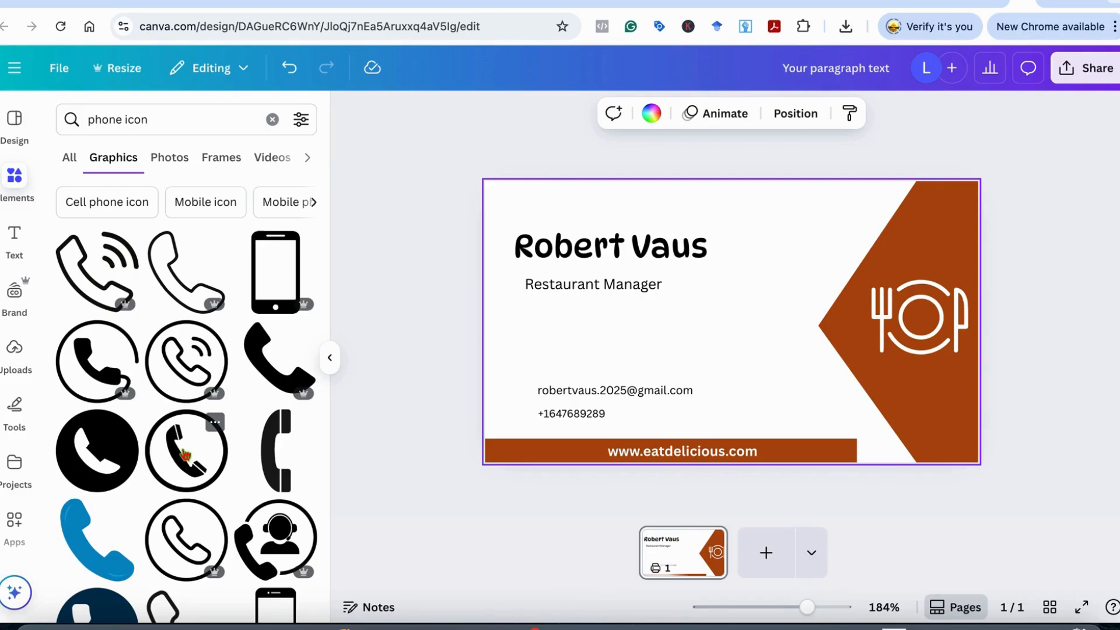
drag(186, 454, 516, 368)
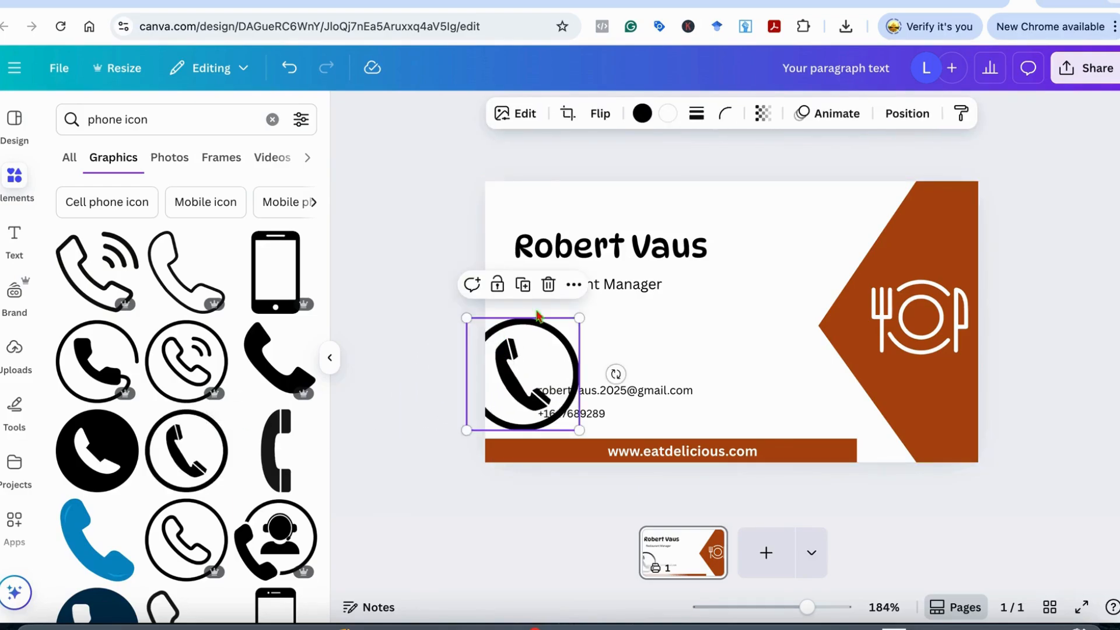
drag(580, 317, 523, 388)
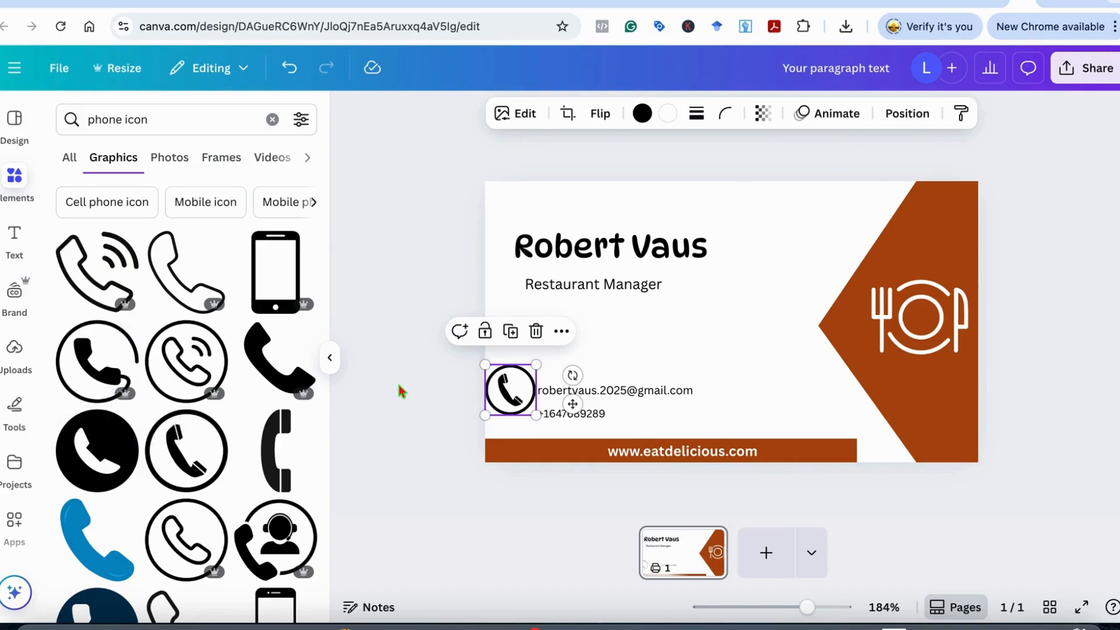
drag(484, 365, 511, 390)
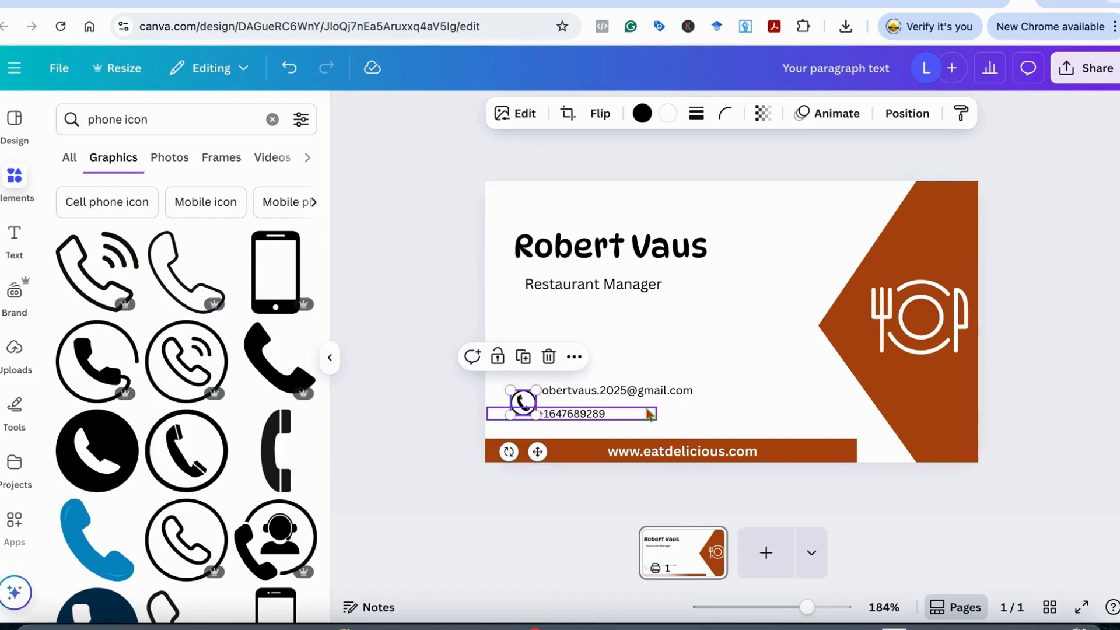
Place the phone icon right beside the phone number and group them
click(688, 431)
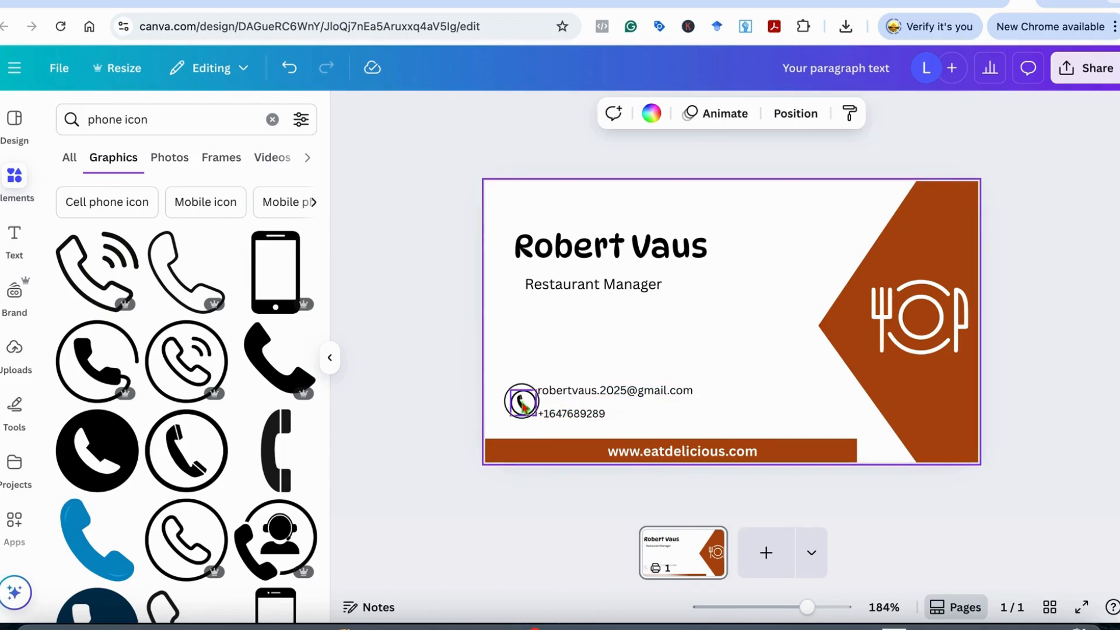
drag(523, 406, 506, 421)
click(543, 429)
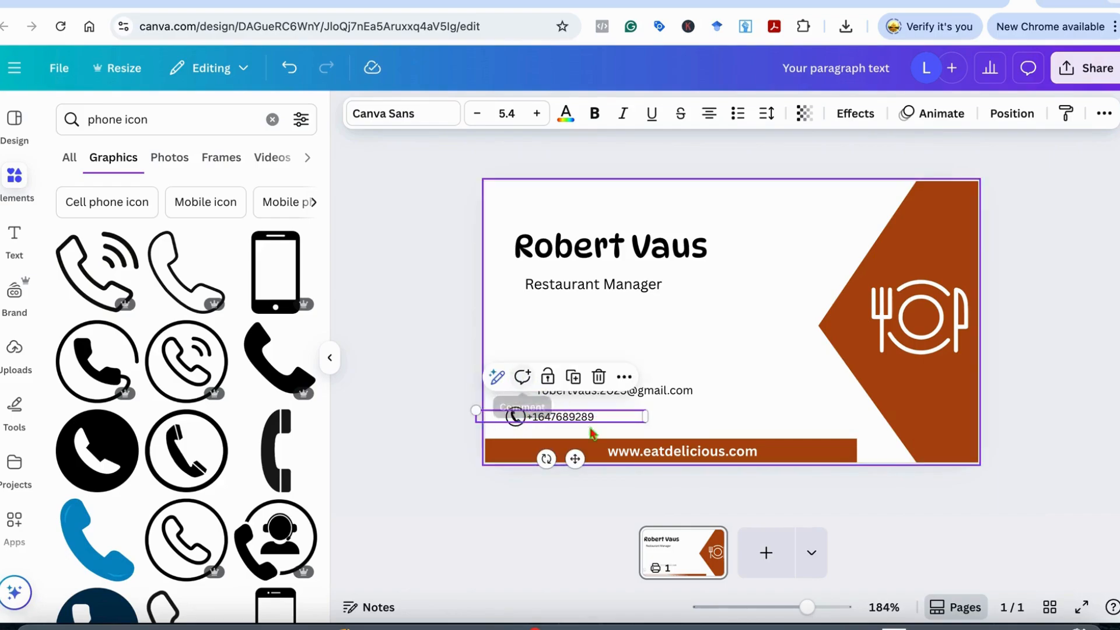
click(670, 412)
click(513, 419)
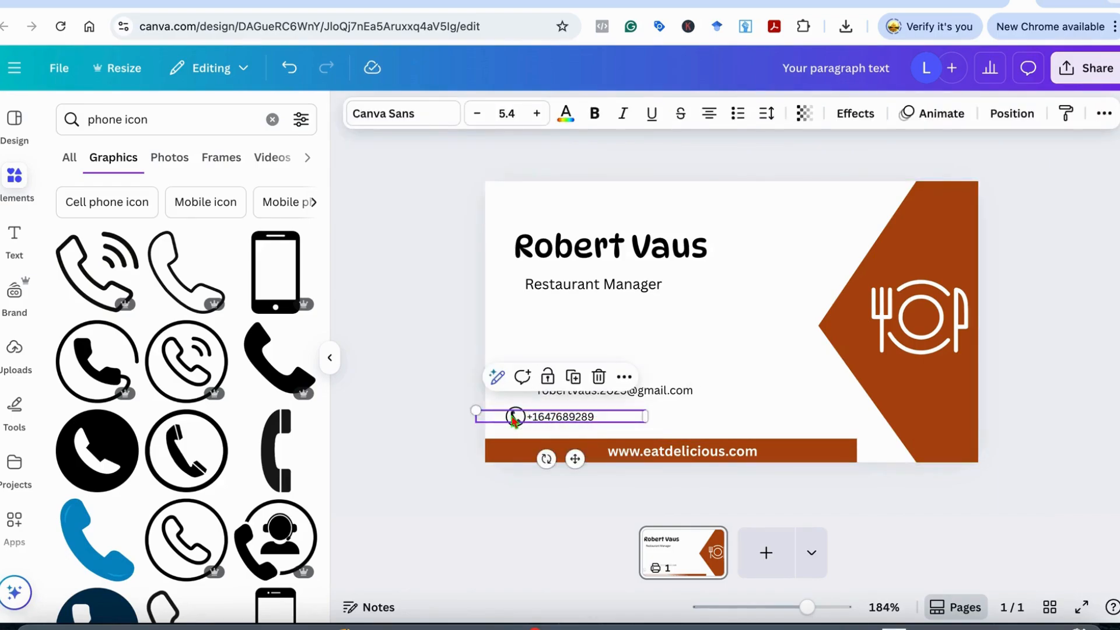
click(515, 416)
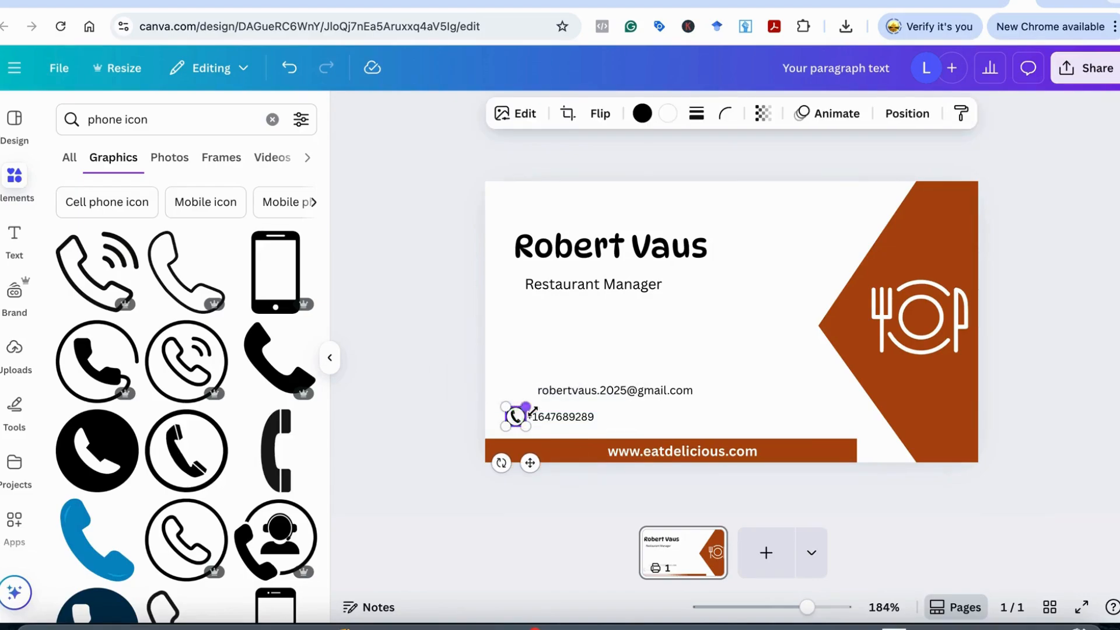
shift+click(554, 419)
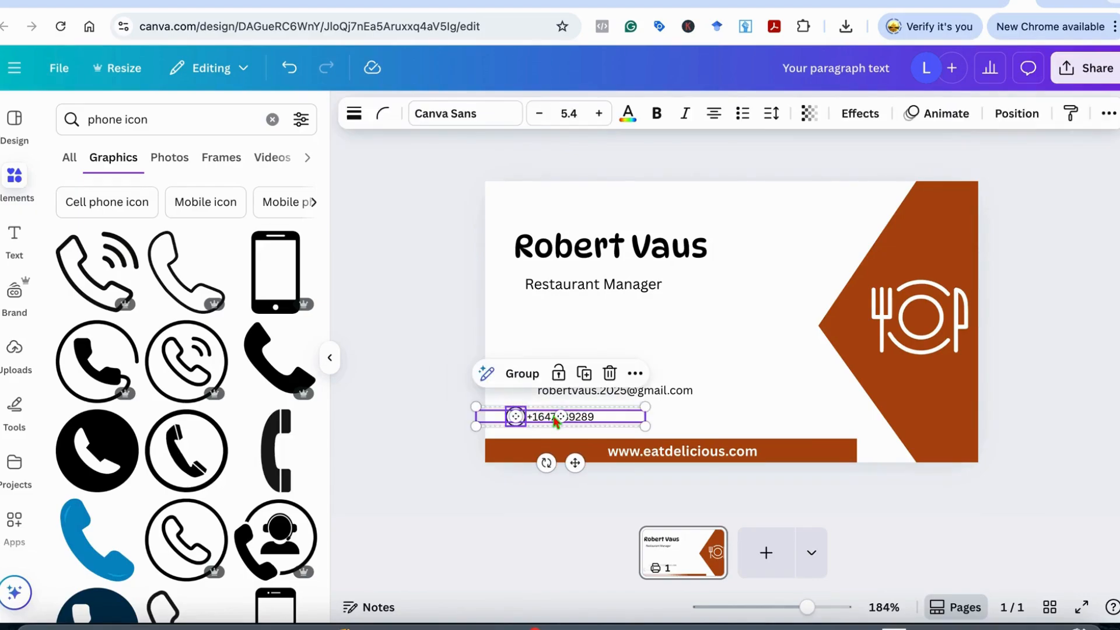
click(521, 373)
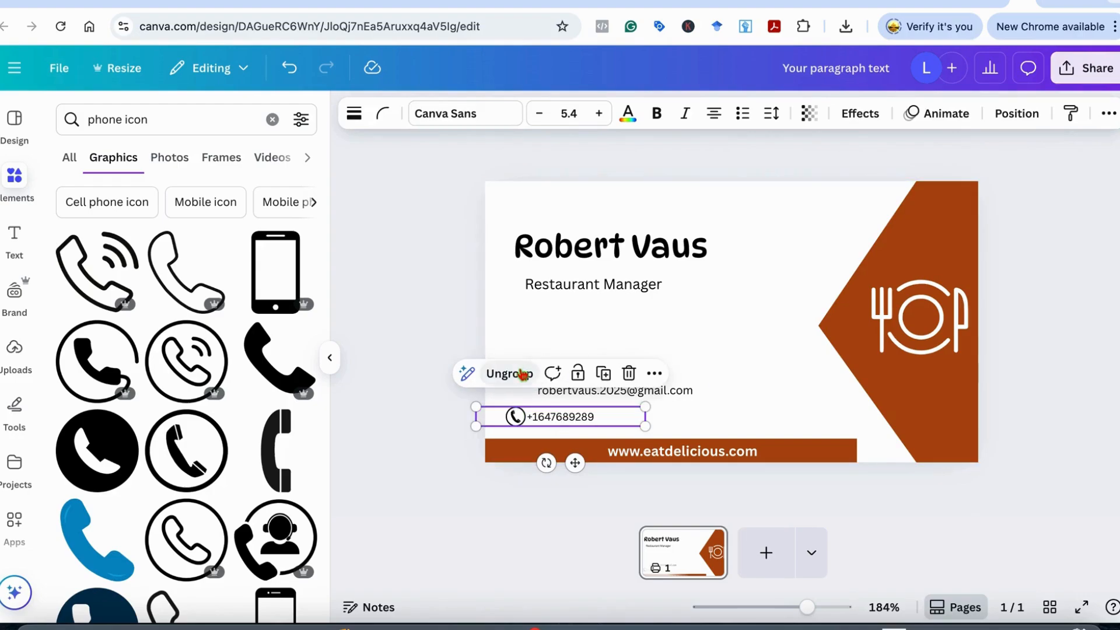
click(688, 408)
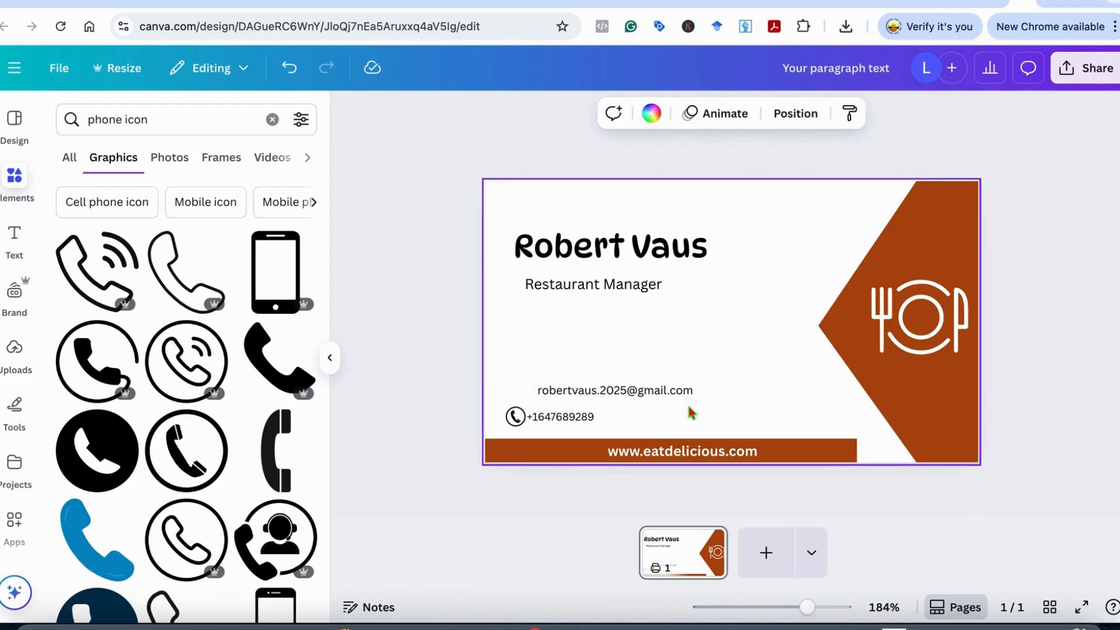
Search for 'email' icons and place a small envelope graphic beside the email line
double_click(124, 121)
text(email)
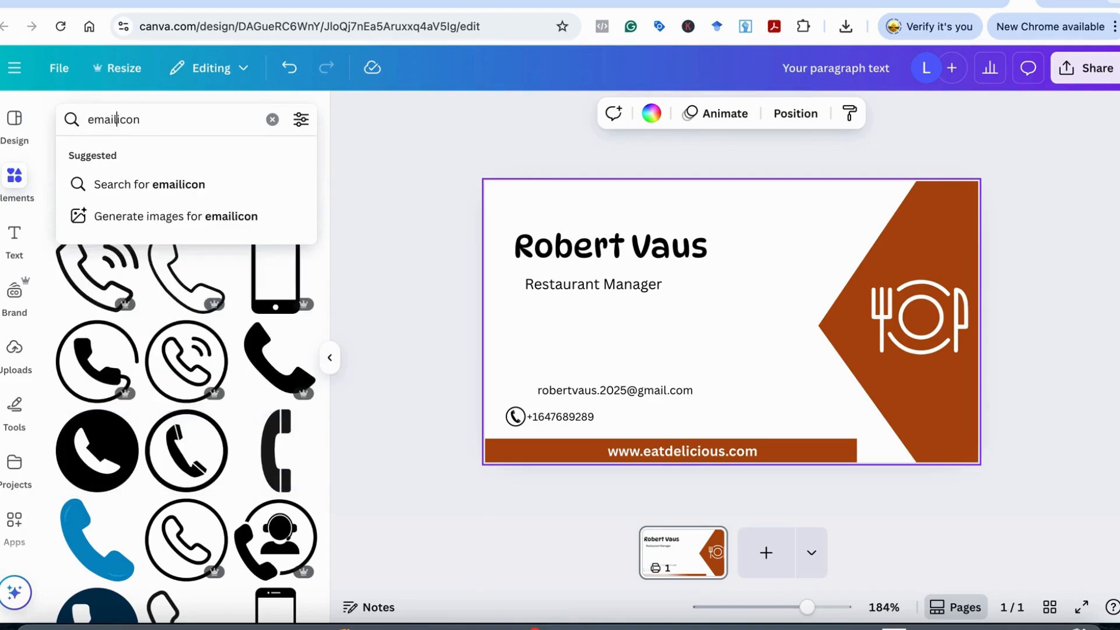
key(Return)
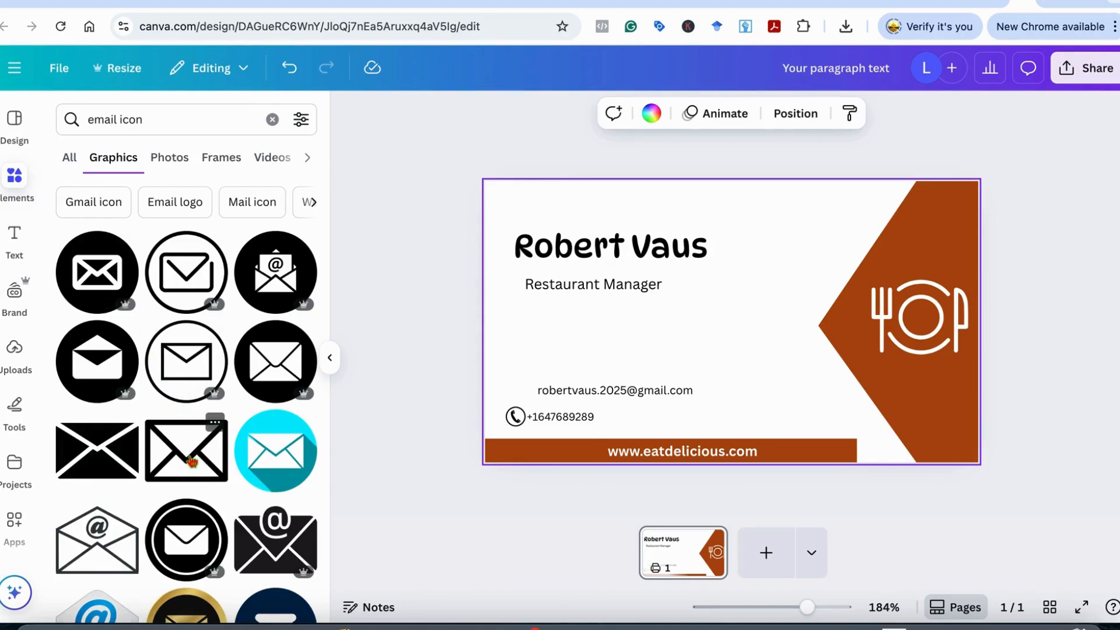
drag(192, 463, 517, 350)
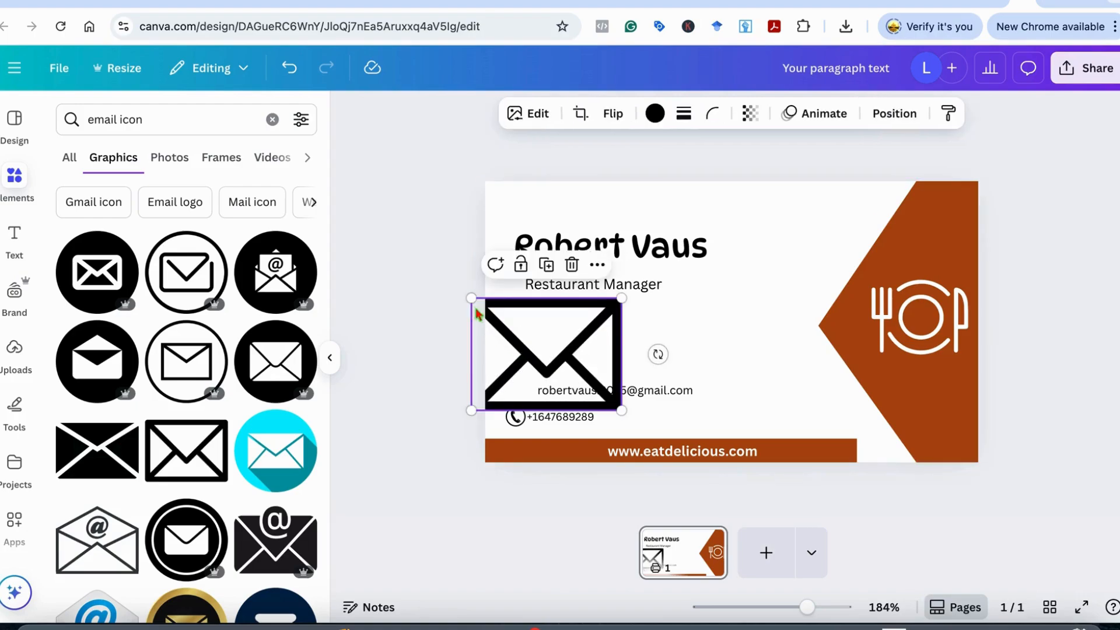
drag(471, 298, 518, 388)
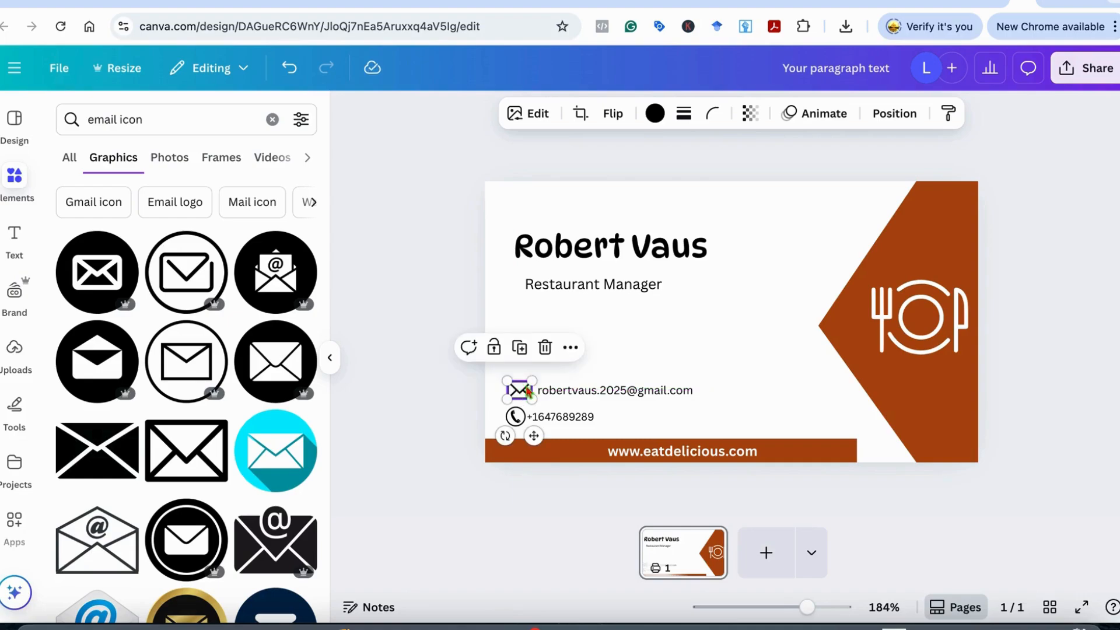
click(679, 342)
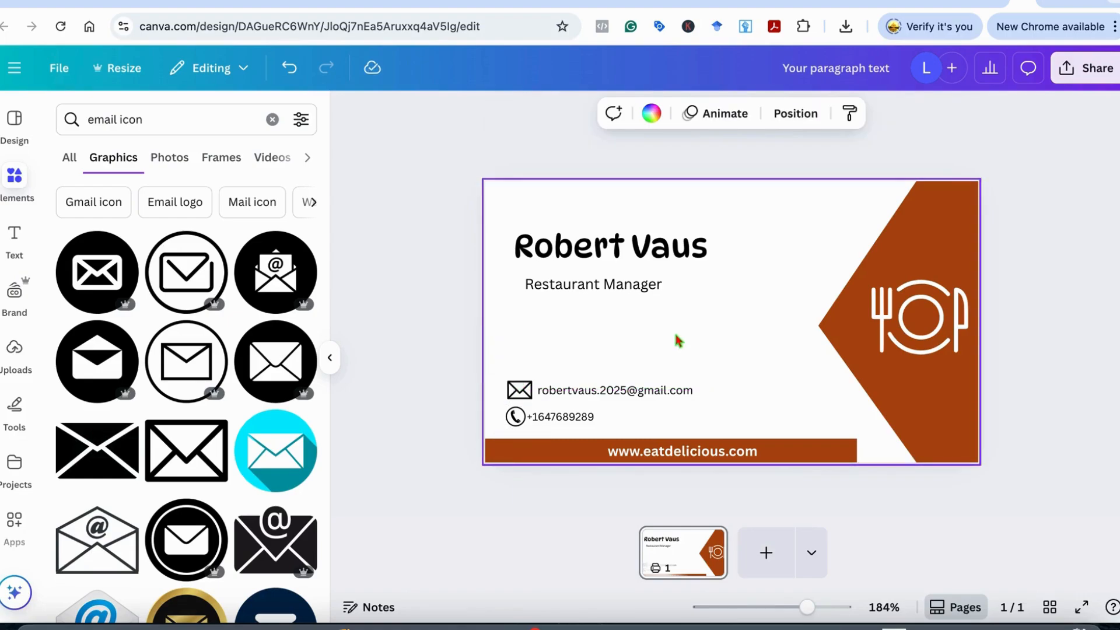
click(518, 395)
drag(529, 382, 528, 383)
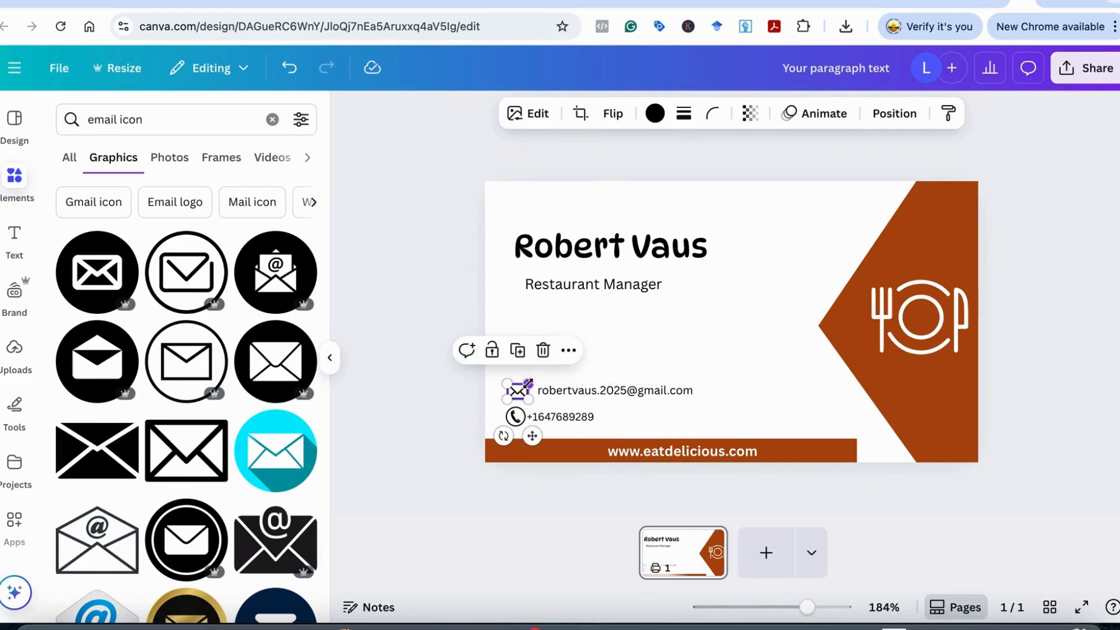
click(628, 359)
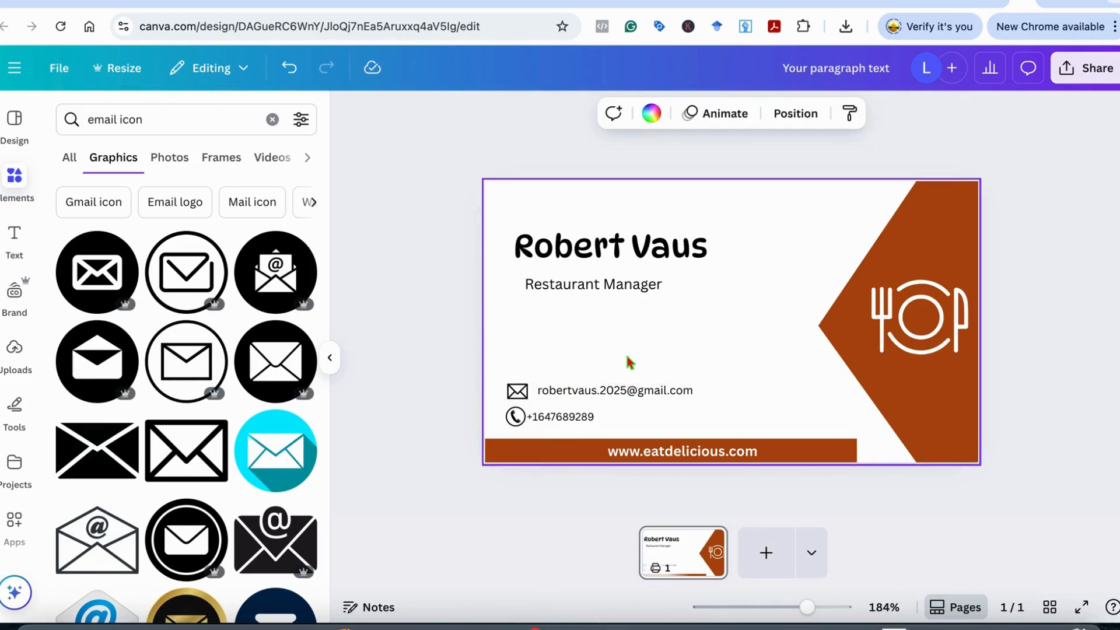
Move the email text close to the envelope and group the two together
click(606, 392)
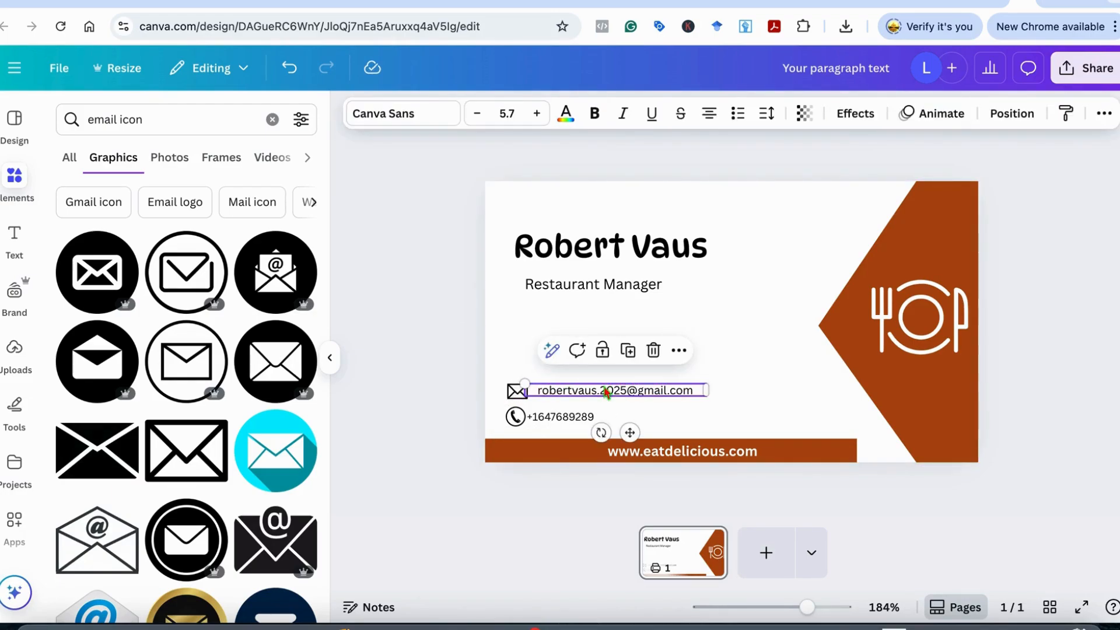
click(607, 392)
drag(603, 390, 597, 388)
click(710, 367)
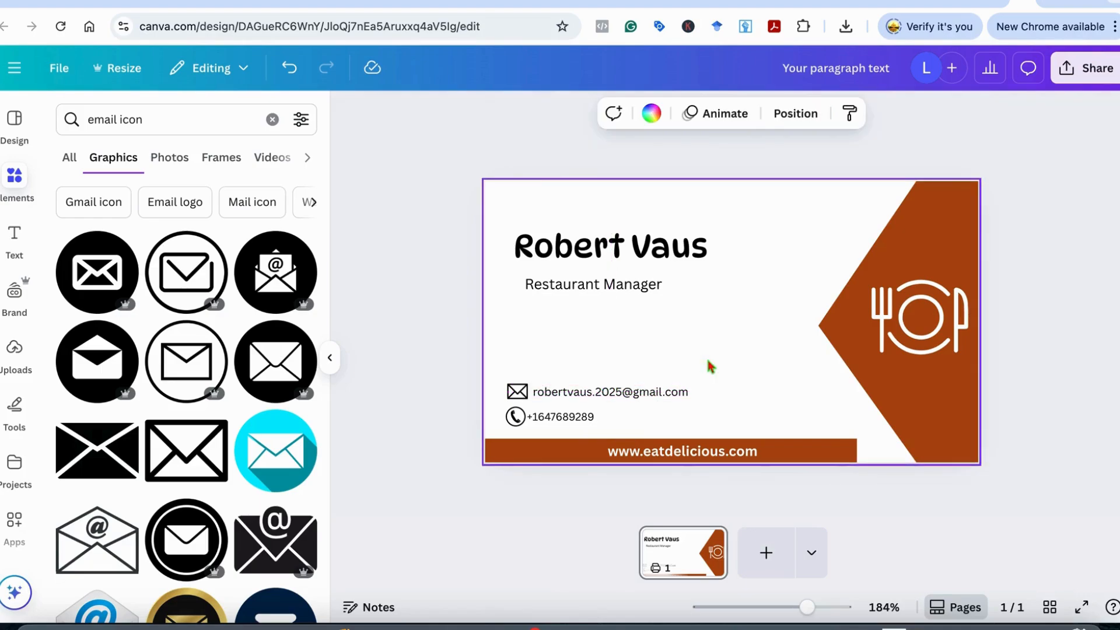
click(517, 392)
shift+click(593, 392)
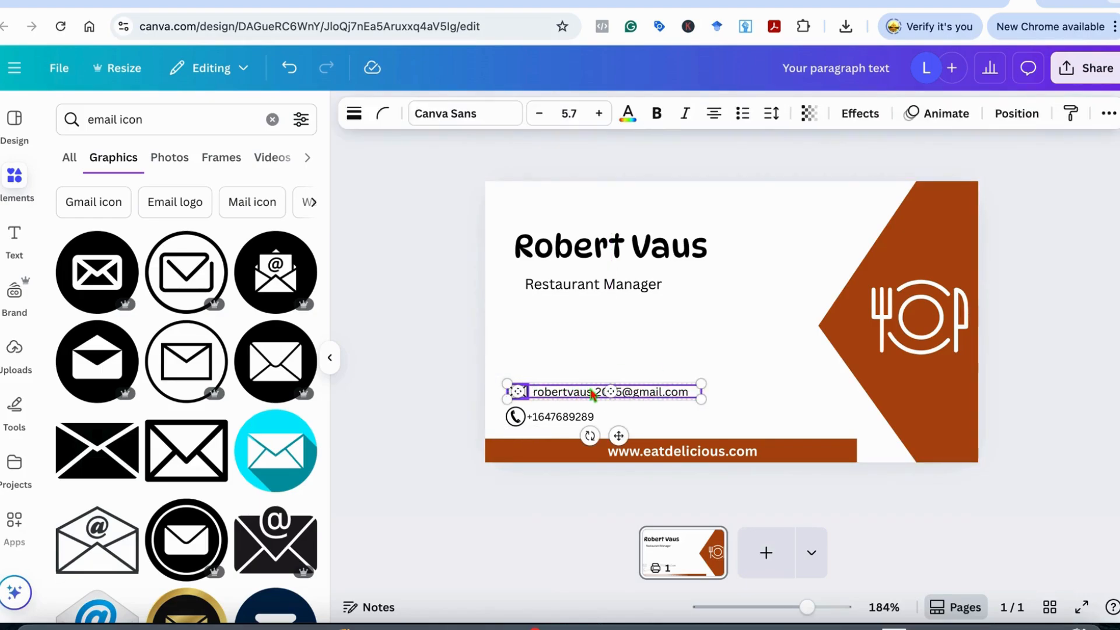
click(566, 351)
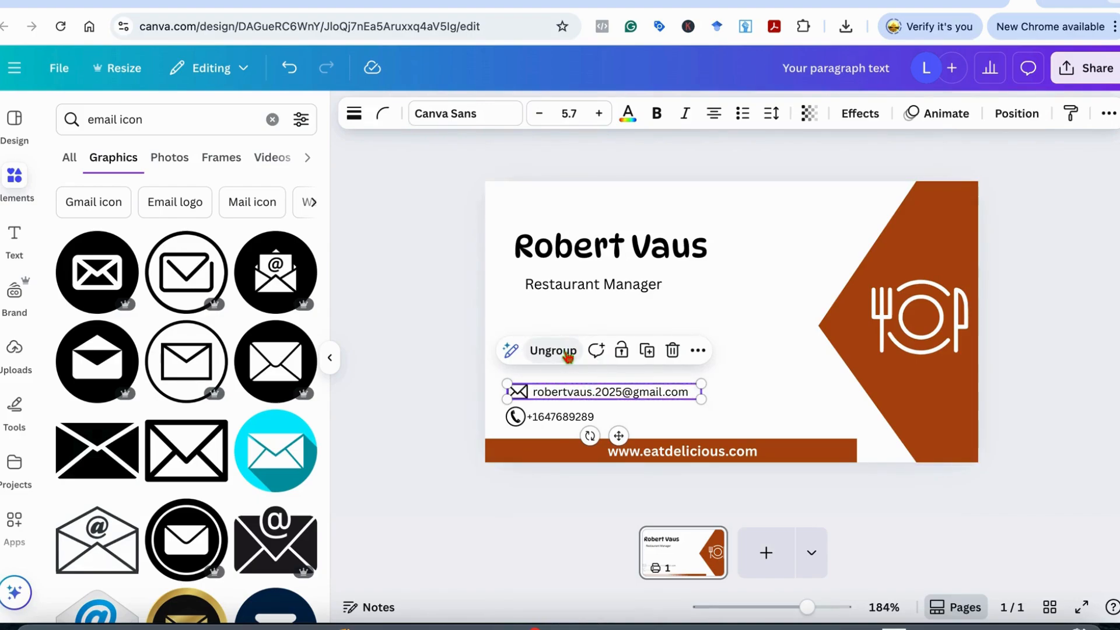
click(760, 377)
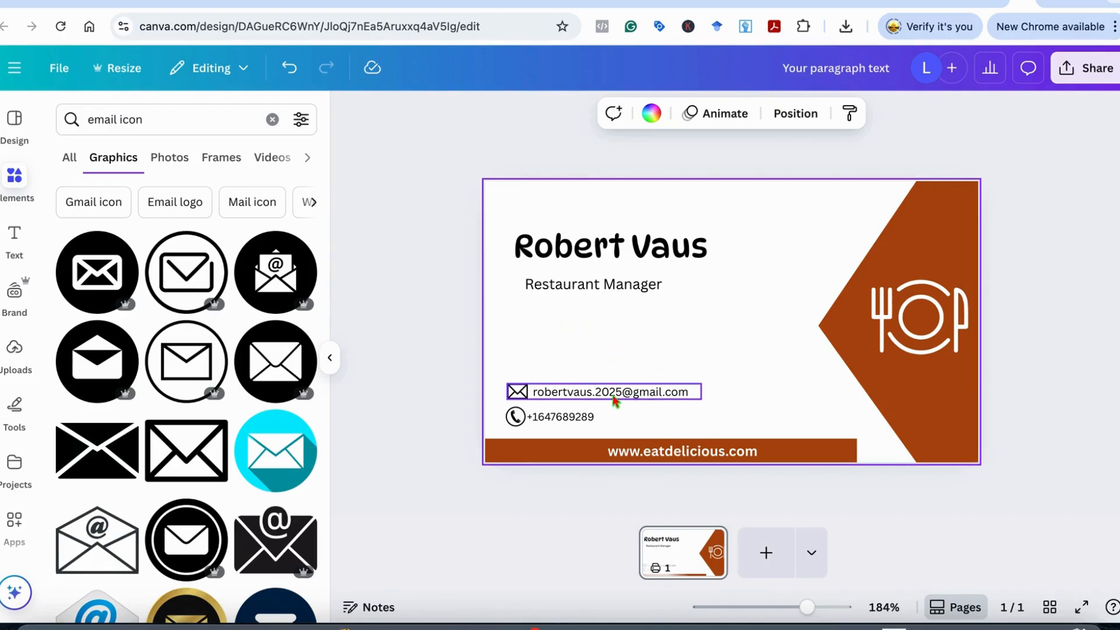
Move the email and phone lines higher, stacked left-aligned above the rust bar
drag(592, 395, 583, 364)
drag(551, 416, 541, 391)
click(712, 413)
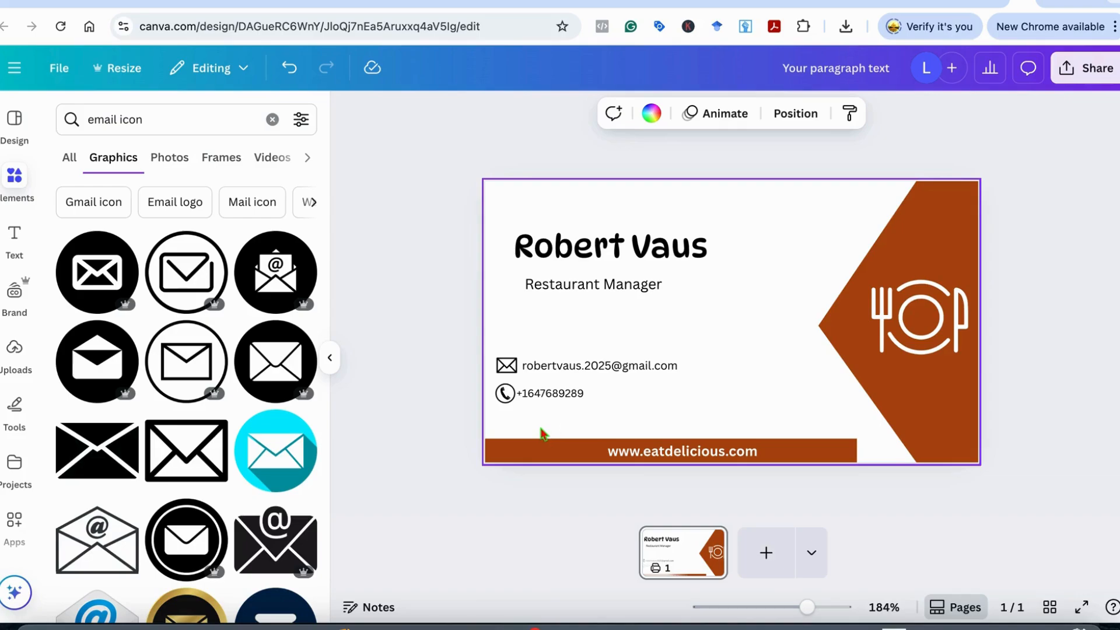
click(566, 399)
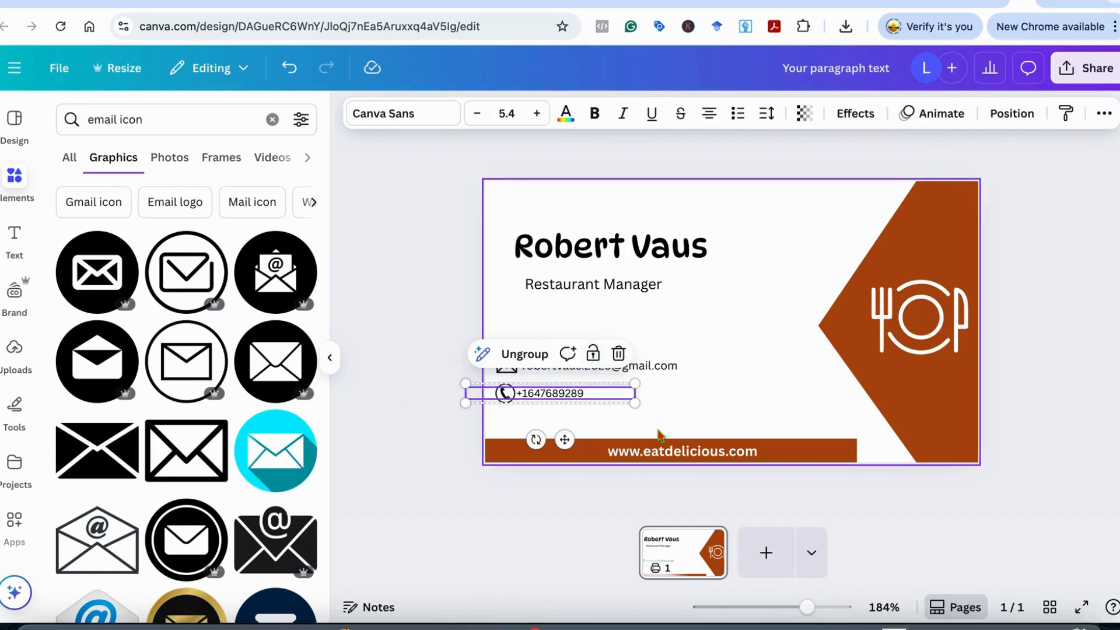
Duplicate the website line, place the copy above the rust bar and make it black
click(671, 449)
click(696, 410)
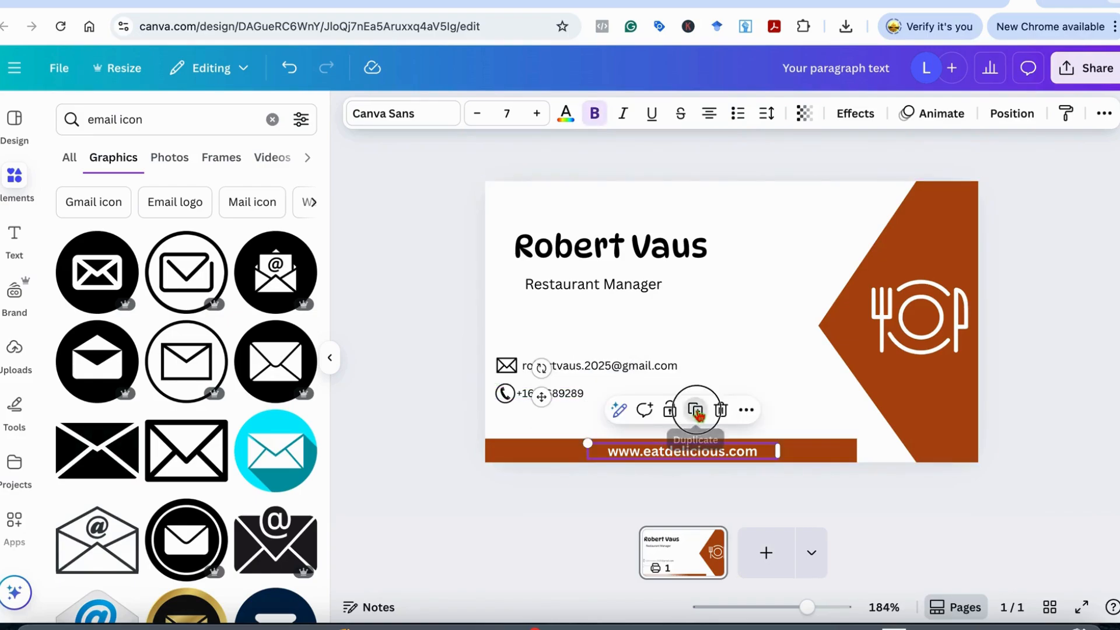
drag(699, 476, 662, 420)
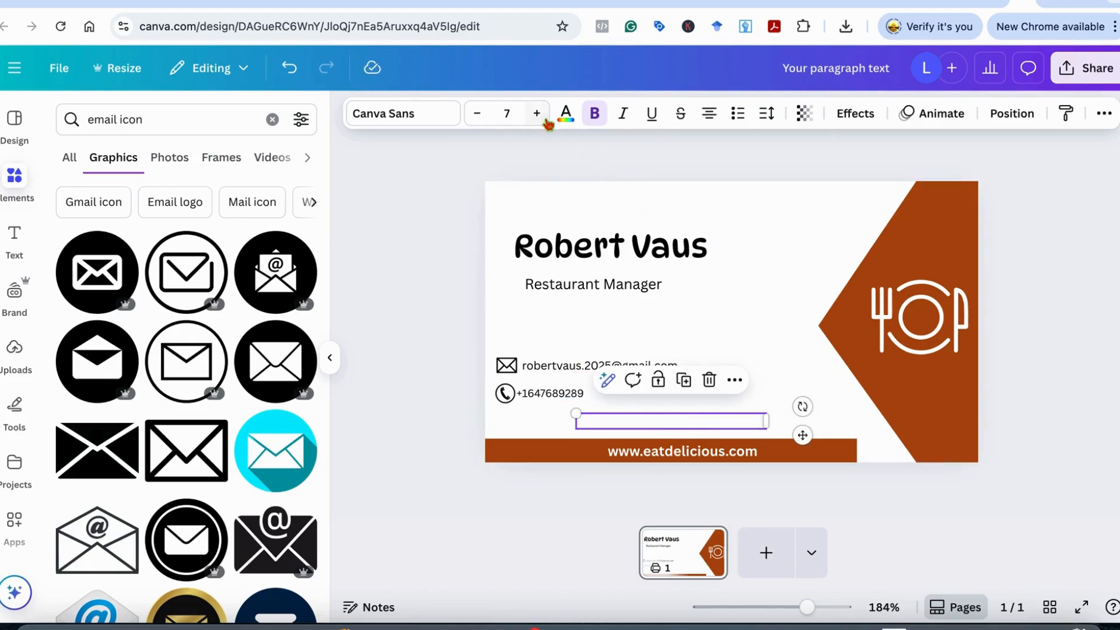
click(565, 115)
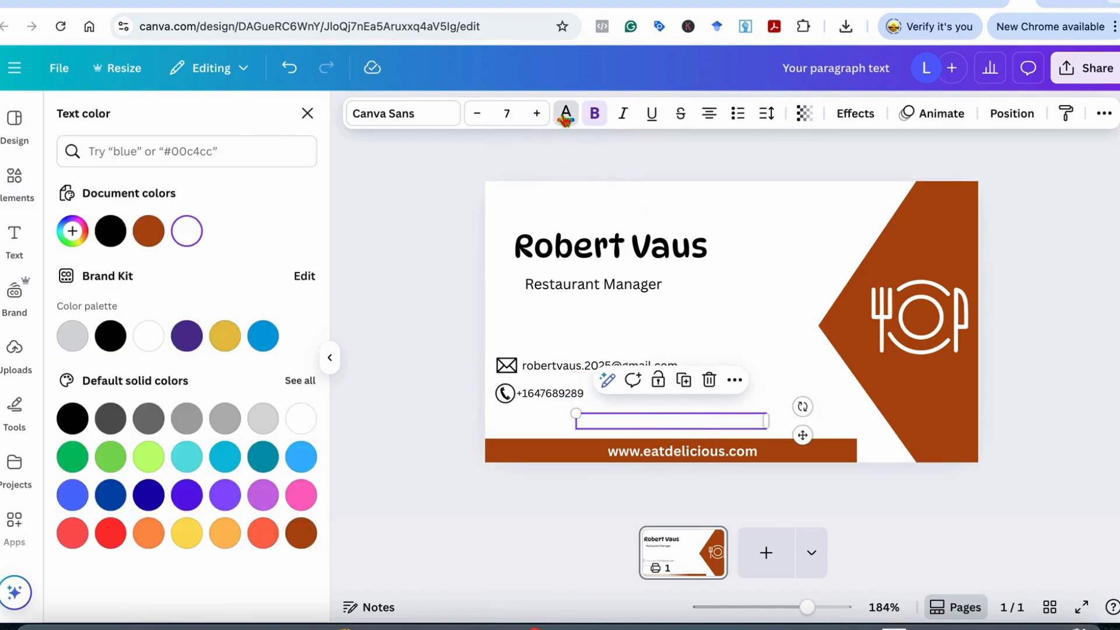
click(110, 231)
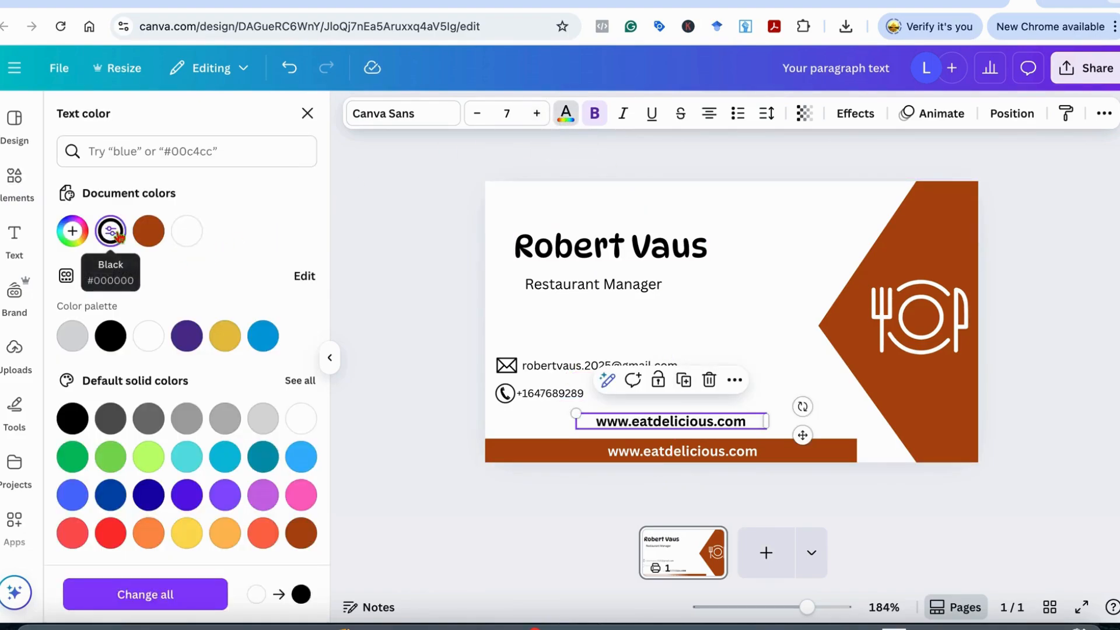
Retype the copied line as the restaurant's street address, fixing typos
double_click(745, 418)
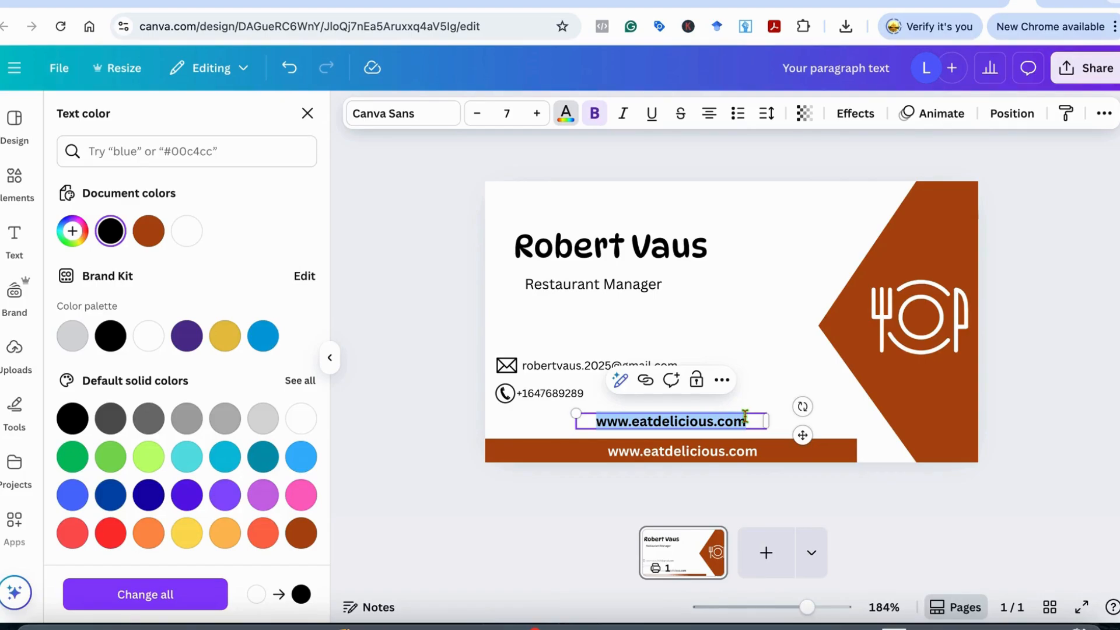
text(new)
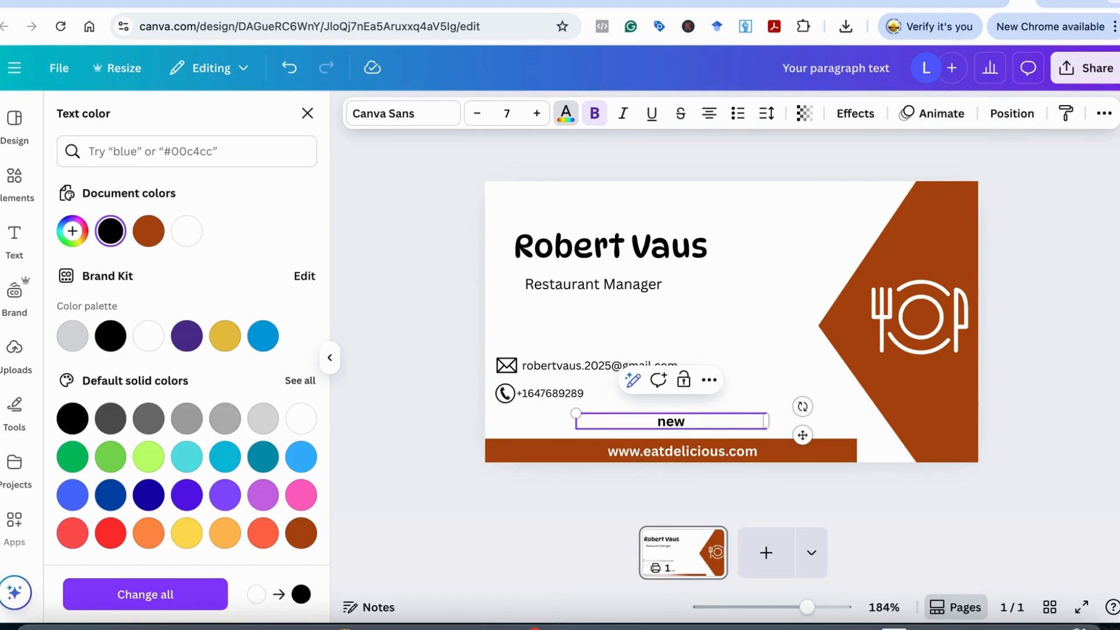
key(BackSpace)
key(BackSpace)
key(BackSpace)
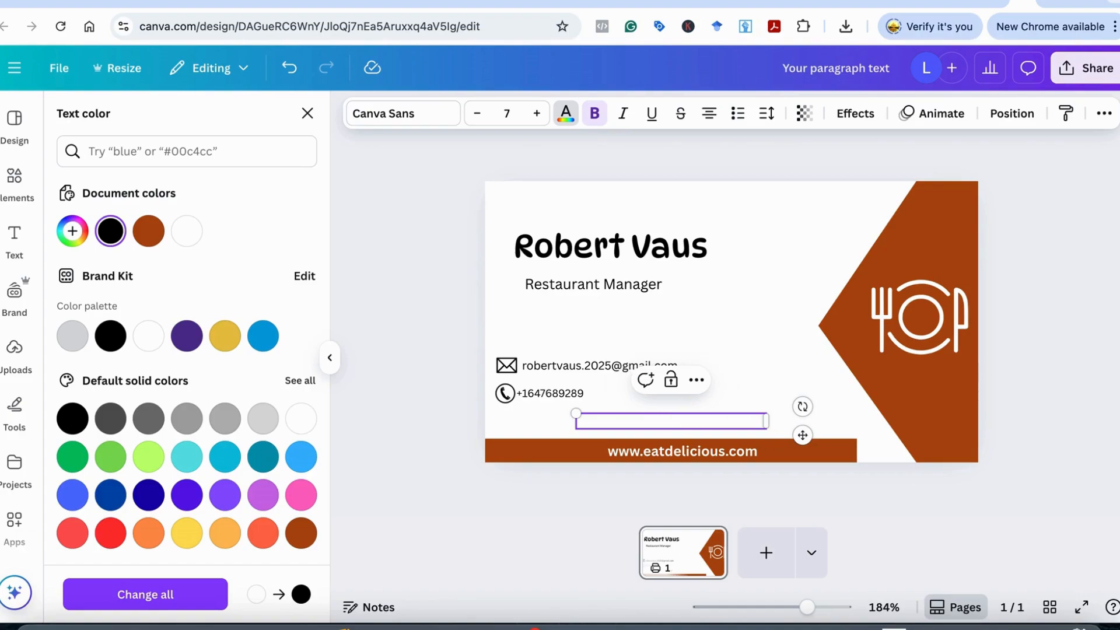
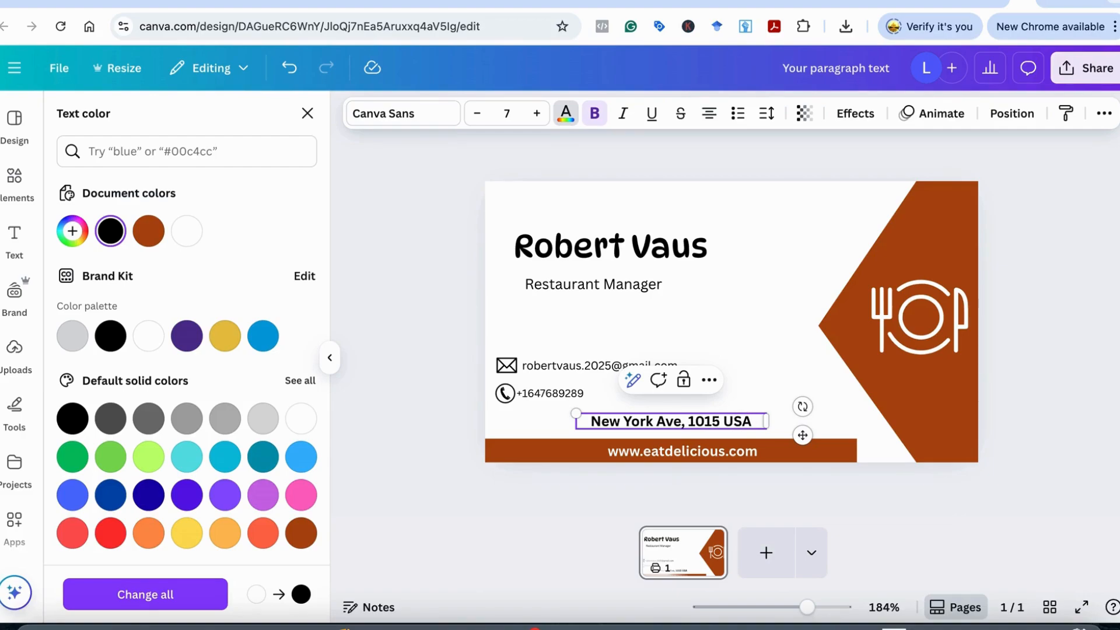
Make the address line regular weight, shrink it to about 5.8, and left-align it under the phone
click(750, 405)
drag(694, 420, 642, 425)
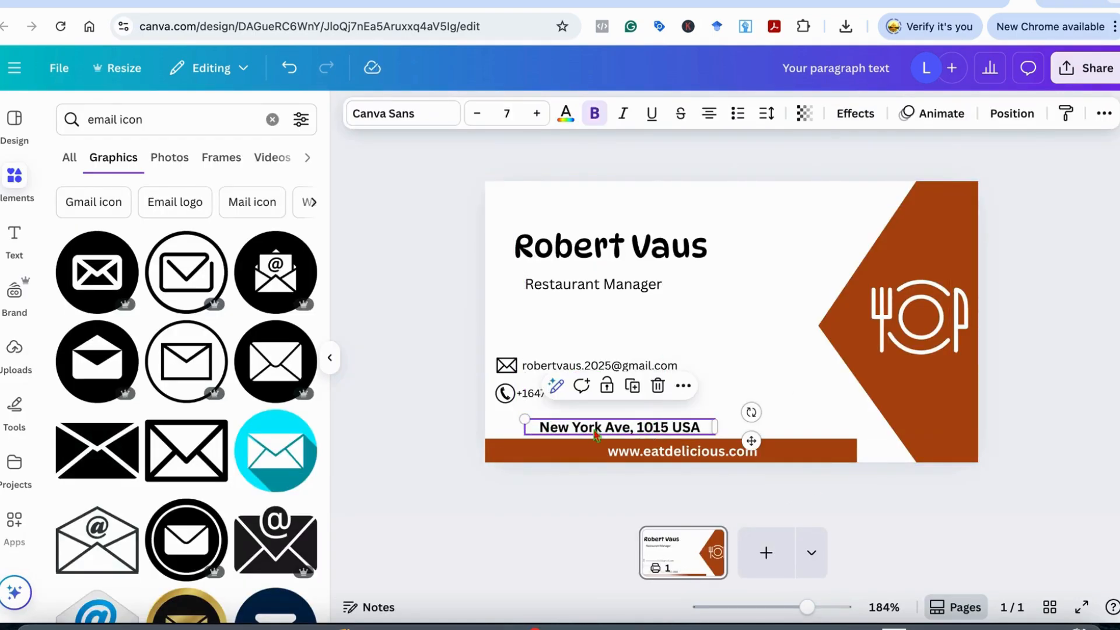
click(595, 113)
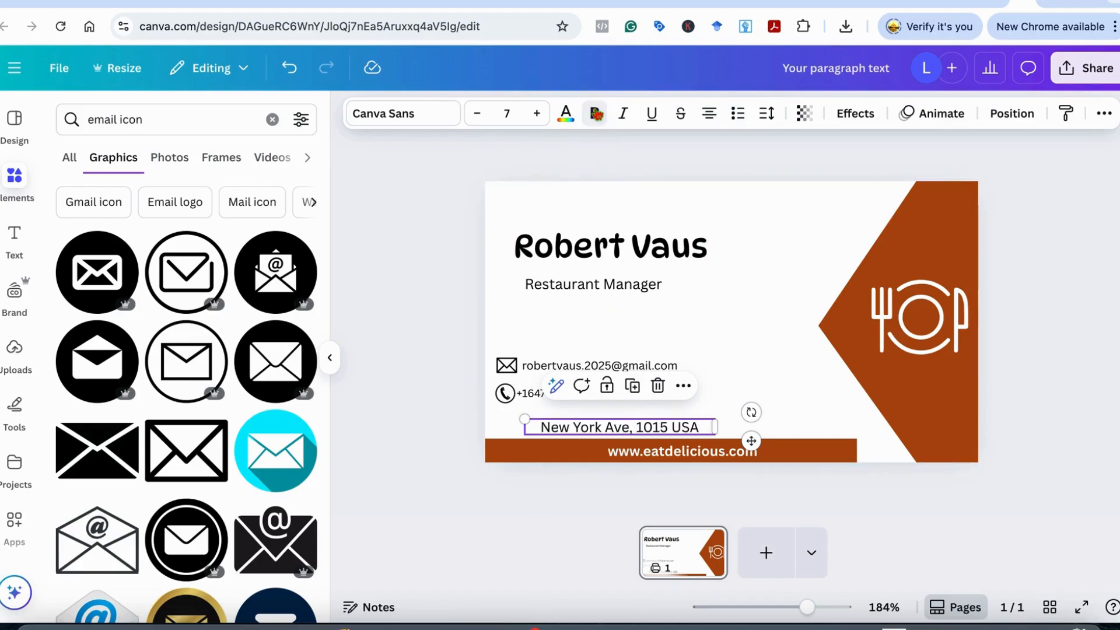
drag(525, 419, 567, 424)
click(744, 409)
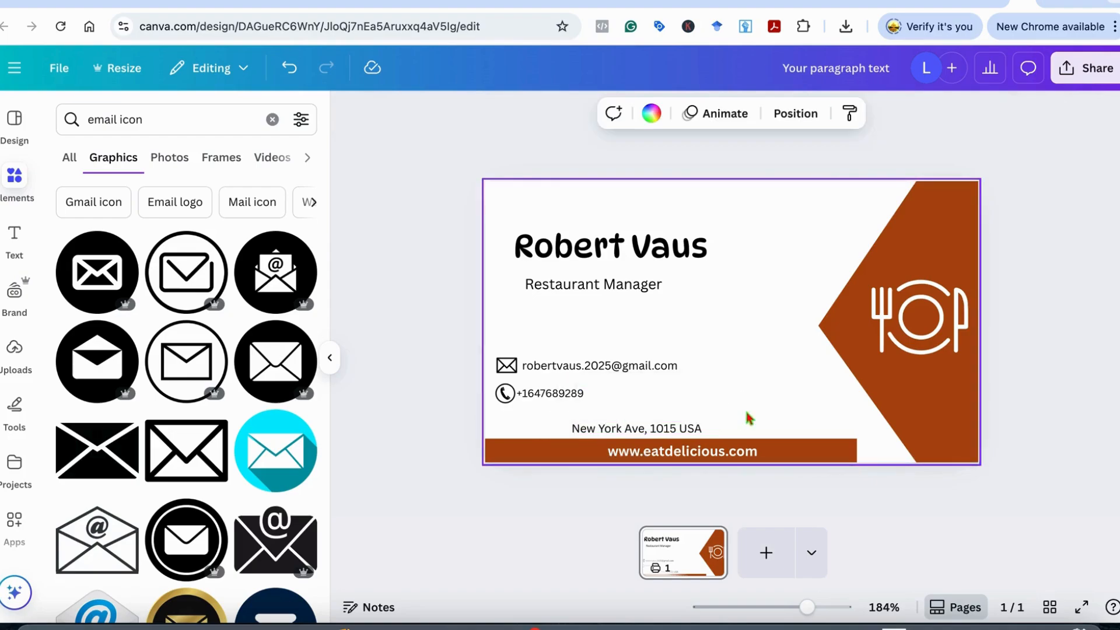
drag(673, 430, 612, 432)
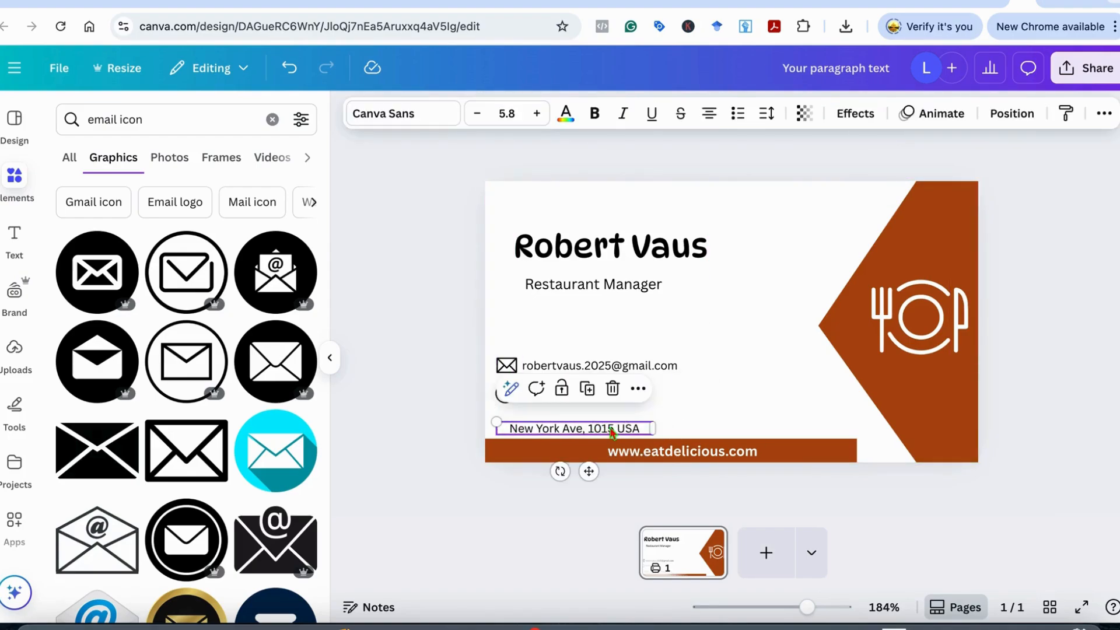
click(751, 393)
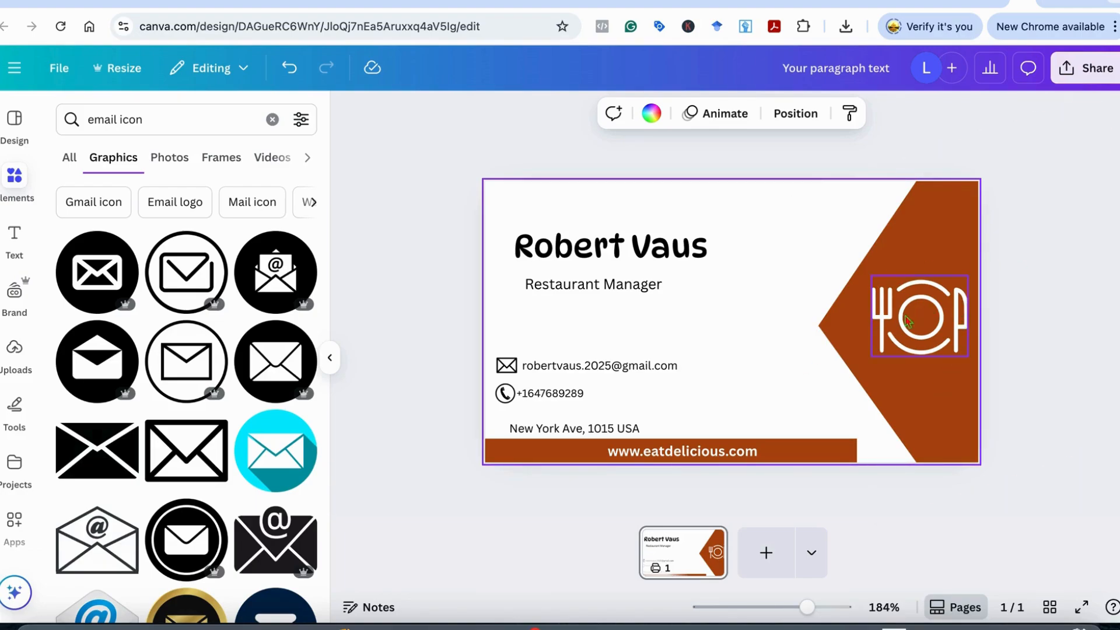
Search Elements for barcode scanner graphics
click(272, 119)
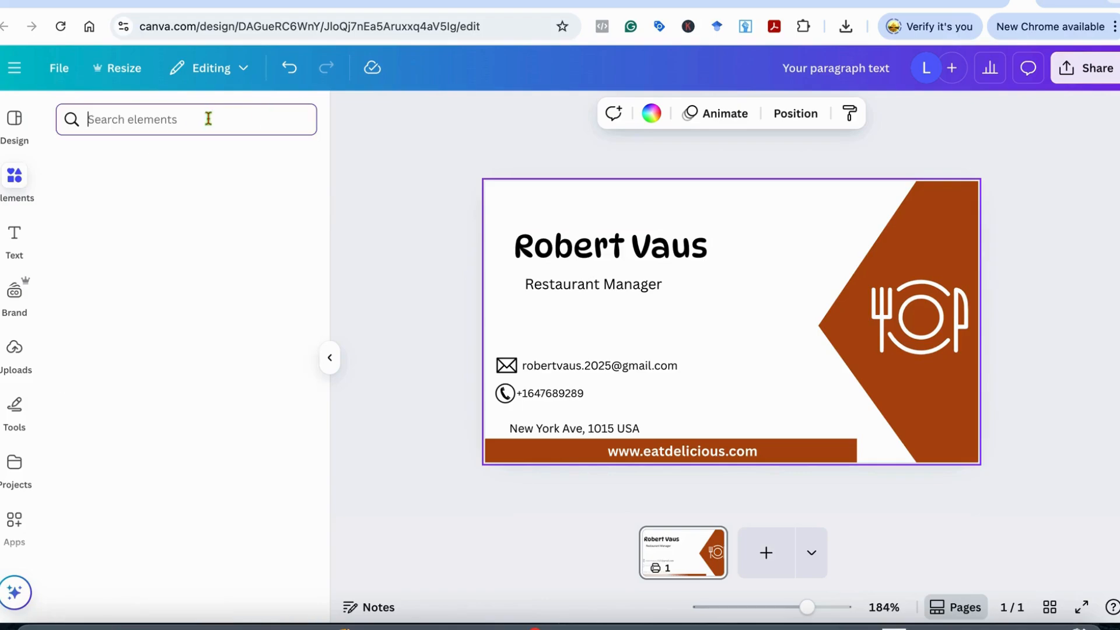
text(barco)
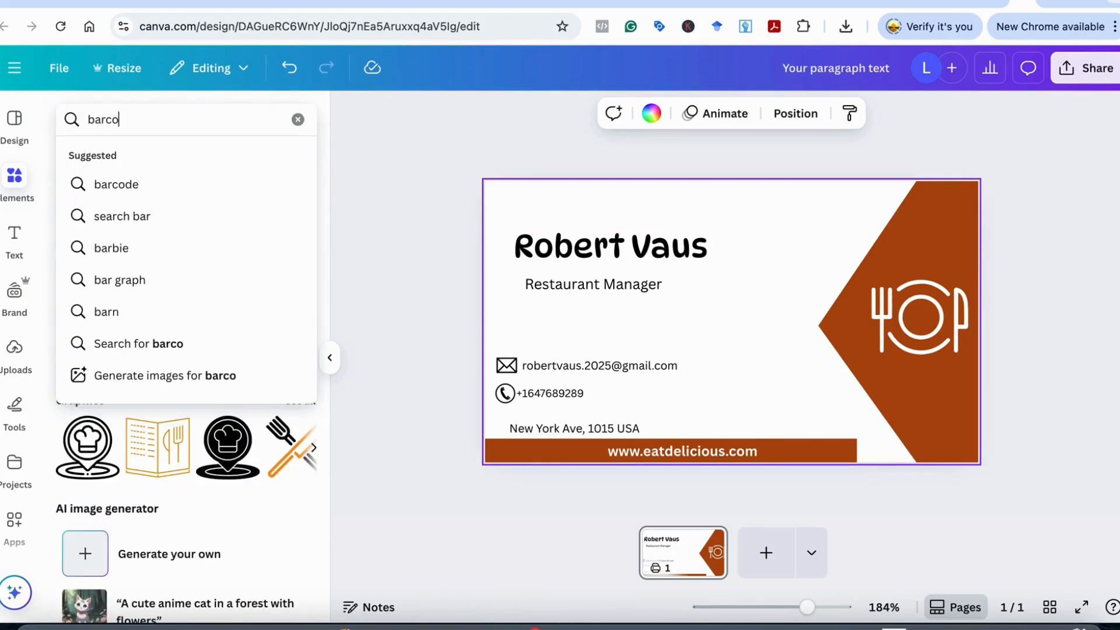
text(de)
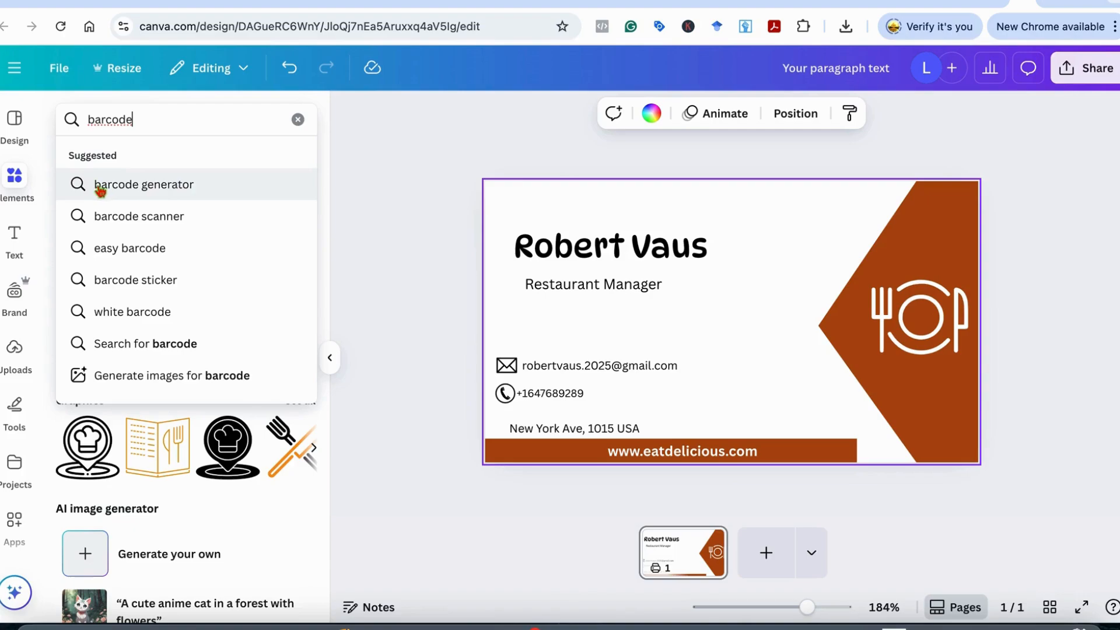
click(120, 217)
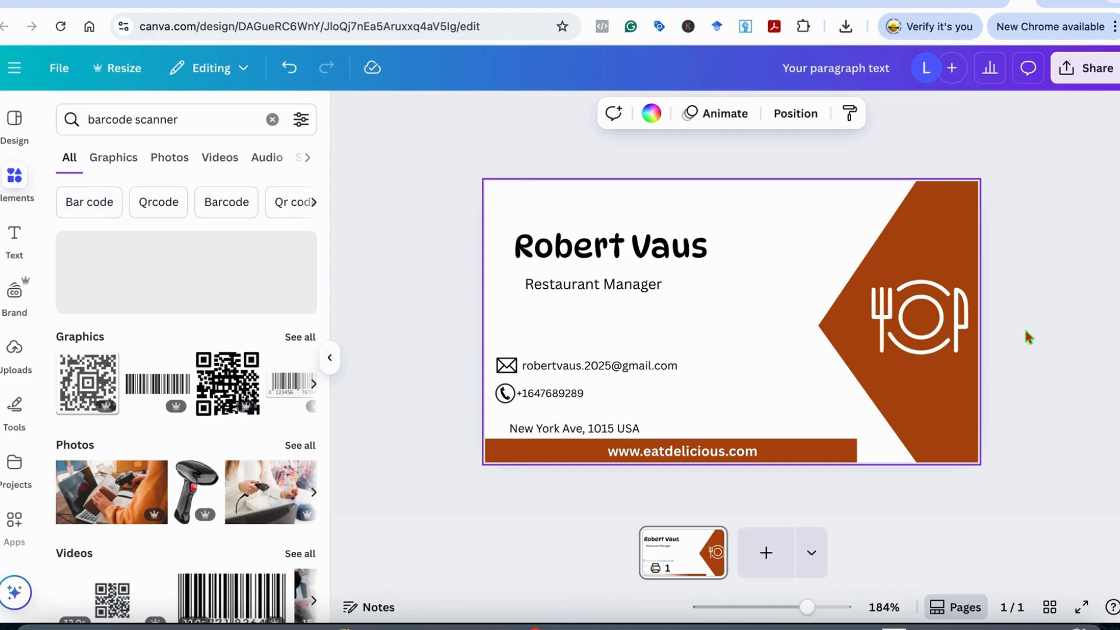
Move the white plate-and-cutlery graphic out of the rust chevron beside the name
click(912, 328)
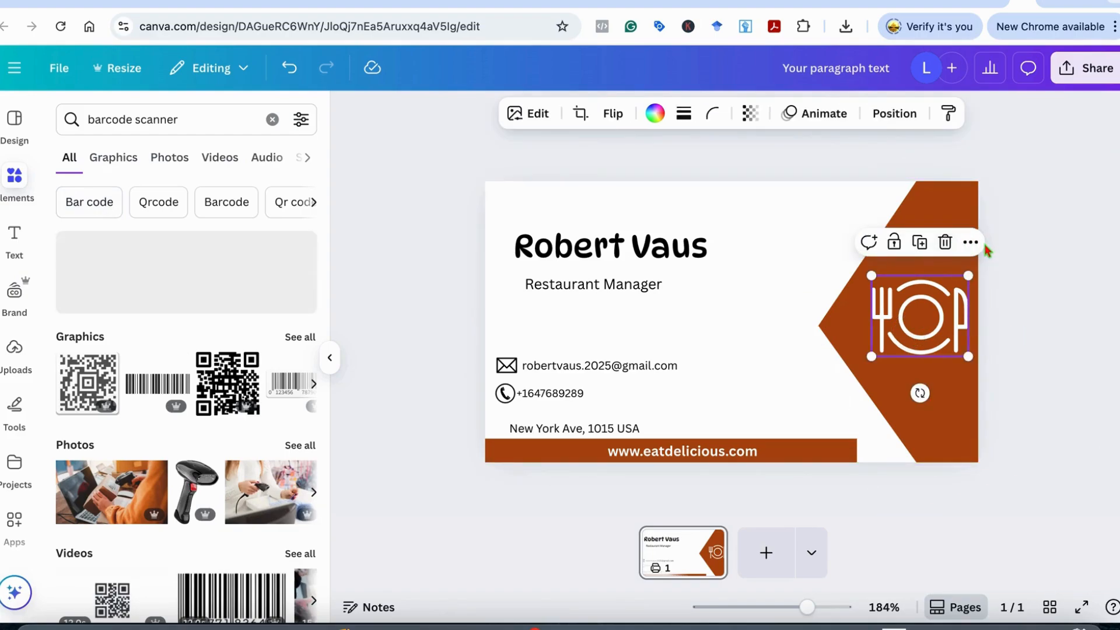
click(921, 314)
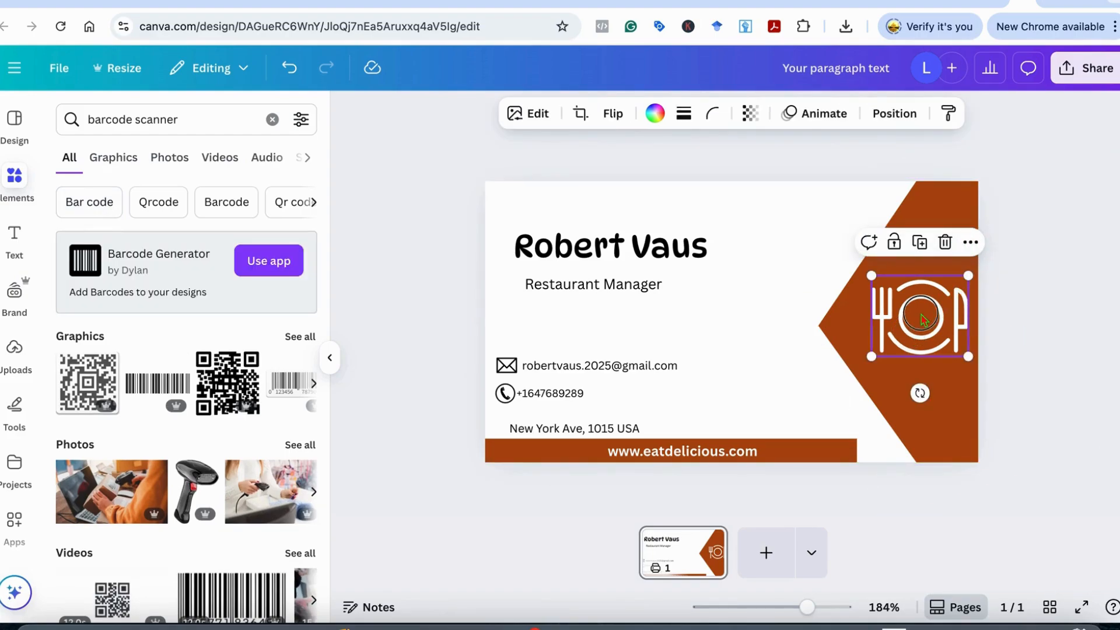
drag(923, 319, 768, 246)
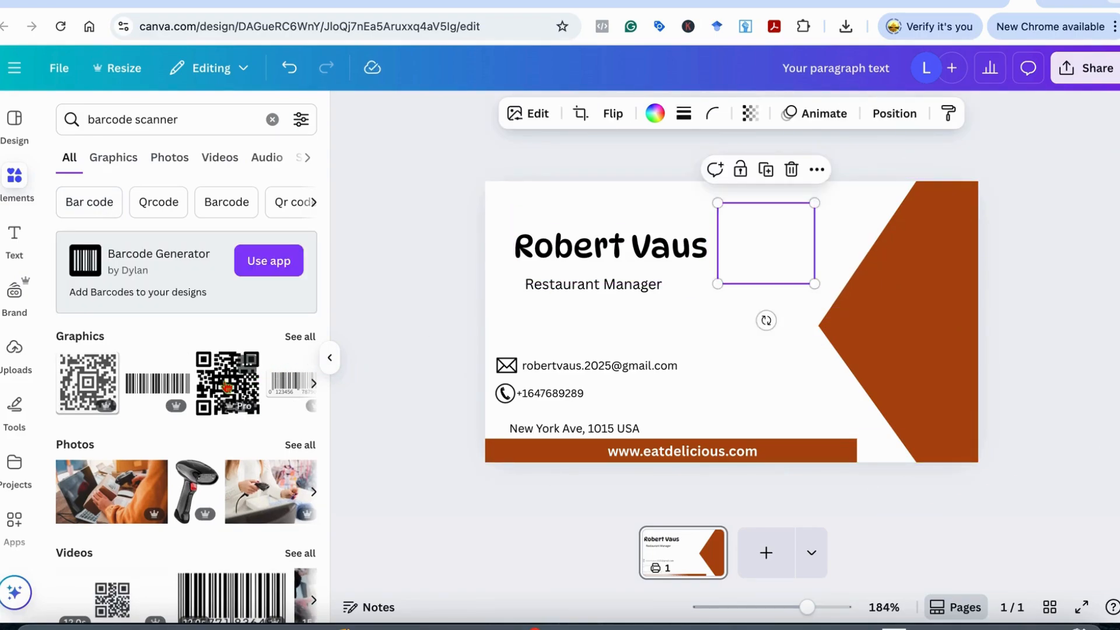
Place a QR code graphic inside the rust chevron, shrunk to 0.6 by 0.6
click(300, 336)
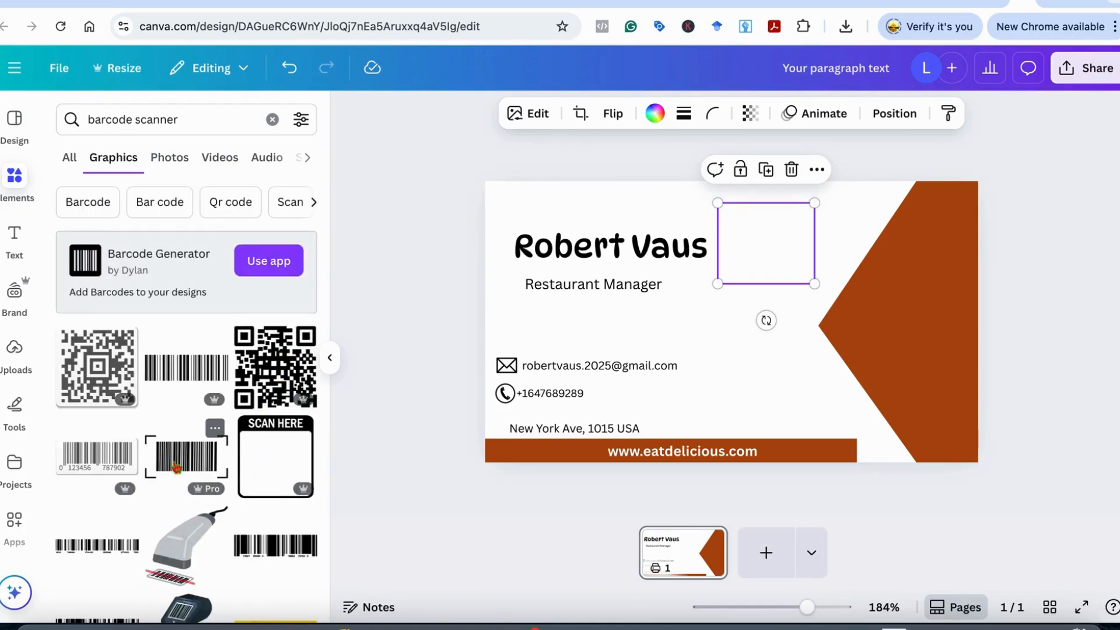
scroll(178, 458, down, 3)
scroll(250, 442, down, 5)
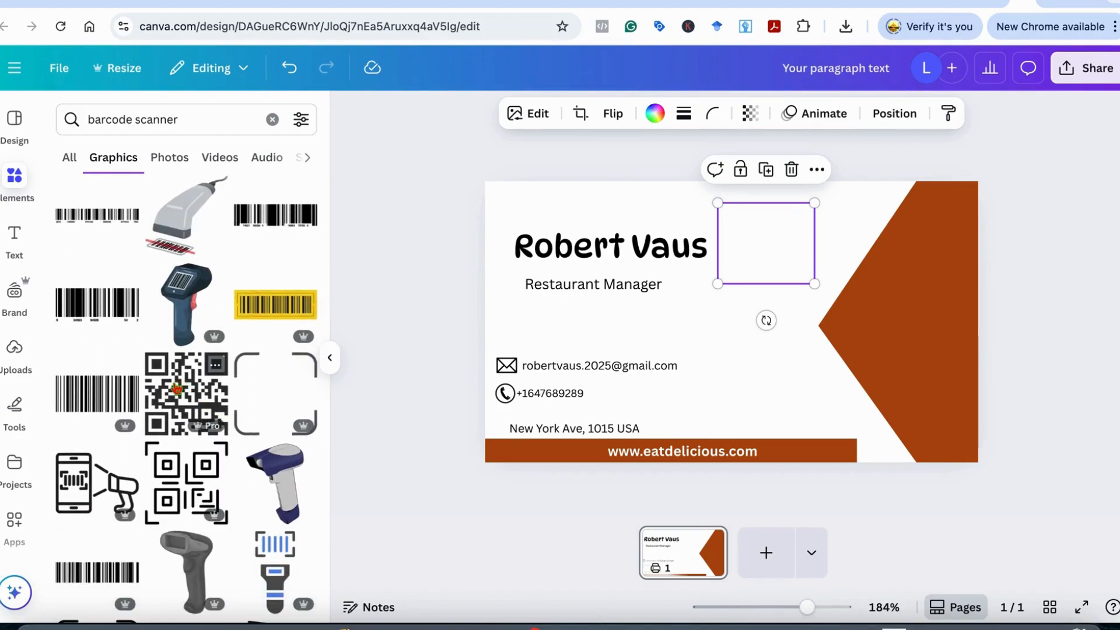
drag(177, 389, 888, 299)
drag(857, 263, 879, 283)
drag(921, 319, 922, 309)
Delete the now-invisible plate graphic beside the name
click(1020, 245)
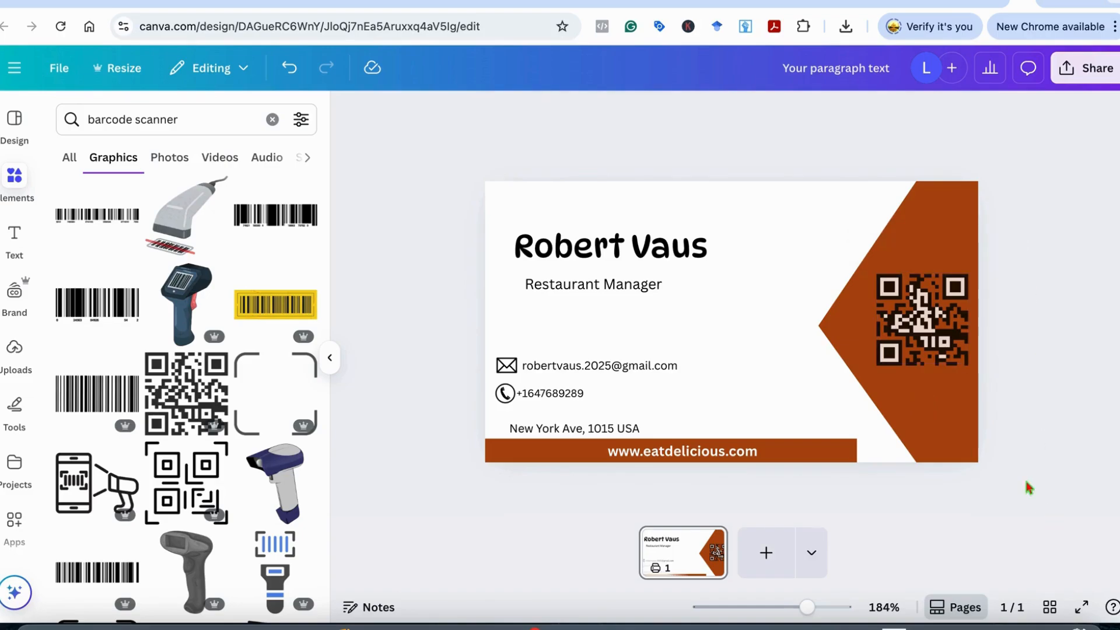
click(796, 238)
click(792, 170)
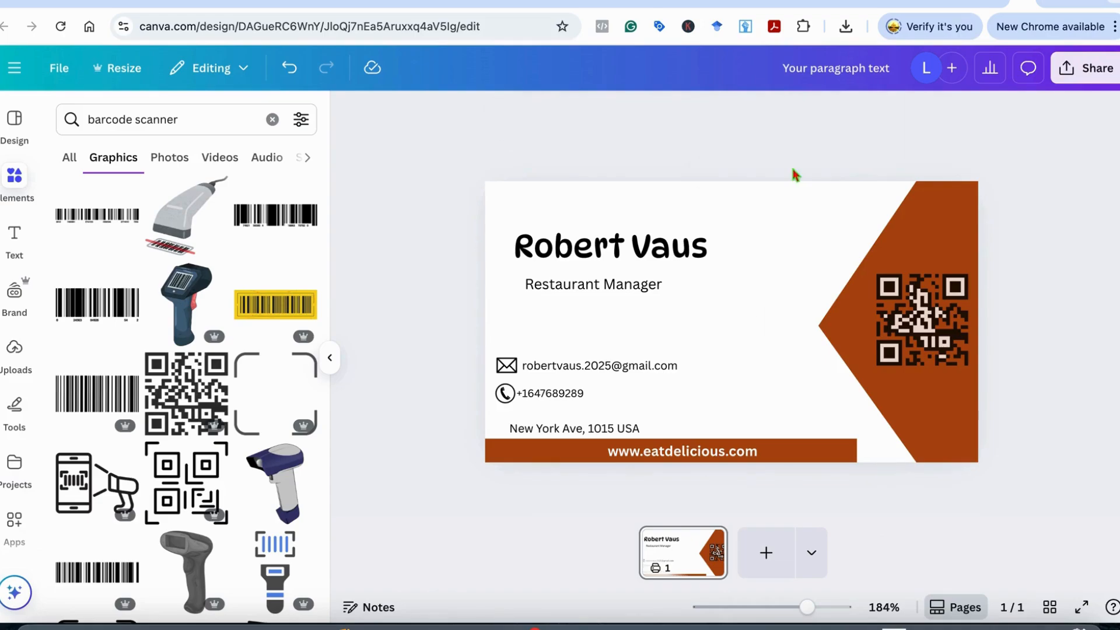